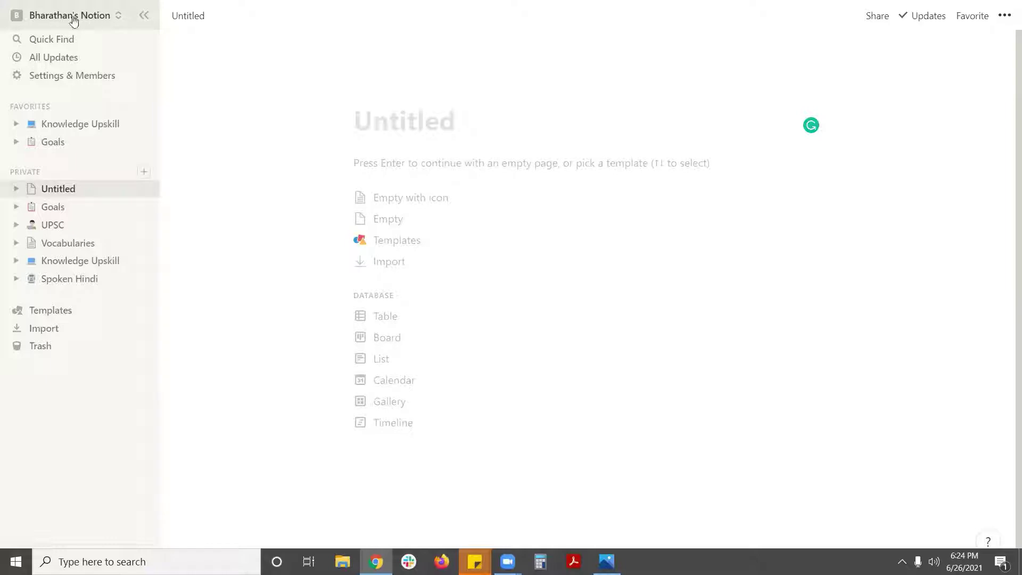
# Open the account settings and review the photo, personal info, password, support access, log-out and account deletion options
pyautogui.click(116, 22)
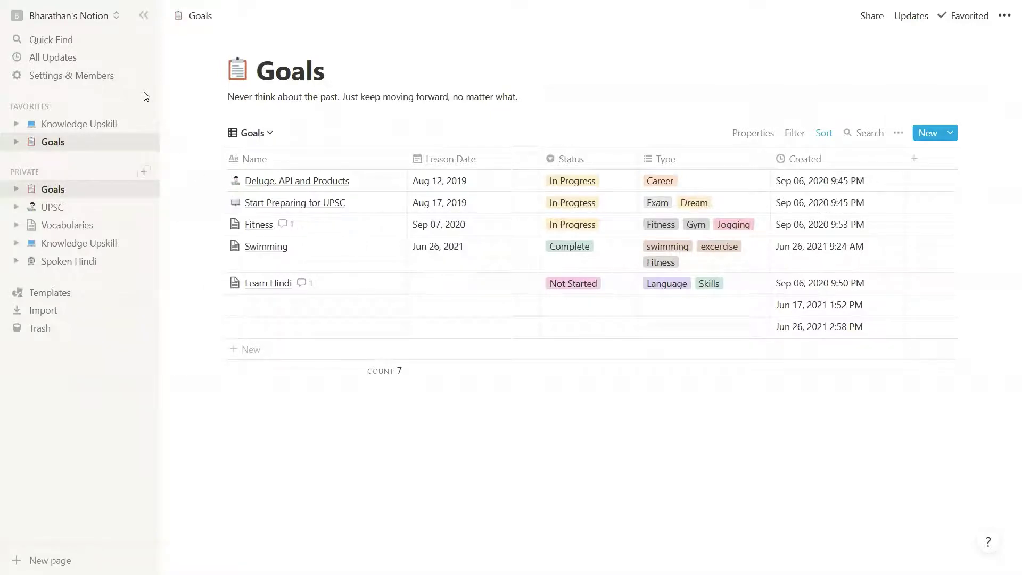
pyautogui.click(88, 77)
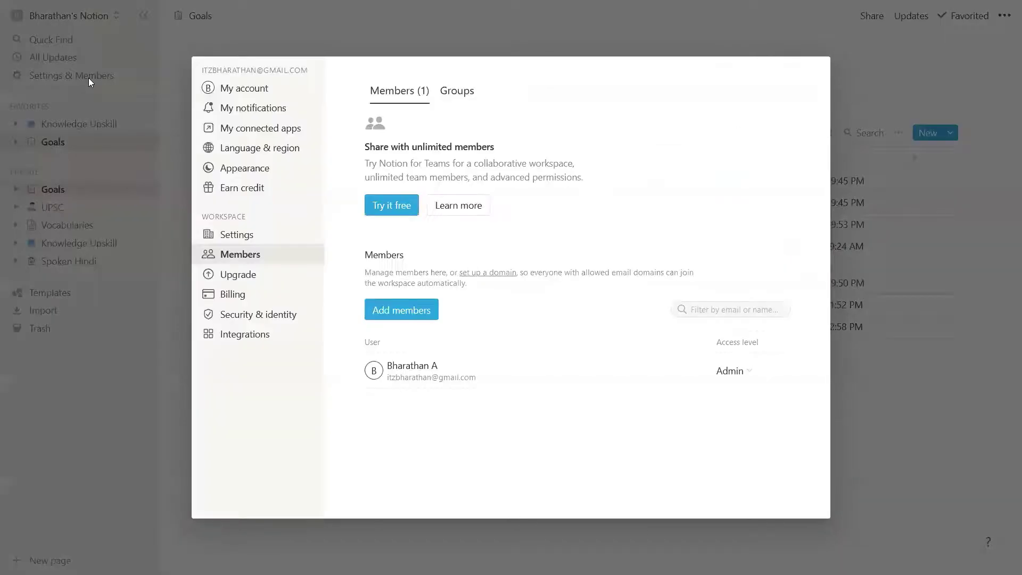
pyautogui.click(262, 87)
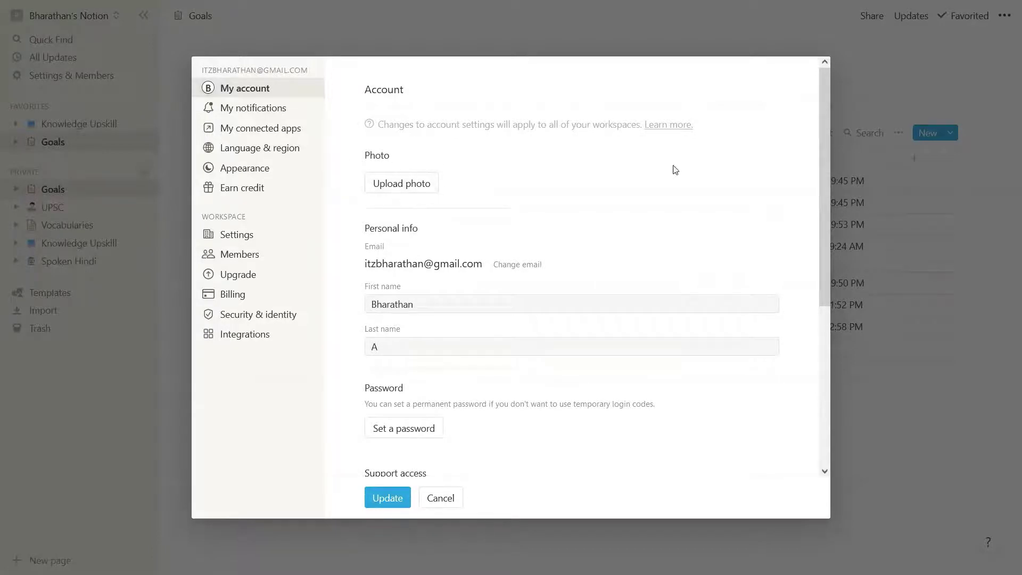
pyautogui.scroll(-5, 711, 192)
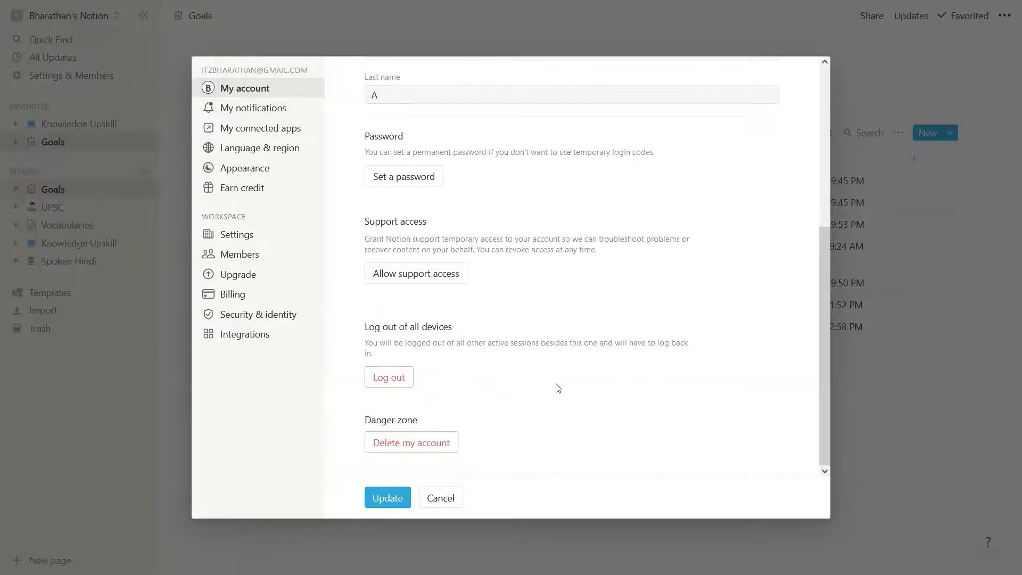
pyautogui.scroll(5, 560, 314)
pyautogui.scroll(-5, 595, 304)
# Review the notification settings and the list of connectable apps, including Evernote
pyautogui.click(271, 110)
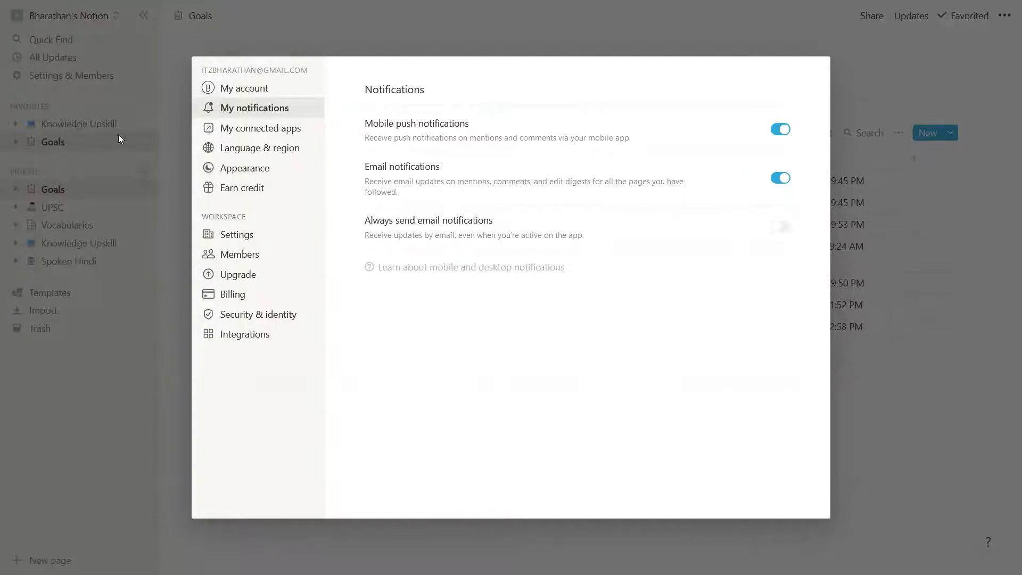
pyautogui.click(238, 134)
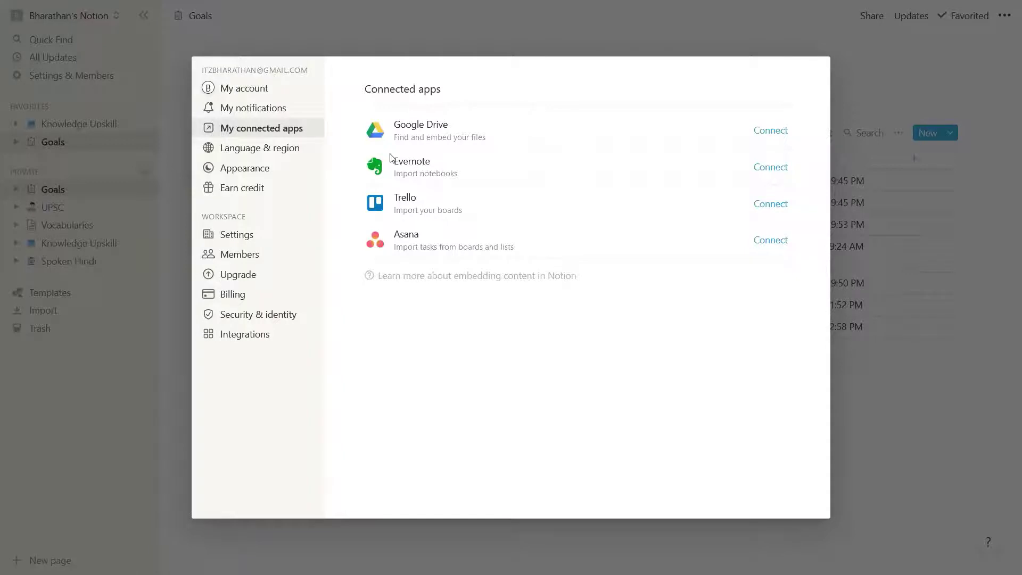
pyautogui.moveTo(393, 159); pyautogui.dragTo(434, 166)
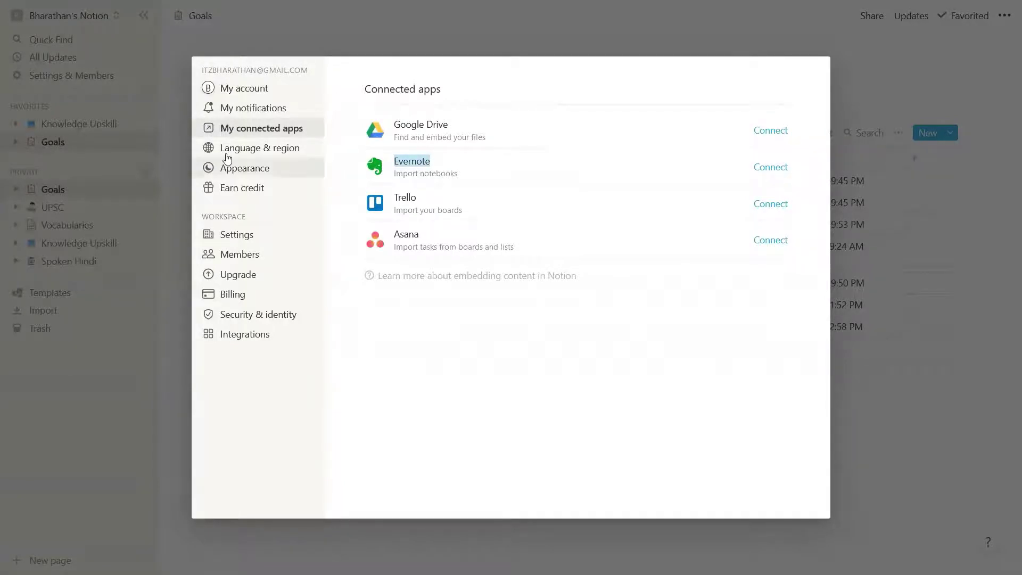
# Examine the Language & region settings, including the choice of interface languages
pyautogui.click(231, 155)
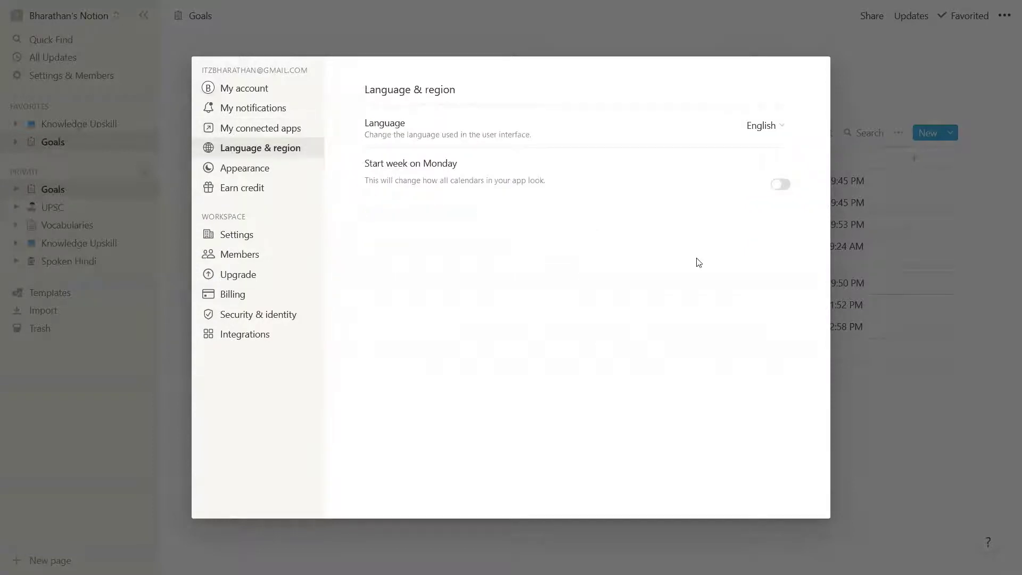
pyautogui.click(756, 125)
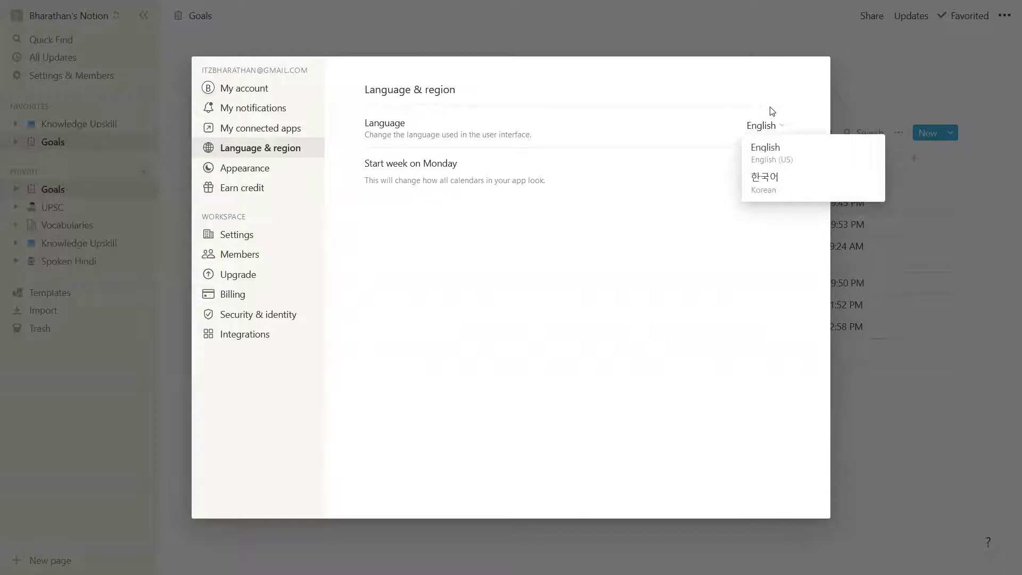
pyautogui.click(669, 329)
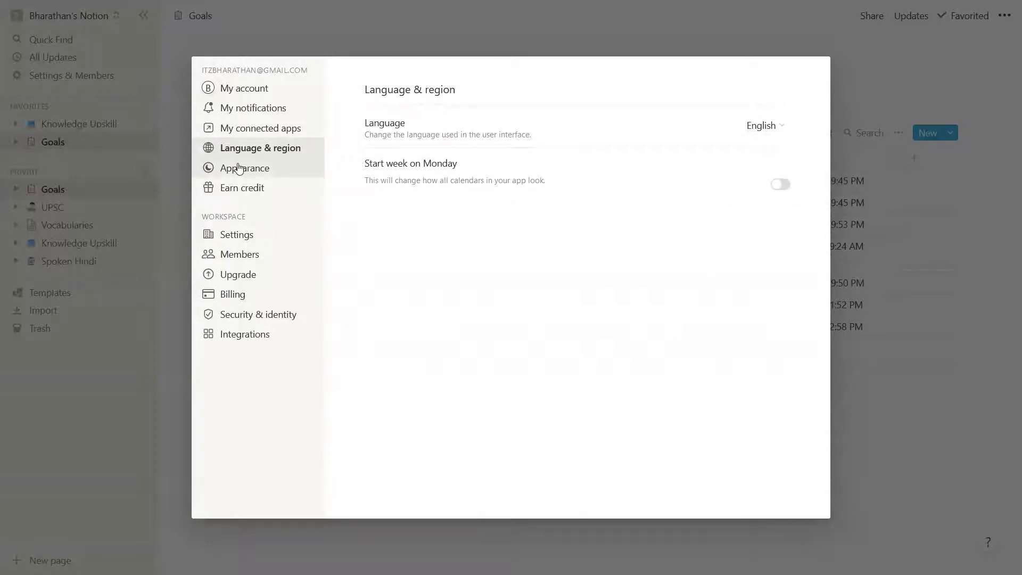
# Switch the appearance to the Dark theme and close the settings
pyautogui.click(285, 174)
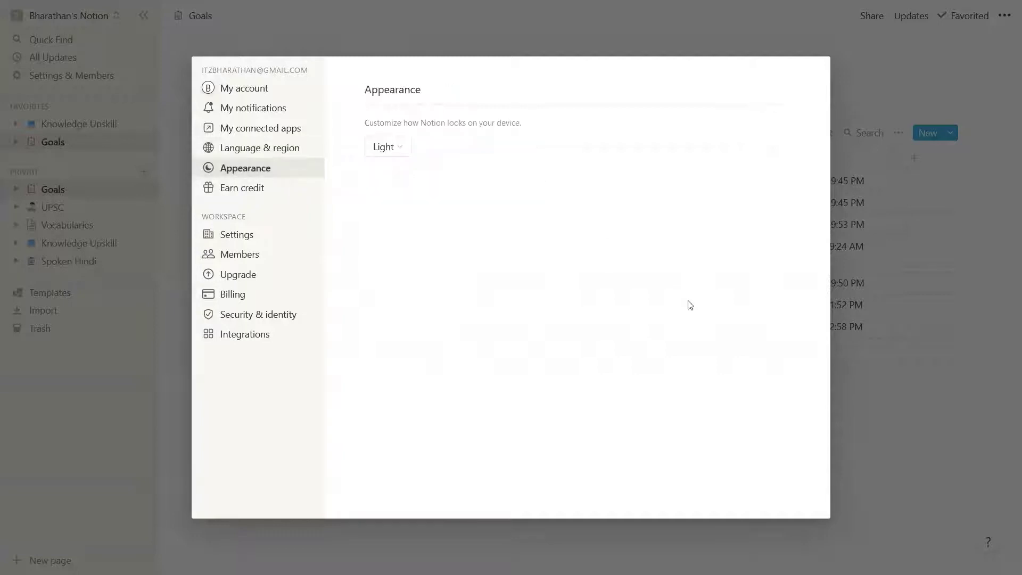
pyautogui.press('F11')
pyautogui.click(400, 151)
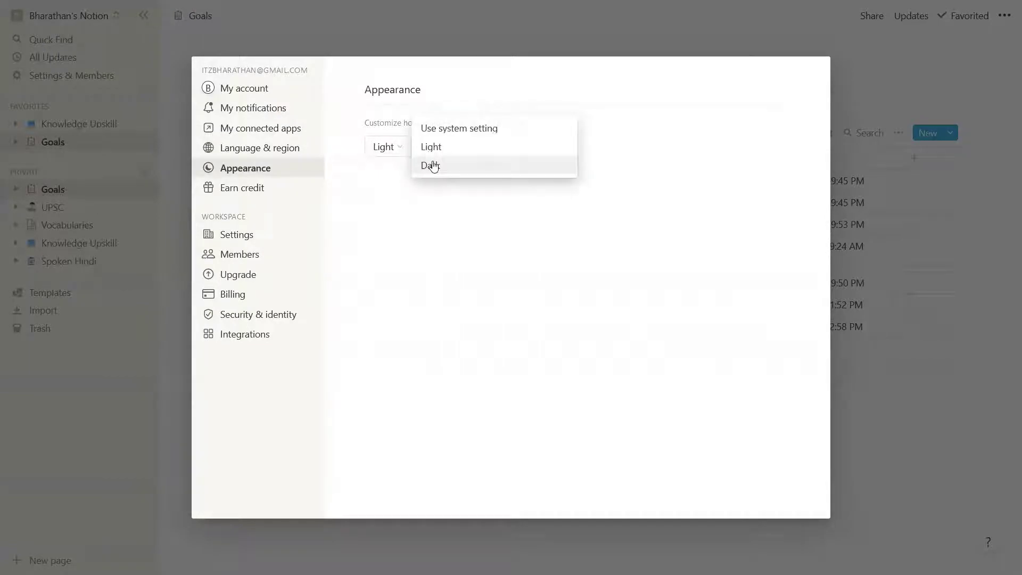
pyautogui.click(433, 165)
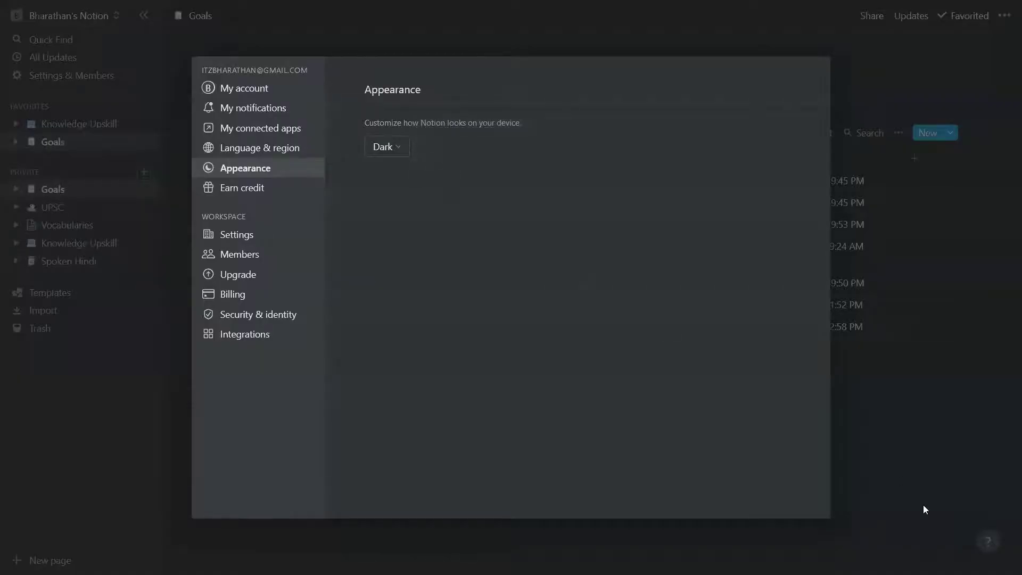
pyautogui.click(907, 416)
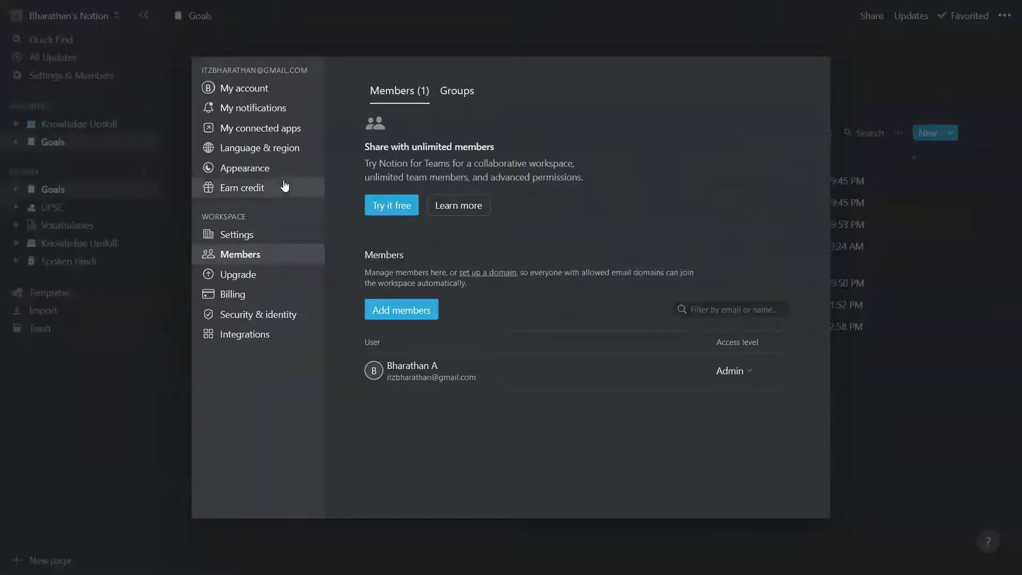
# Set the appearance to the Light theme in the settings
pyautogui.click(261, 164)
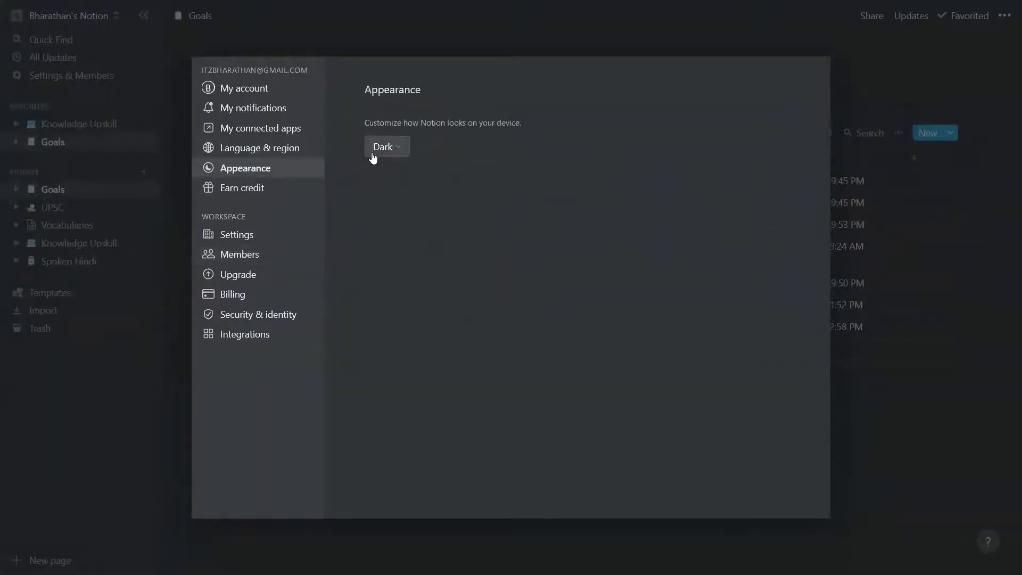
pyautogui.click(394, 147)
pyautogui.click(449, 152)
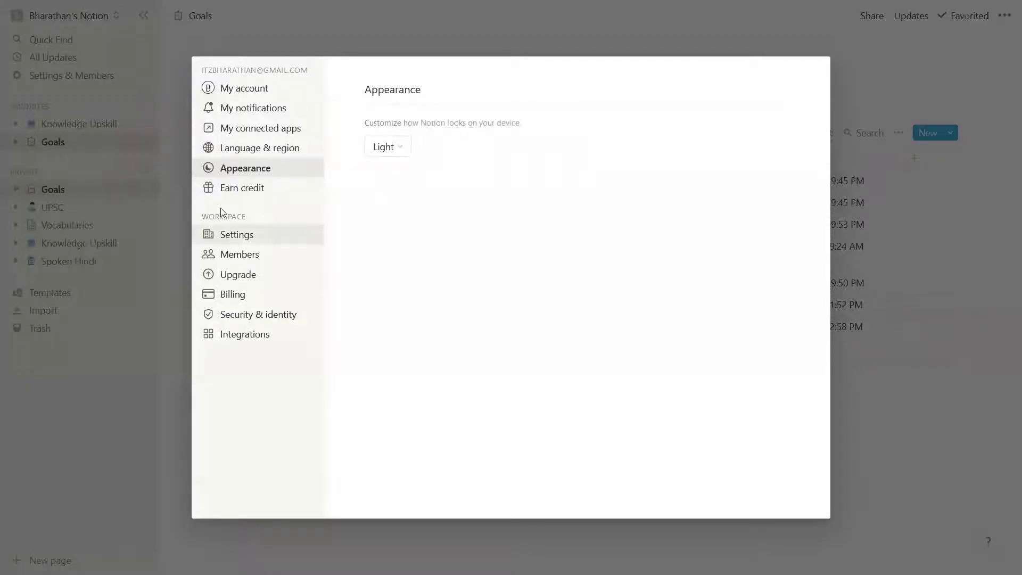
# Examine the Earn credit page for the completed login rewards, the current credit balance and its Personal Pro Plan equivalent
pyautogui.click(237, 191)
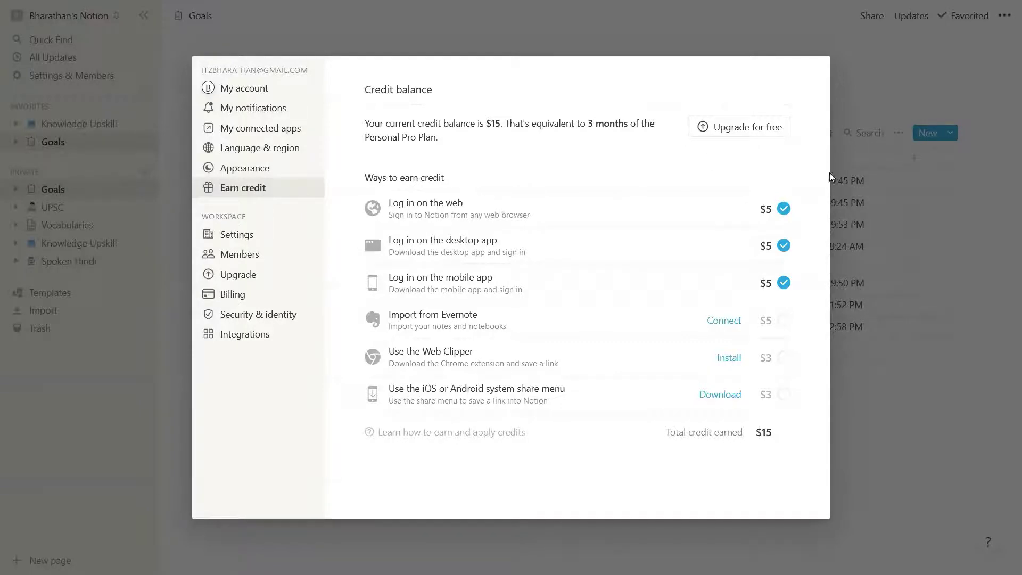
pyautogui.moveTo(759, 213); pyautogui.dragTo(774, 217)
pyautogui.moveTo(748, 204); pyautogui.dragTo(782, 206)
pyautogui.moveTo(423, 241); pyautogui.dragTo(492, 240)
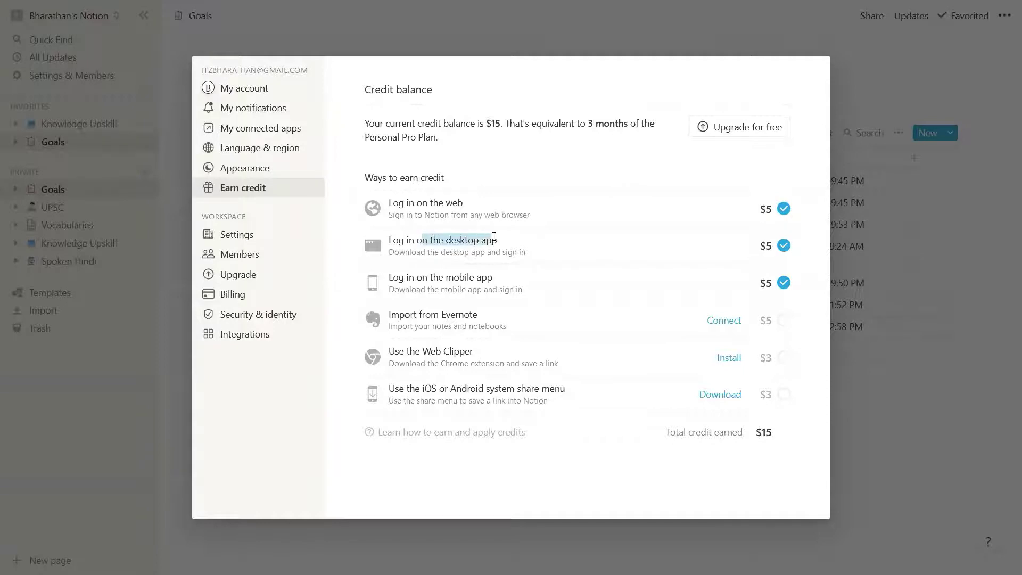
pyautogui.click(568, 281)
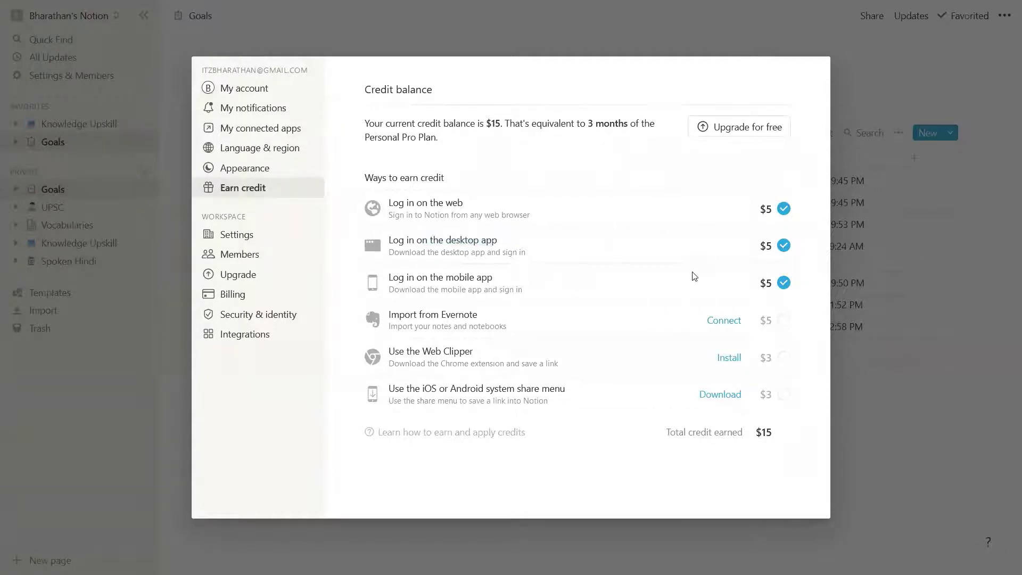
pyautogui.moveTo(751, 251); pyautogui.dragTo(798, 243)
pyautogui.click(764, 248)
pyautogui.tripleClick(746, 212)
pyautogui.click(766, 248)
pyautogui.click(755, 217)
pyautogui.doubleClick(766, 209)
pyautogui.moveTo(750, 244); pyautogui.dragTo(773, 250)
pyautogui.moveTo(748, 291); pyautogui.dragTo(770, 287)
pyautogui.moveTo(502, 125); pyautogui.dragTo(359, 121)
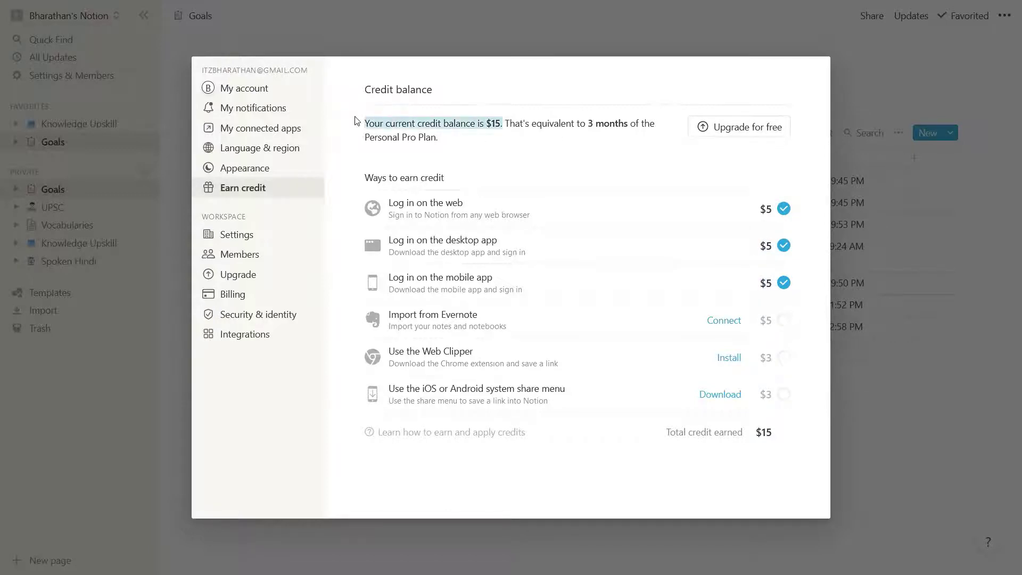
pyautogui.moveTo(537, 123); pyautogui.dragTo(589, 141)
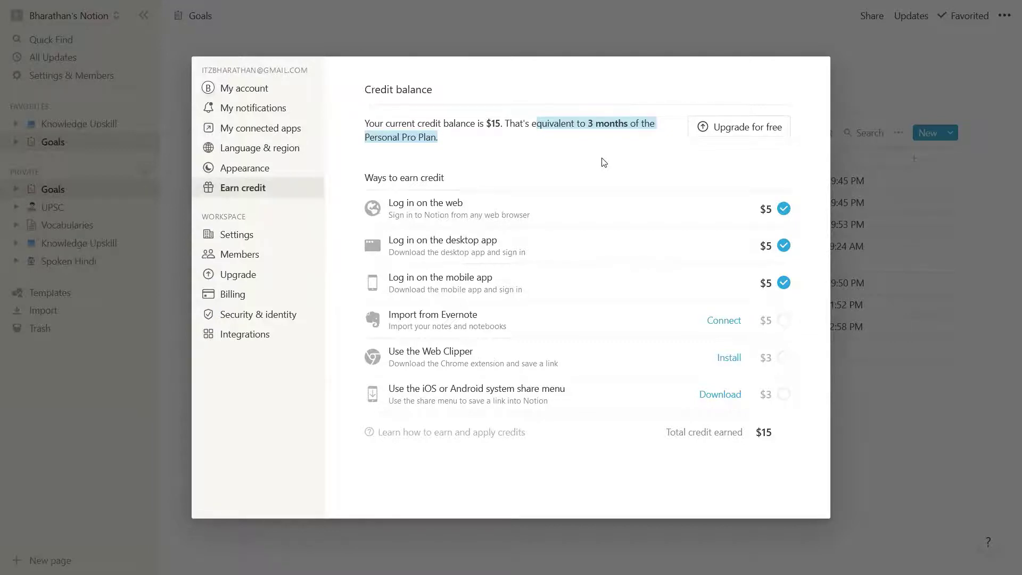
pyautogui.click(596, 140)
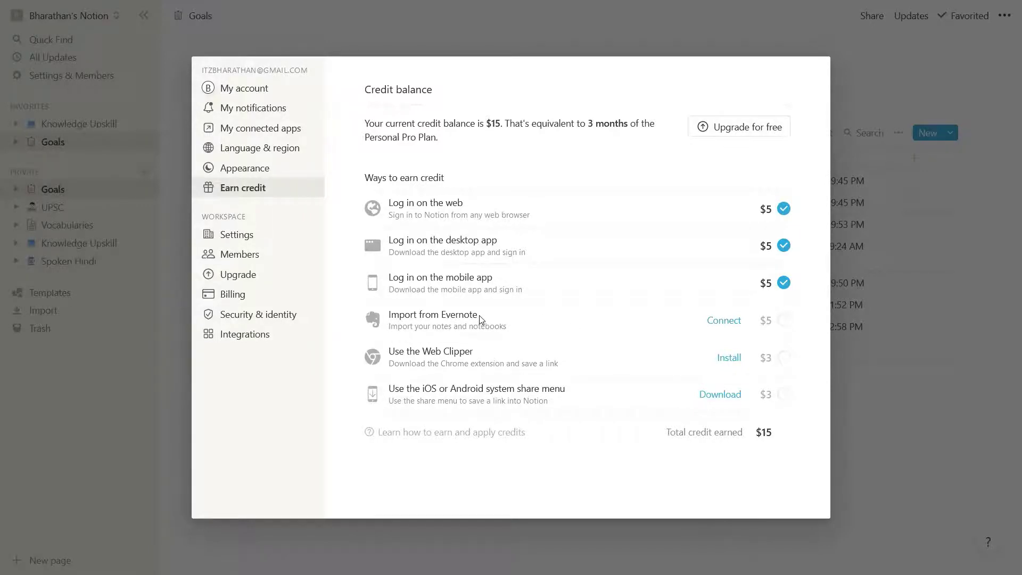
# Examine the rewards for importing from Evernote, using the Web Clipper and using the mobile share menu, plus the total credit earned
pyautogui.moveTo(479, 316); pyautogui.dragTo(455, 316)
pyautogui.moveTo(765, 321); pyautogui.dragTo(776, 322)
pyautogui.moveTo(498, 352); pyautogui.dragTo(429, 352)
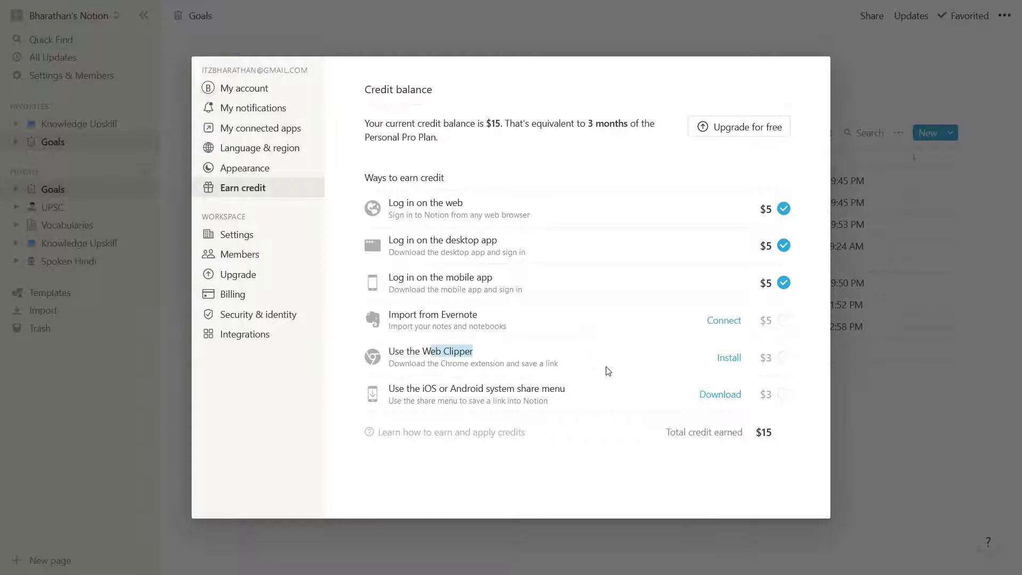
pyautogui.moveTo(760, 359); pyautogui.dragTo(768, 362)
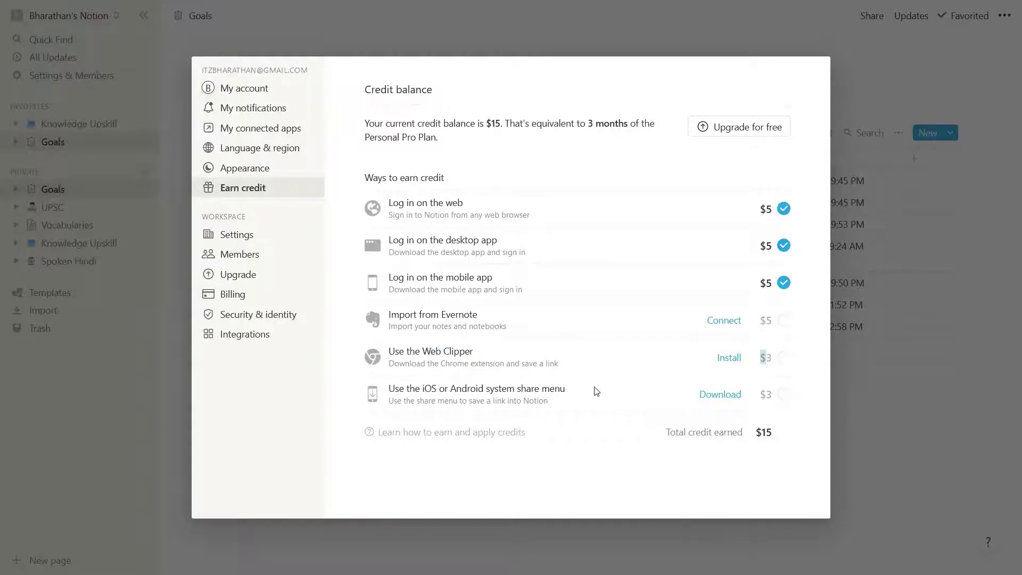
pyautogui.moveTo(433, 386); pyautogui.dragTo(467, 387)
pyautogui.moveTo(778, 398); pyautogui.dragTo(767, 397)
pyautogui.moveTo(781, 432); pyautogui.dragTo(676, 434)
pyautogui.click(678, 445)
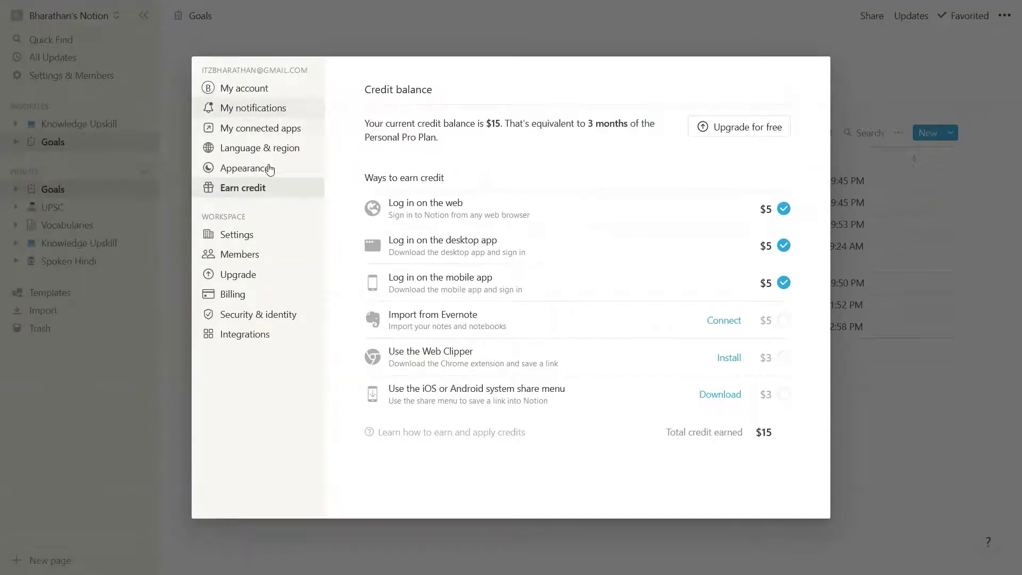
# Look through the workspace's general settings, members, upgrade and billing pages
pyautogui.click(245, 235)
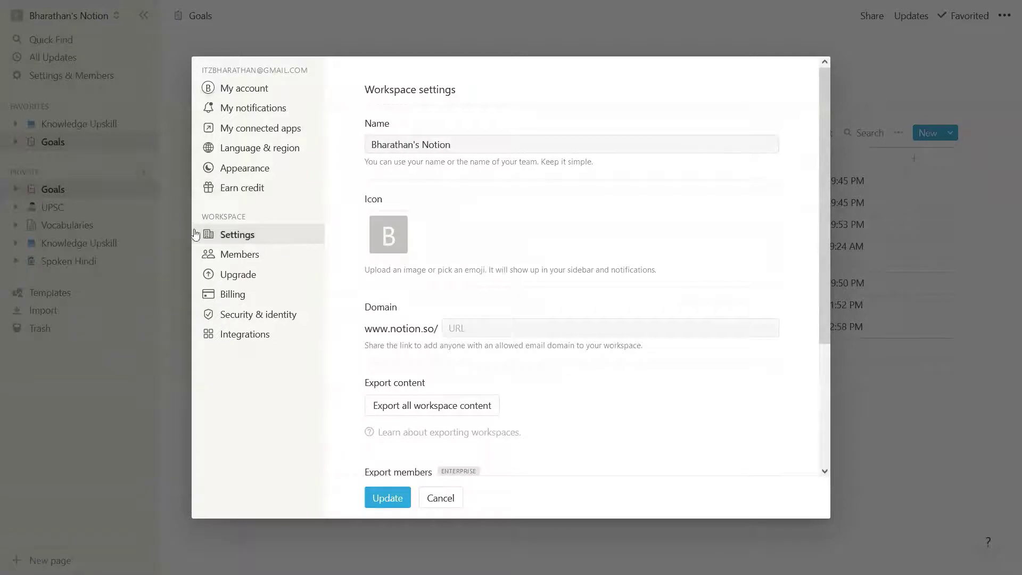
pyautogui.click(253, 261)
pyautogui.click(266, 278)
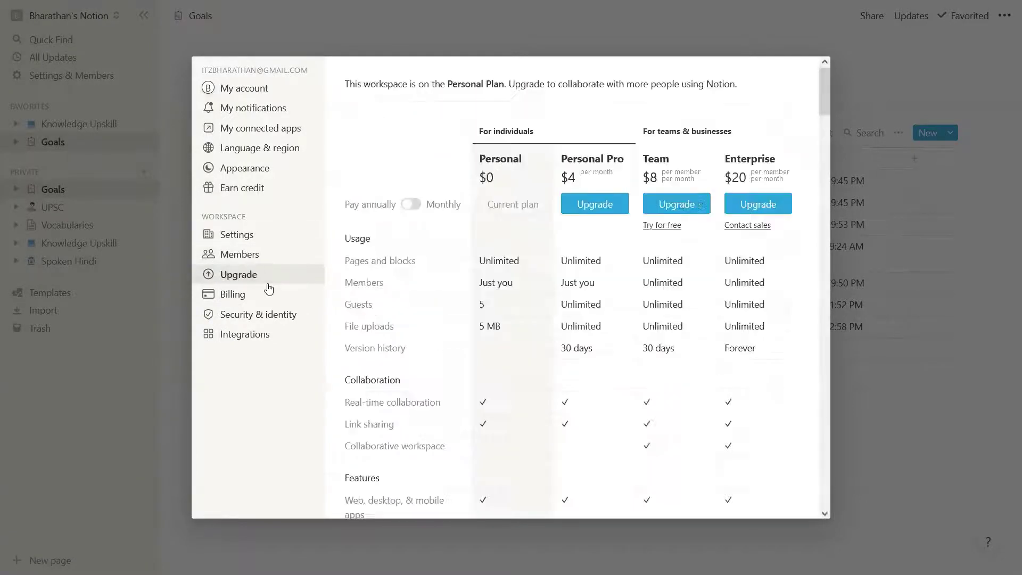
pyautogui.click(270, 301)
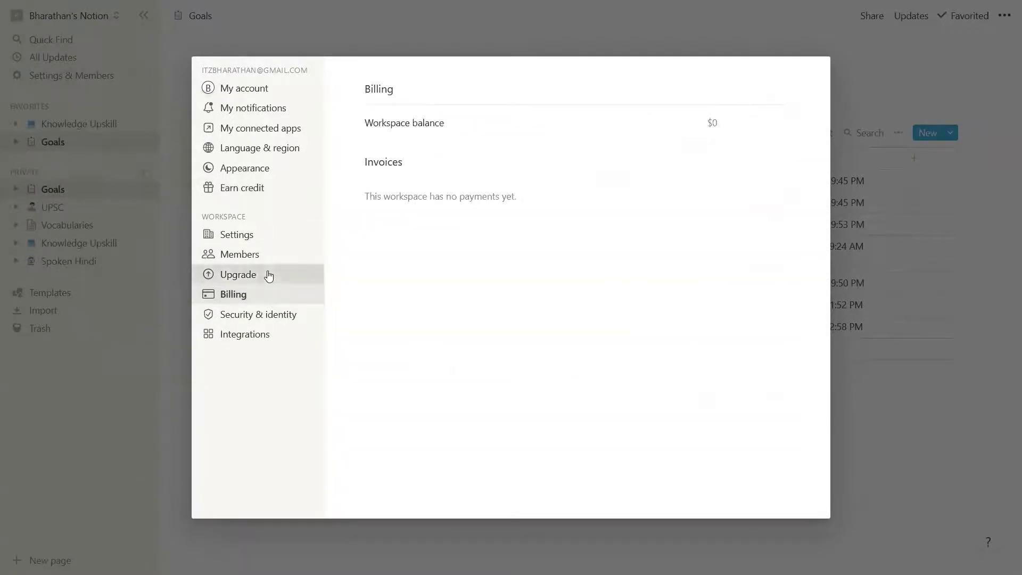
# Open the plan comparison and examine the Personal plan's price, limits and features
pyautogui.click(268, 275)
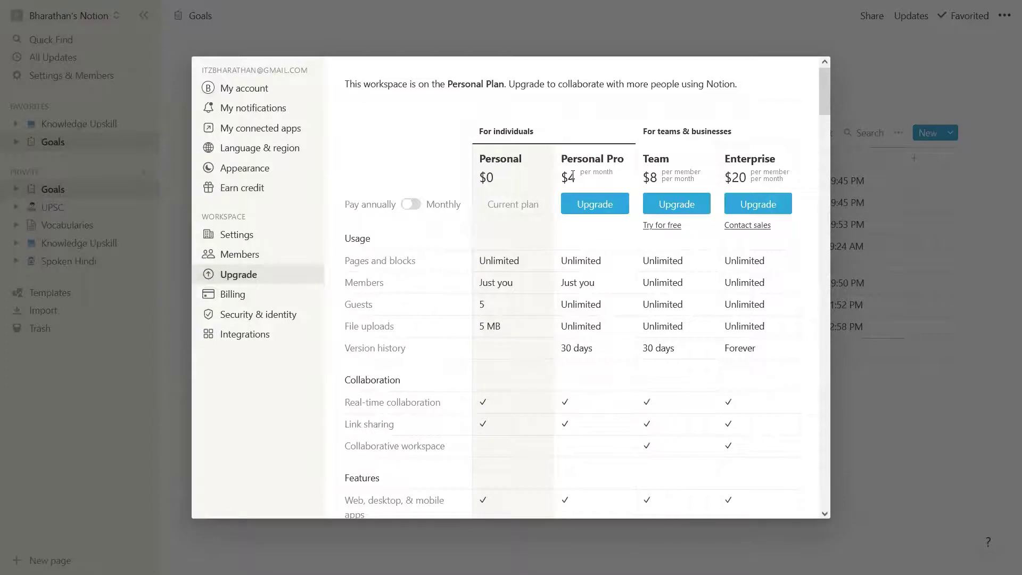
pyautogui.moveTo(487, 126); pyautogui.dragTo(612, 128)
pyautogui.click(610, 128)
pyautogui.moveTo(520, 175); pyautogui.dragTo(486, 158)
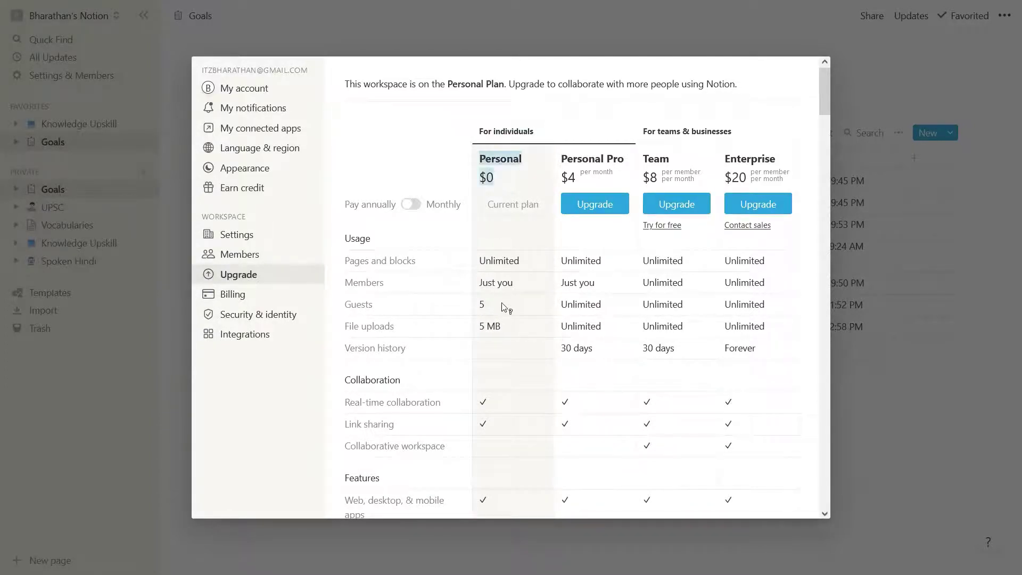
pyautogui.click(510, 322)
pyautogui.scroll(-3, 515, 338)
pyautogui.scroll(4, 540, 327)
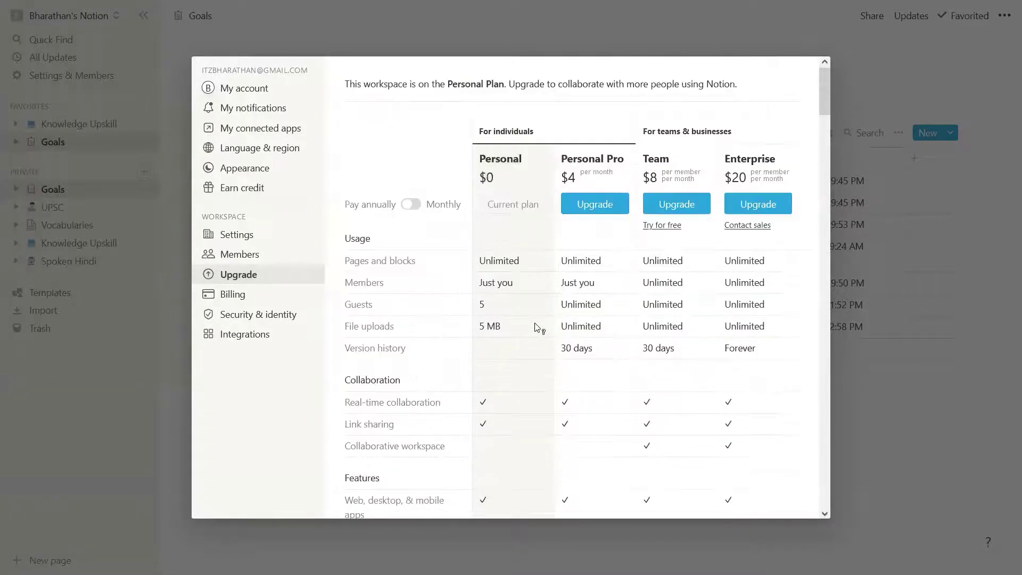
pyautogui.scroll(-20, 541, 326)
pyautogui.scroll(15, 537, 324)
# Examine the Personal Pro plan's price, usage limits and version history, and compare the remaining plan features
pyautogui.doubleClick(569, 262)
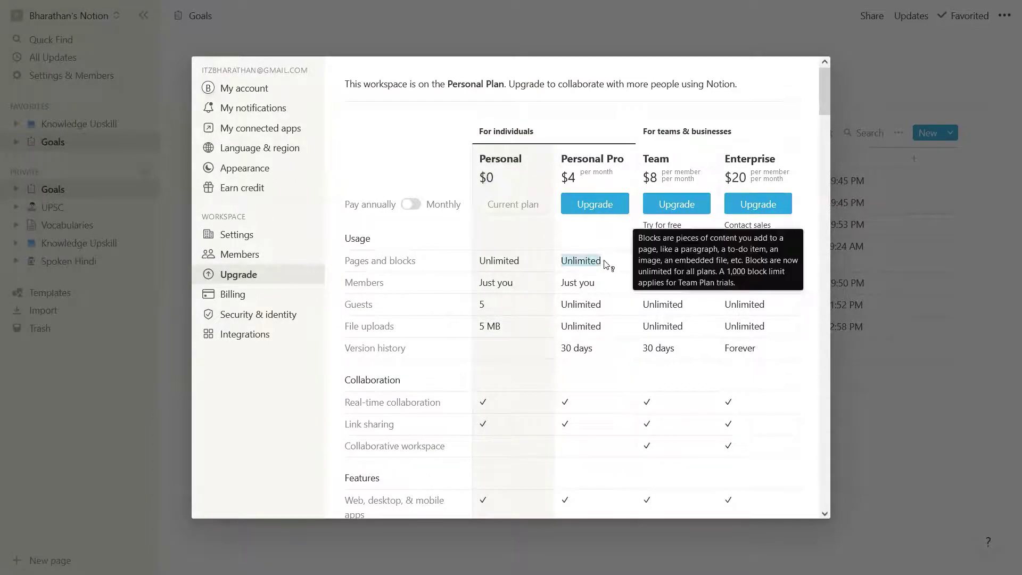
pyautogui.moveTo(618, 280)
pyautogui.moveTo(560, 178); pyautogui.dragTo(615, 181)
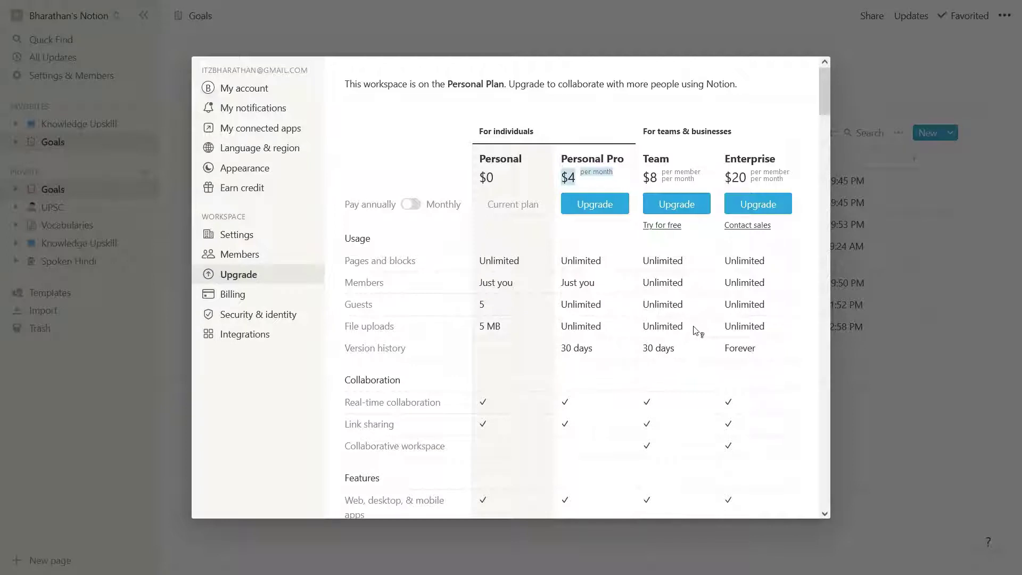
pyautogui.moveTo(585, 292)
pyautogui.moveTo(566, 266)
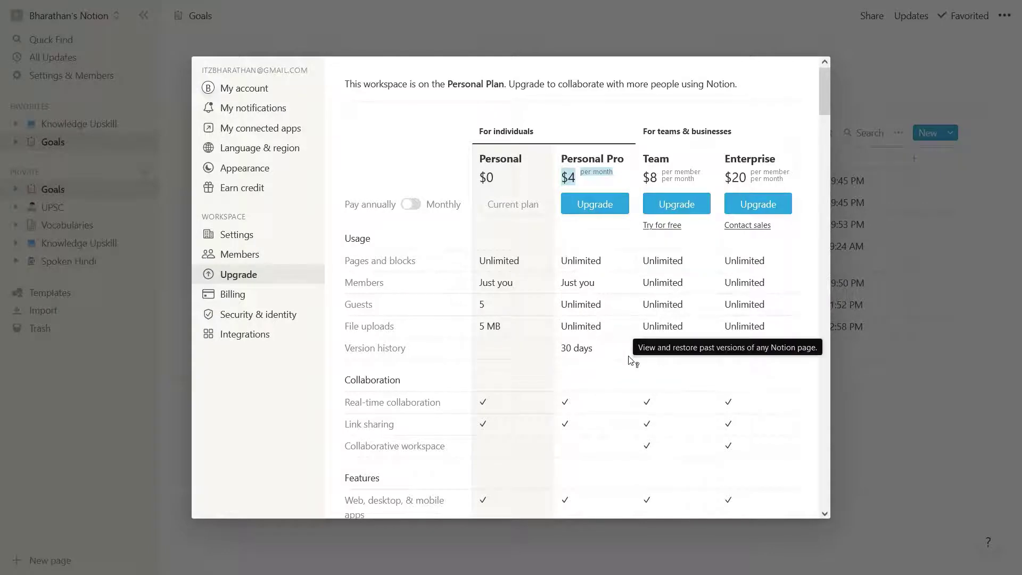
pyautogui.scroll(-5, 645, 344)
pyautogui.scroll(-7, 644, 334)
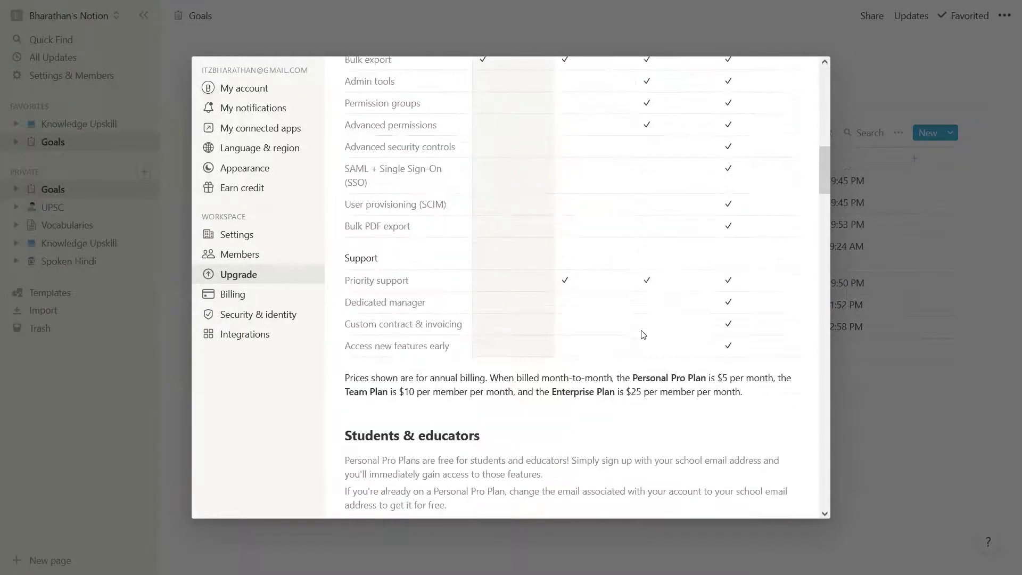
# Compare the remaining features and prices across the four plans, check the students and educators offer, and close the settings
pyautogui.scroll(5, 709, 308)
pyautogui.scroll(-6, 710, 308)
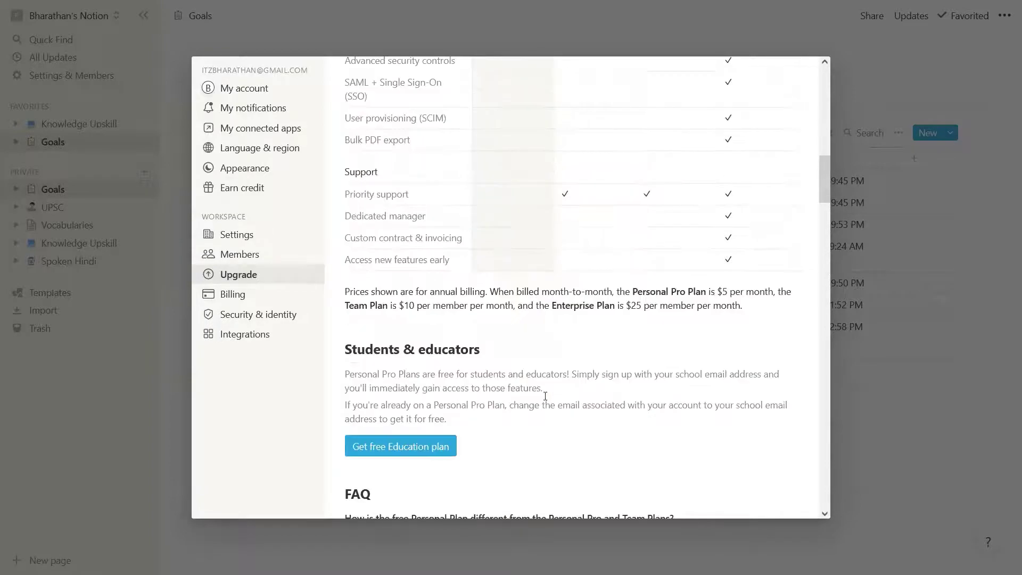
pyautogui.scroll(15, 606, 222)
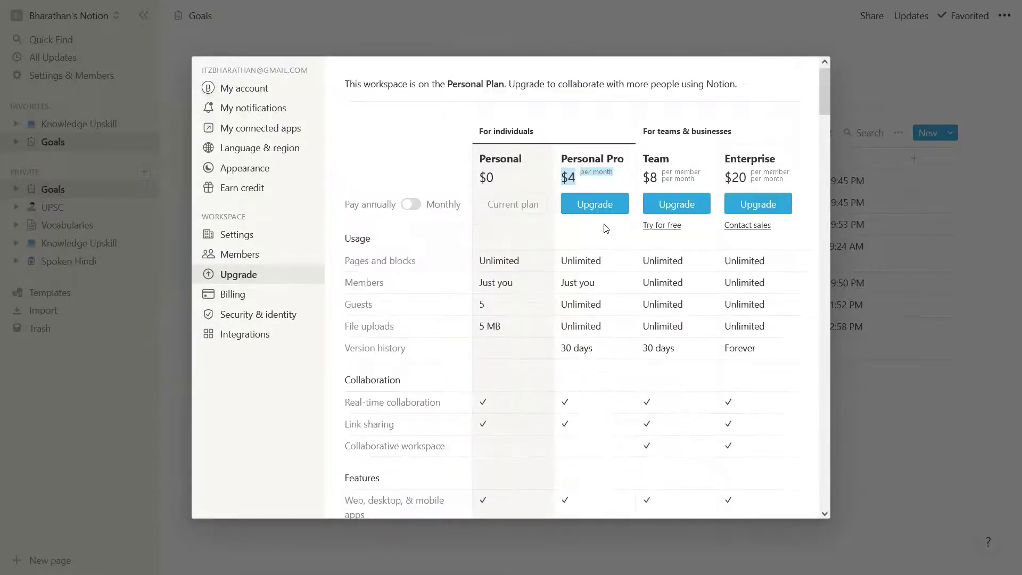
pyautogui.click(600, 183)
pyautogui.scroll(-8, 640, 276)
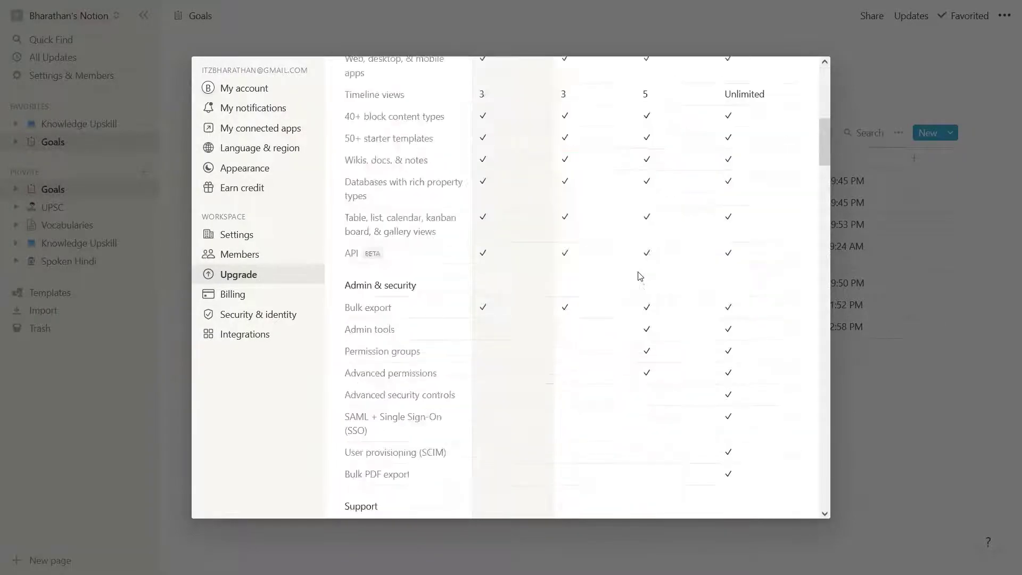
pyautogui.scroll(-4, 641, 276)
pyautogui.click(873, 374)
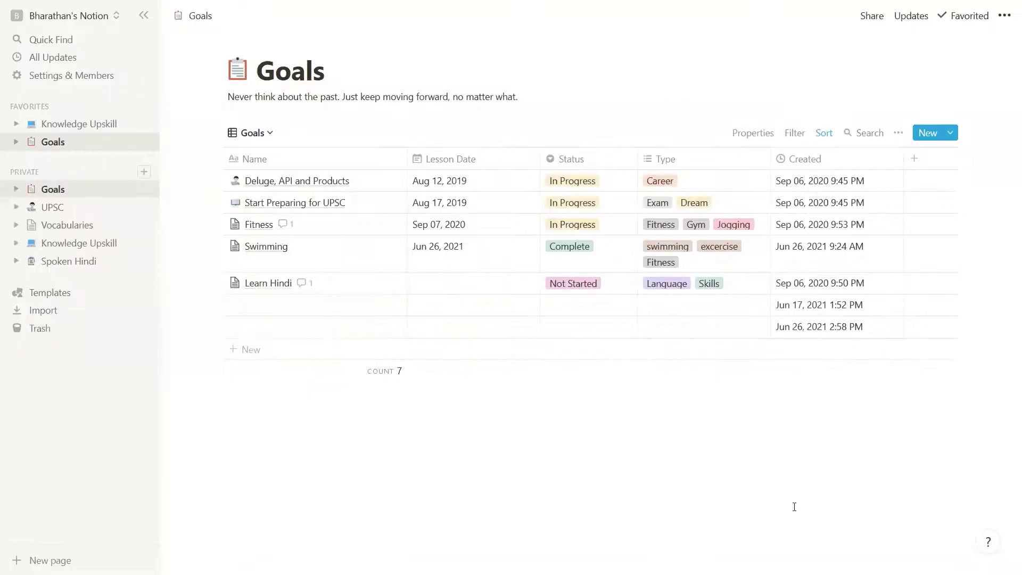
pyautogui.click(801, 357)
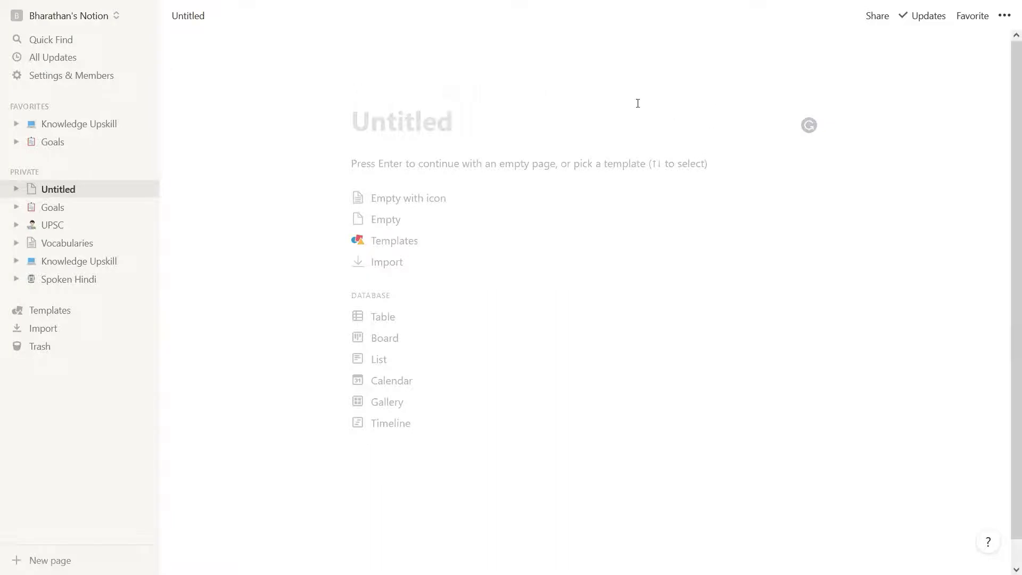
# Add an icon to the untitled page and look through the emoji, image upload and link options for replacing it
pyautogui.moveTo(436, 87)
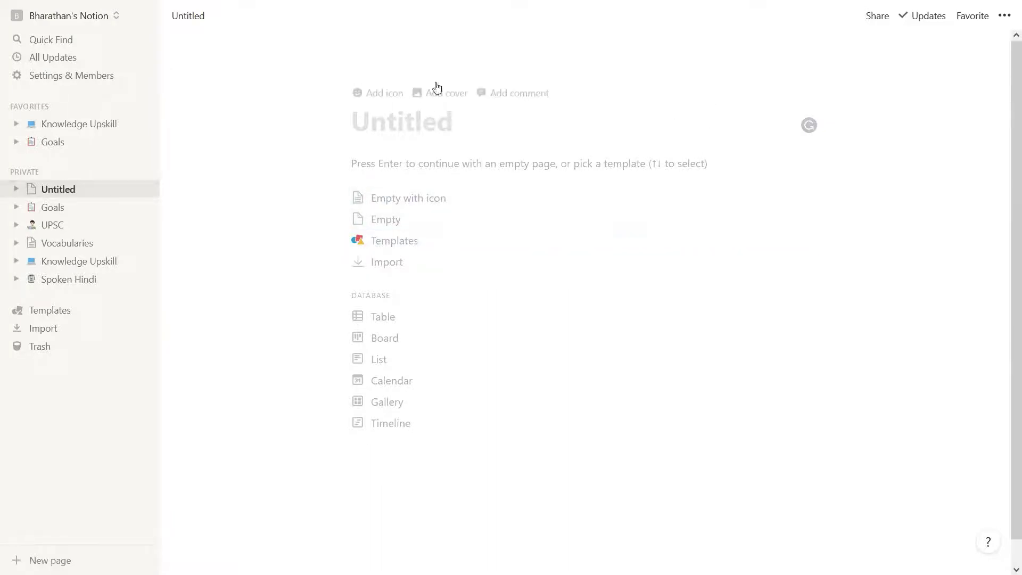
pyautogui.click(382, 99)
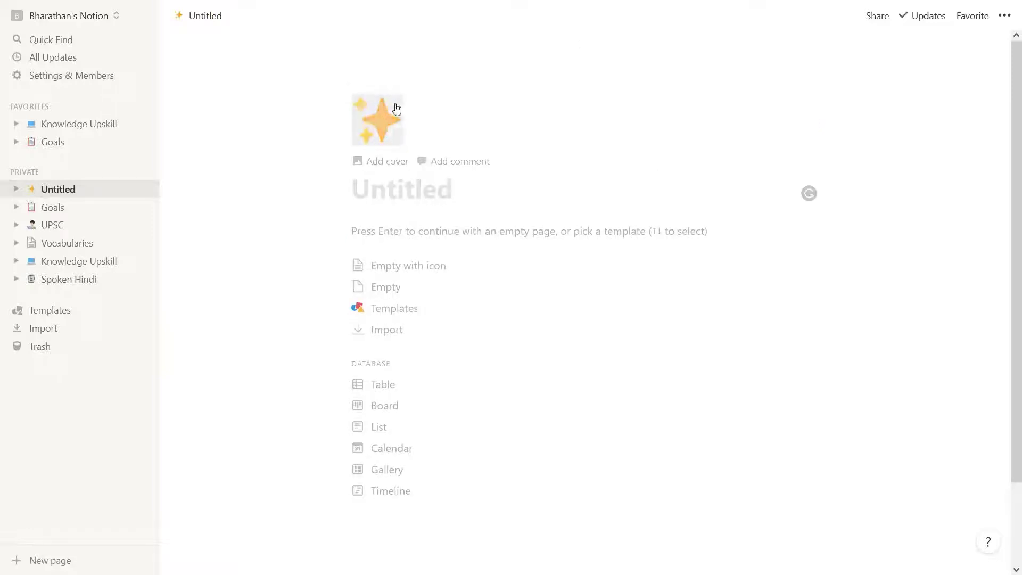
pyautogui.click(372, 131)
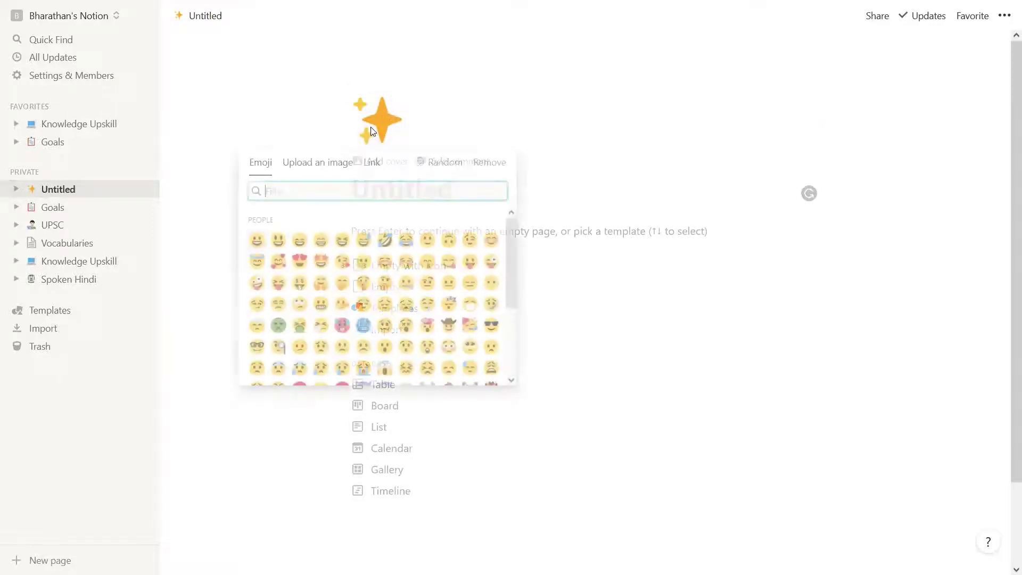
pyautogui.scroll(-1, 368, 304)
pyautogui.scroll(5, 430, 292)
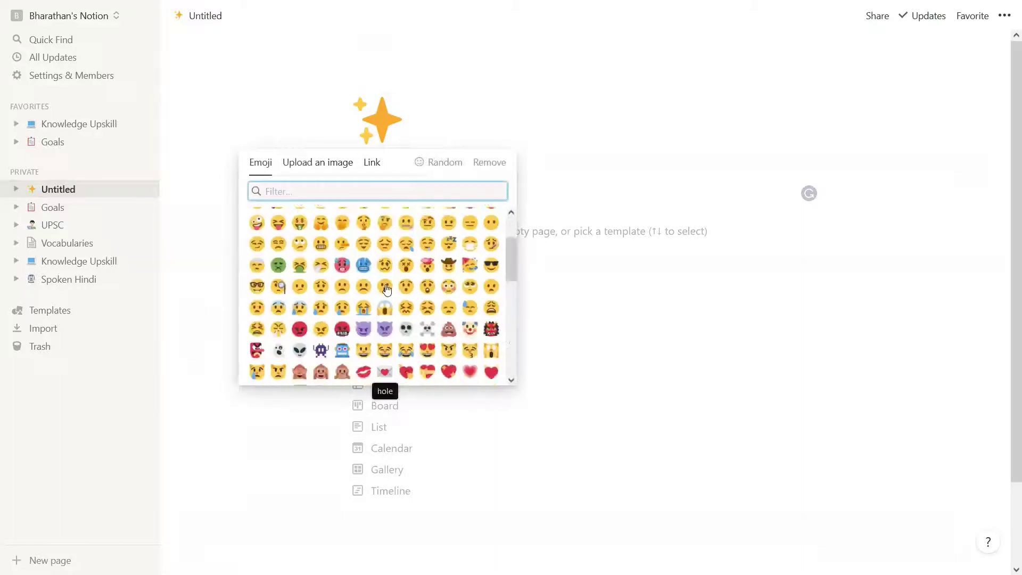
pyautogui.scroll(-10, 381, 368)
pyautogui.click(328, 163)
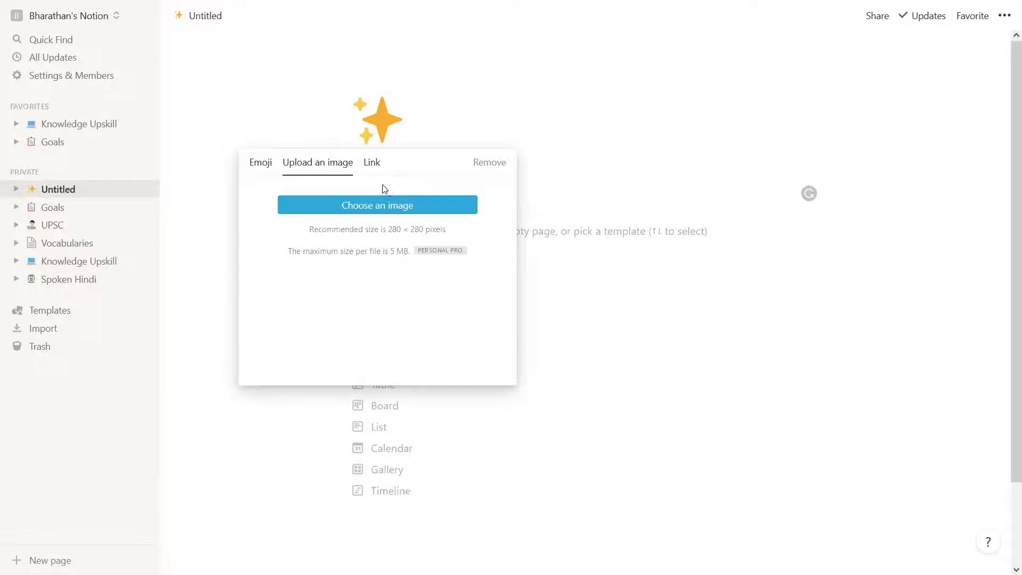
pyautogui.click(370, 169)
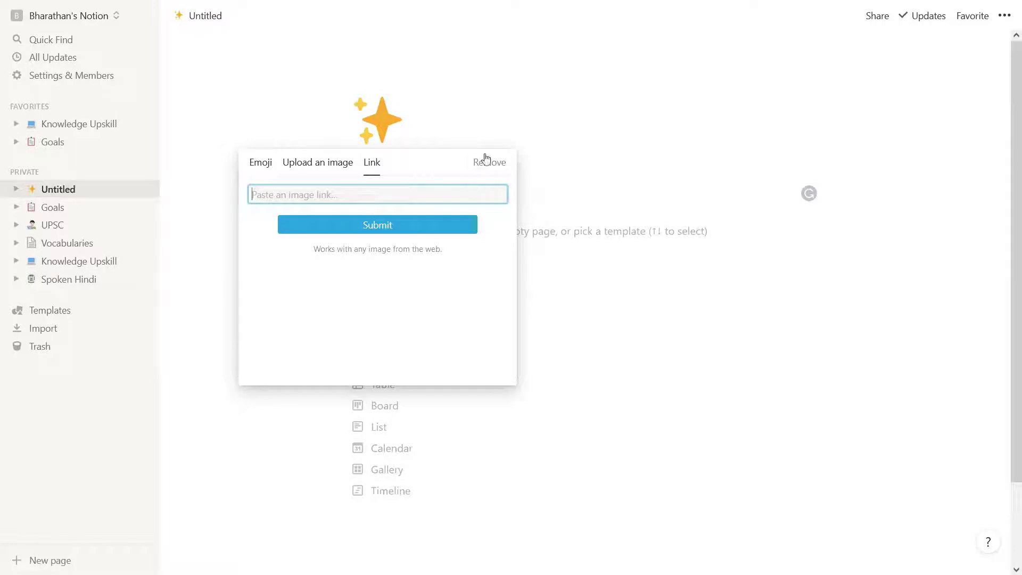
pyautogui.click(491, 137)
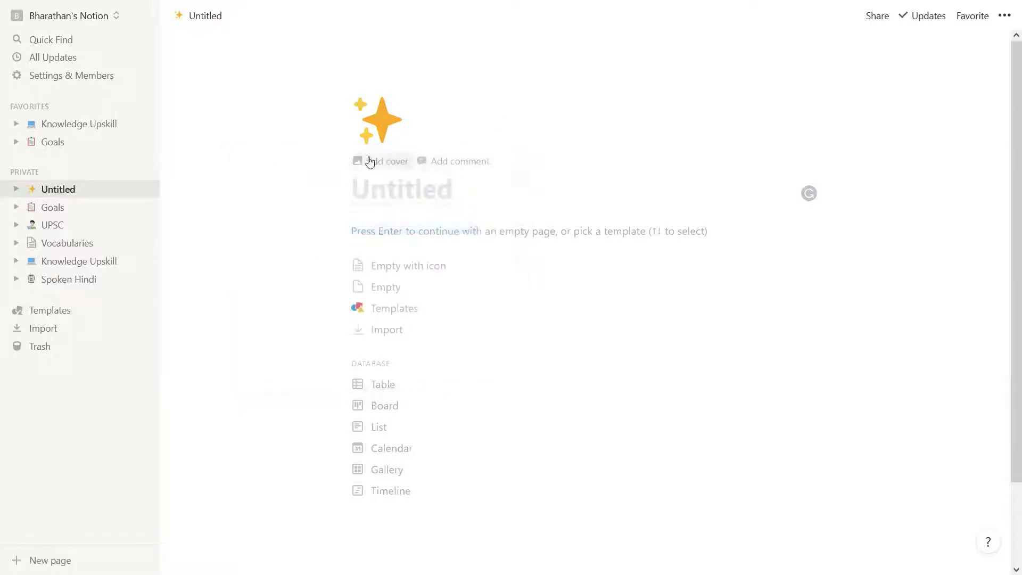
# Add a cover image to the untitled page and open the choices for changing it
pyautogui.click(370, 162)
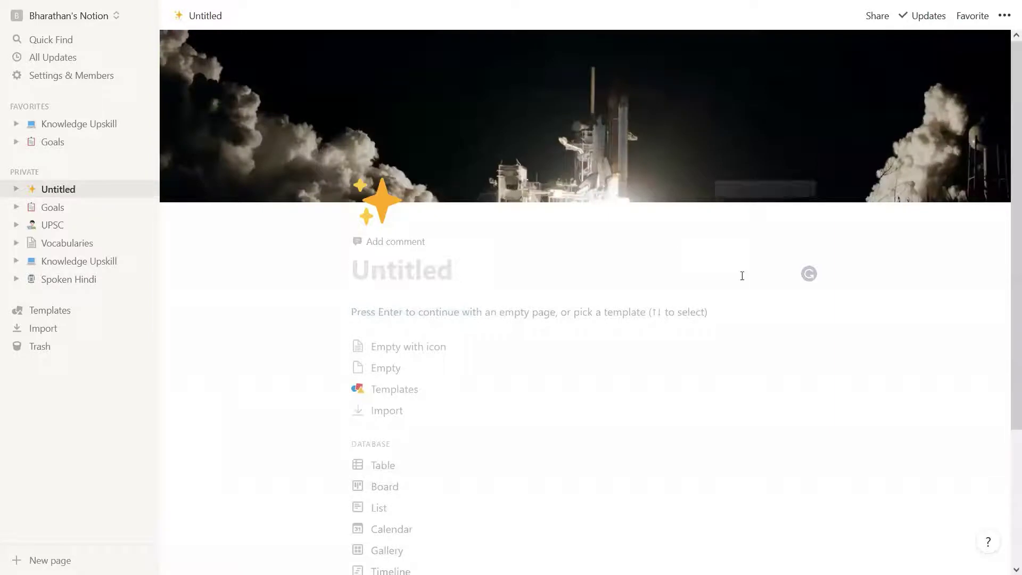
pyautogui.scroll(-3, 798, 287)
pyautogui.scroll(3, 830, 282)
pyautogui.moveTo(751, 75)
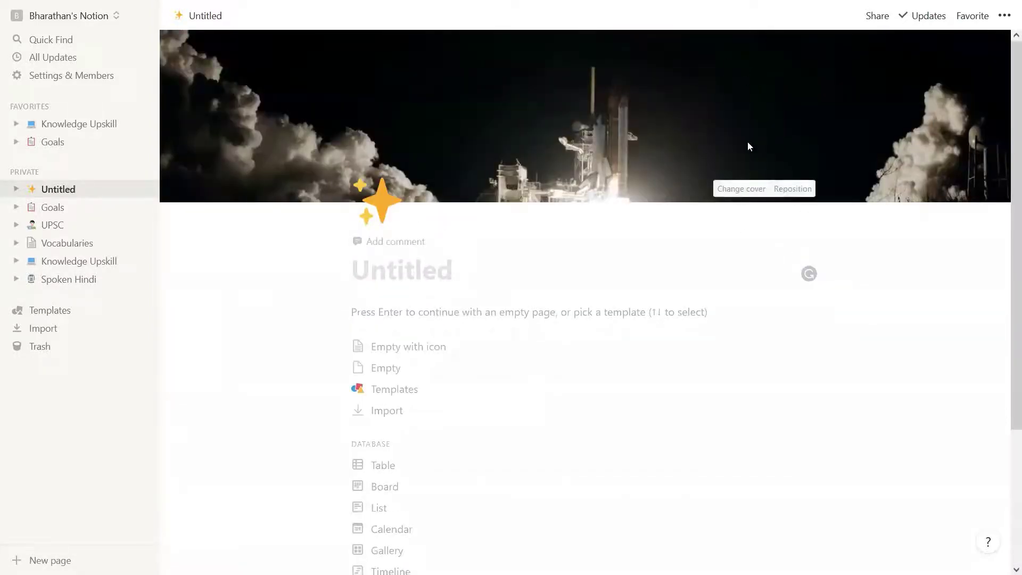
pyautogui.click(737, 189)
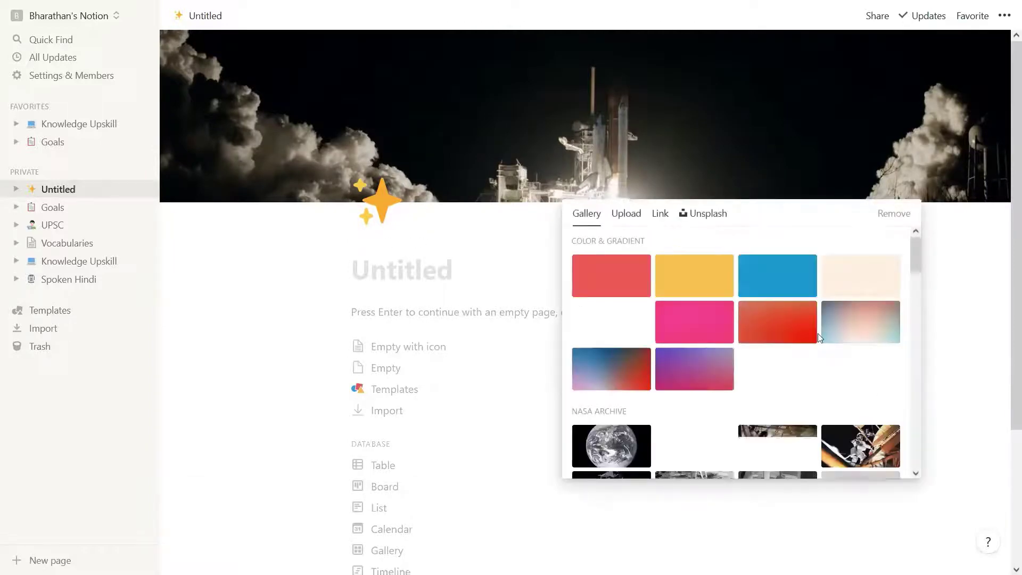
# Browse the cover gallery and set the NASA Archive photo of a sunrise over Earth's horizon as the page cover
pyautogui.scroll(-3, 831, 340)
pyautogui.scroll(3, 745, 319)
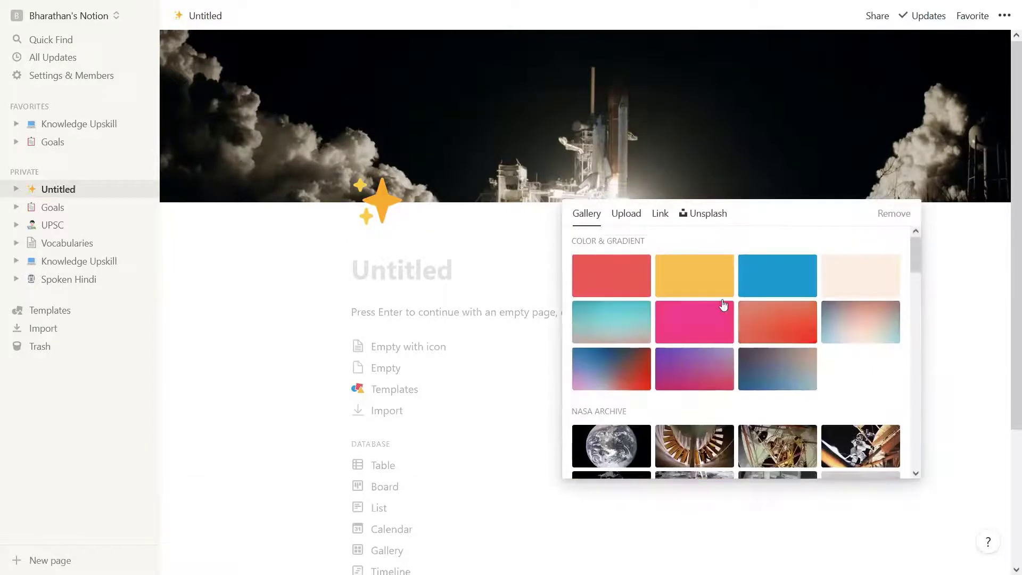
pyautogui.scroll(-5, 723, 304)
pyautogui.scroll(-3, 736, 313)
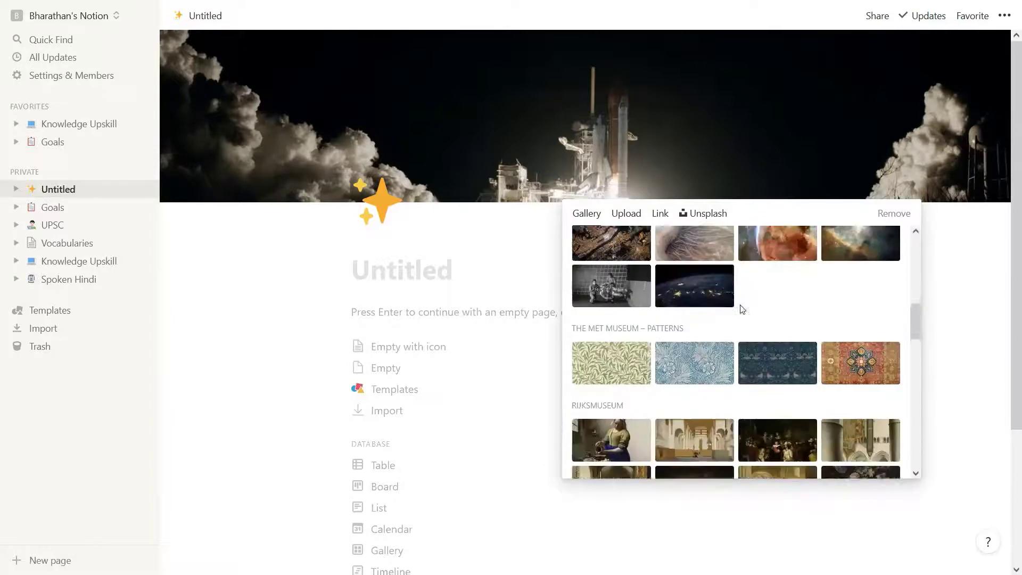
pyautogui.scroll(1, 743, 309)
pyautogui.click(686, 237)
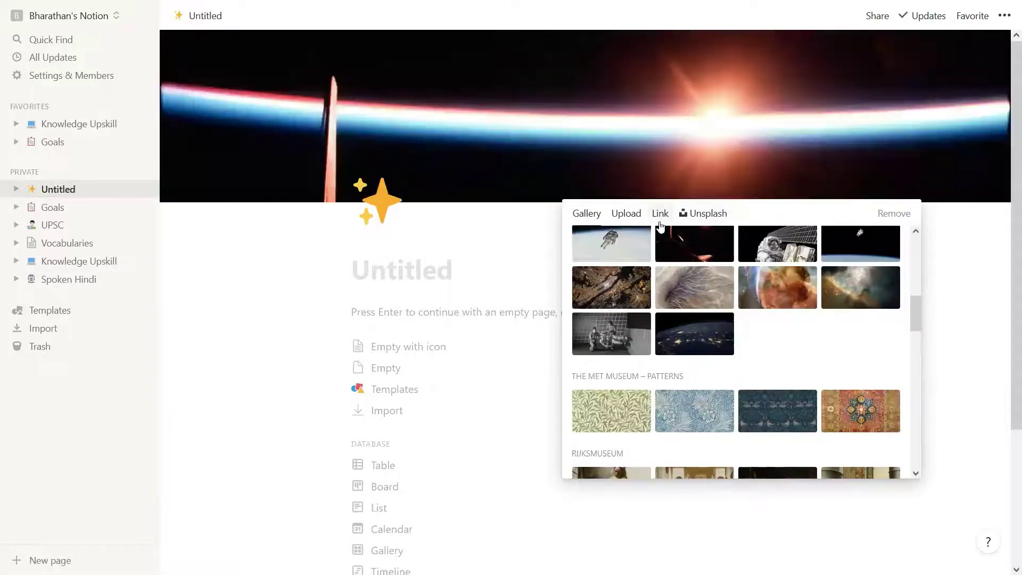
# Search Unsplash for "science" and set the photo of blue-green plasma ball rays as the page cover
pyautogui.click(630, 215)
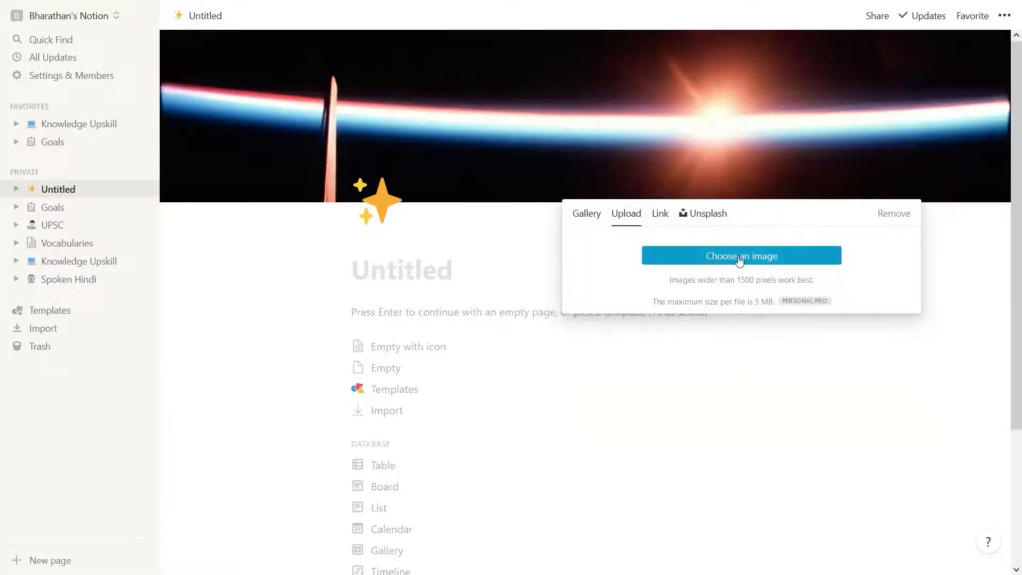
pyautogui.click(710, 218)
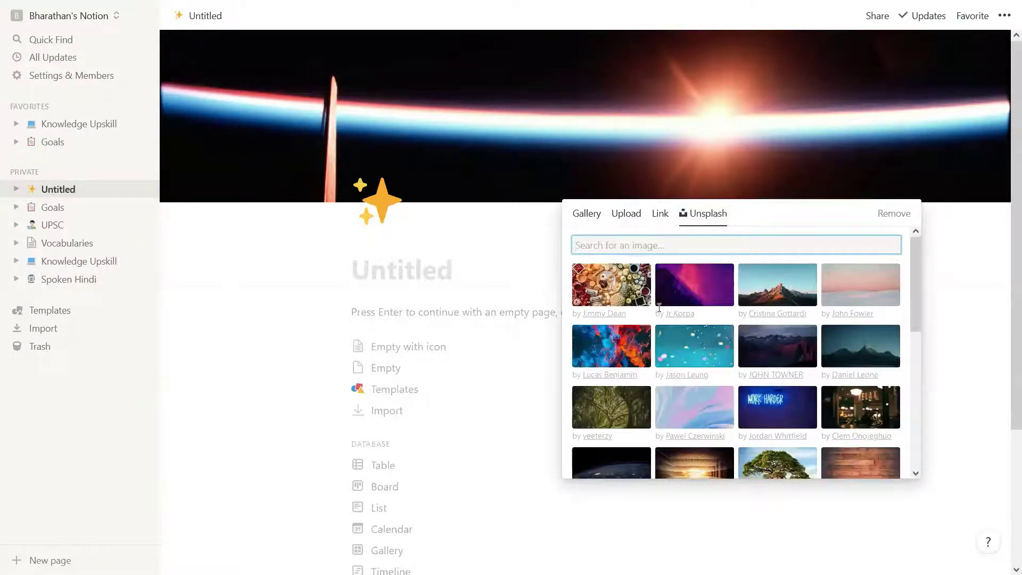
pyautogui.scroll(-5, 798, 330)
pyautogui.scroll(5, 792, 341)
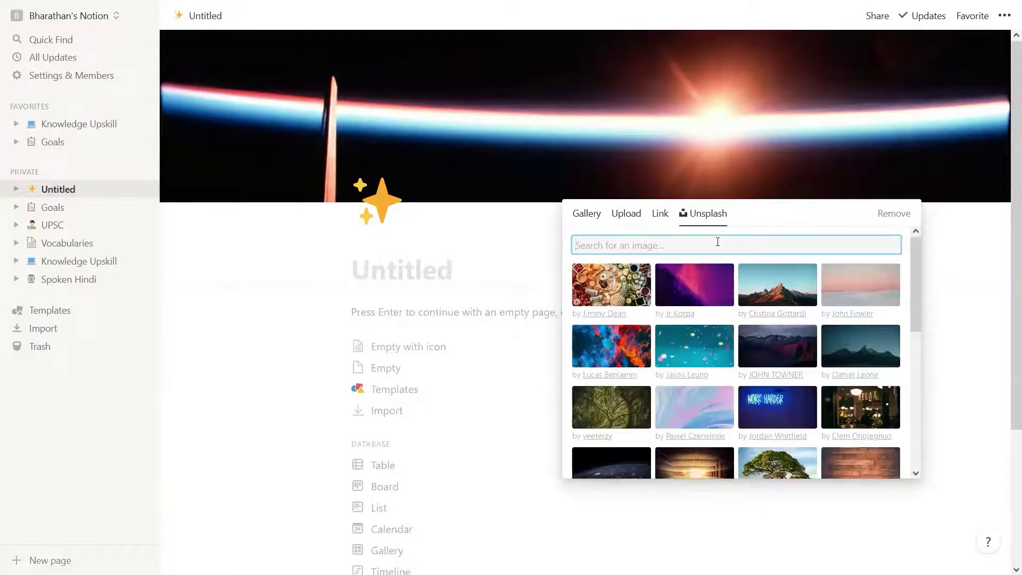
pyautogui.write('science')
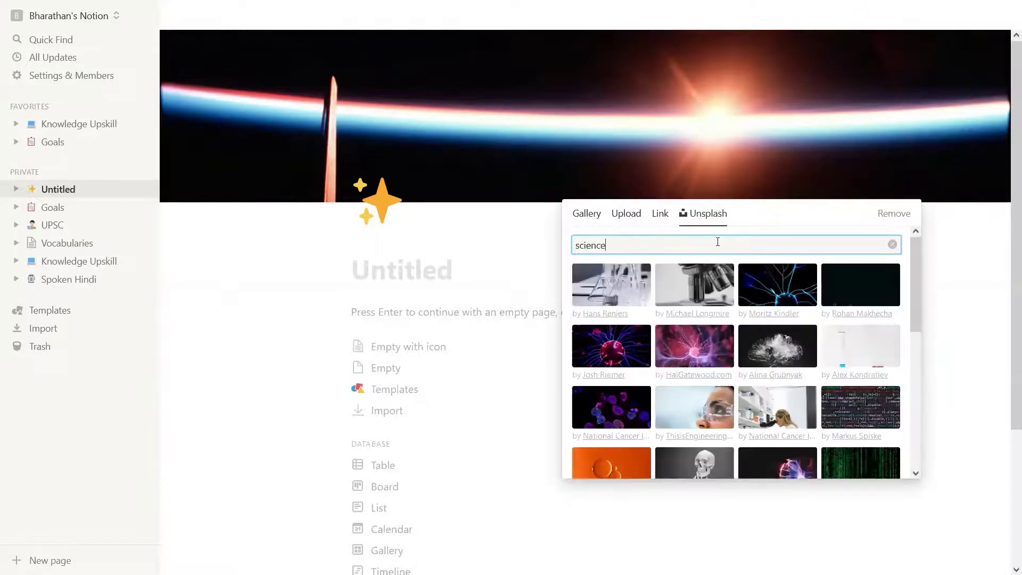
pyautogui.click(774, 292)
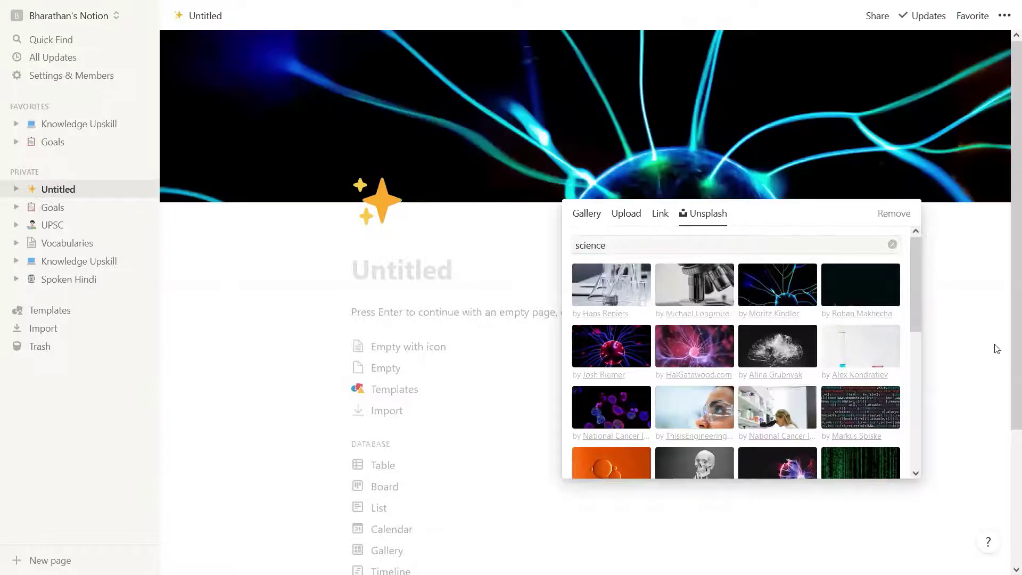
pyautogui.click(968, 325)
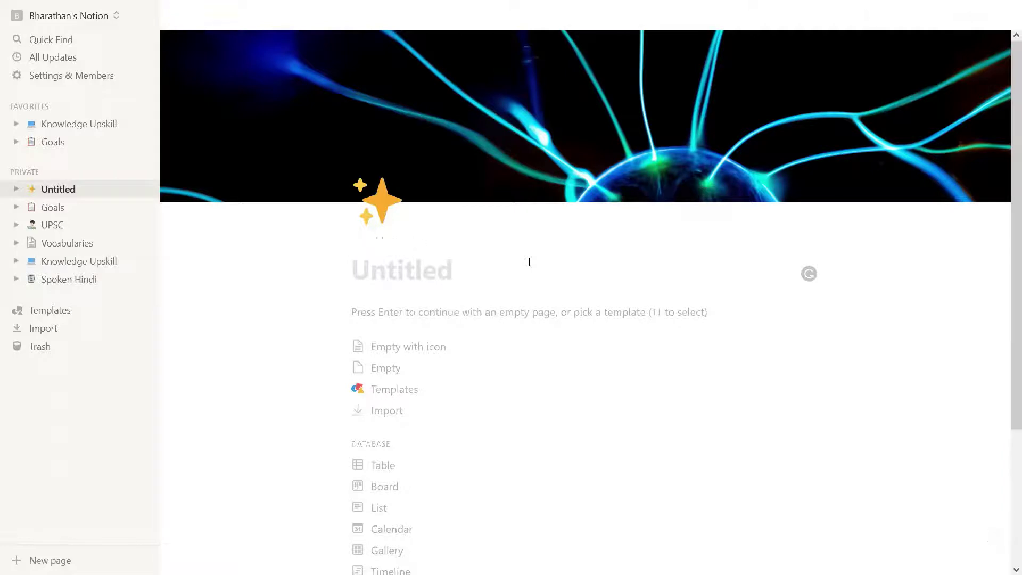
# Title the new page "Weekly Plan" and start it as an empty page
pyautogui.write('Weekly Plan')
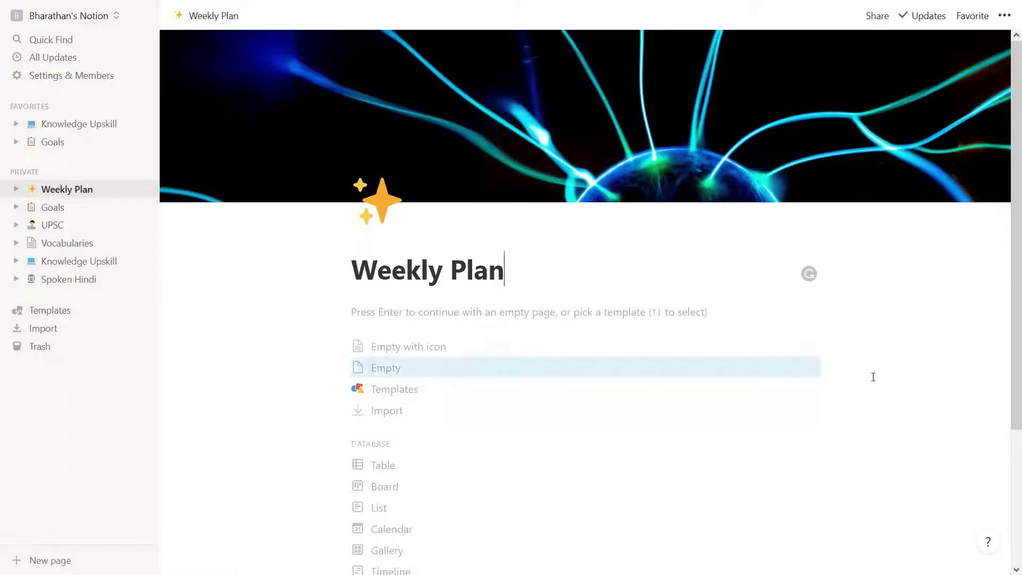
pyautogui.scroll(-2, 871, 374)
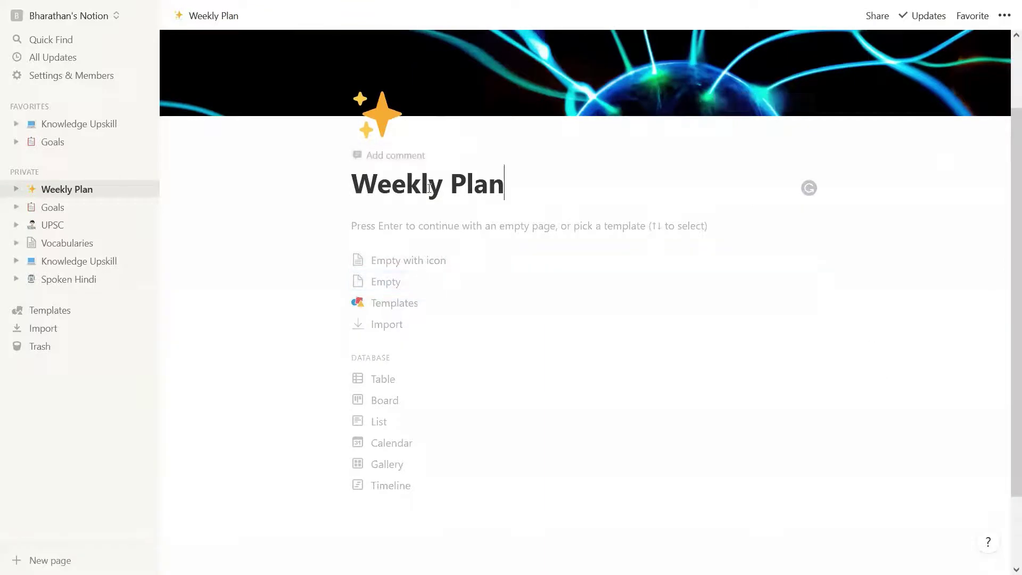
pyautogui.scroll(-2, 771, 406)
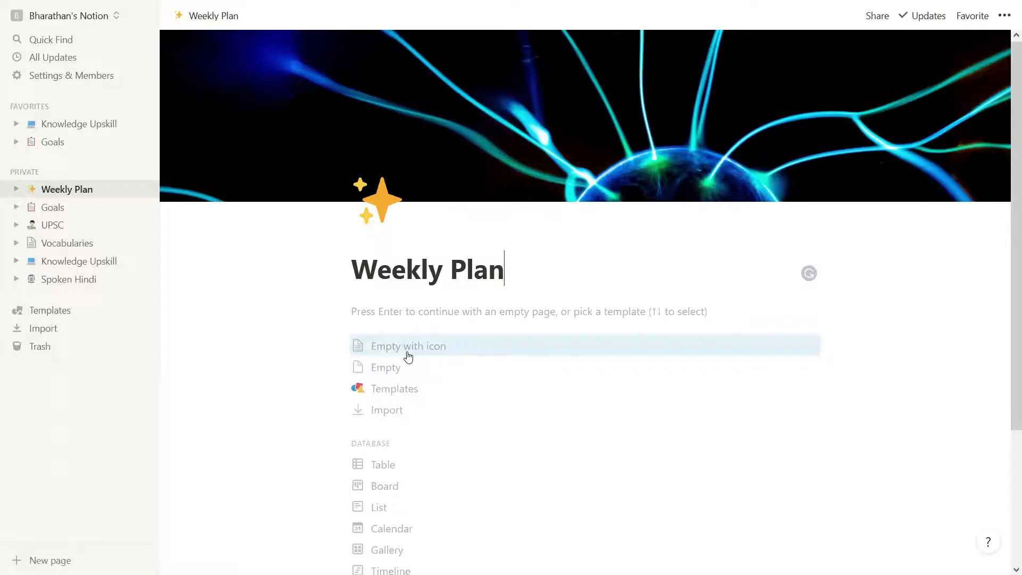
pyautogui.click(399, 372)
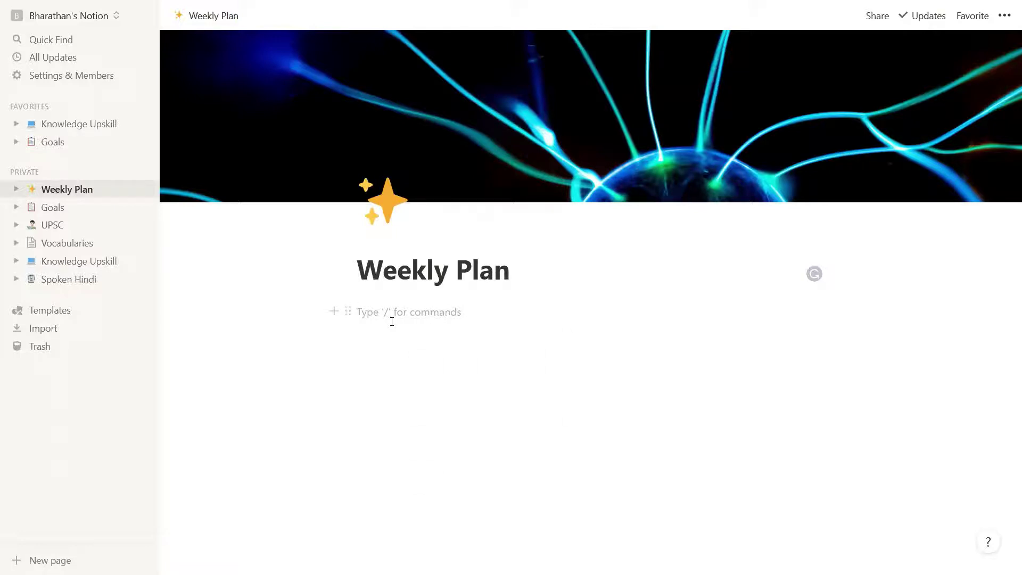
# Look through the available block types and embed a sub-page in the Weekly Plan page
pyautogui.write('/')
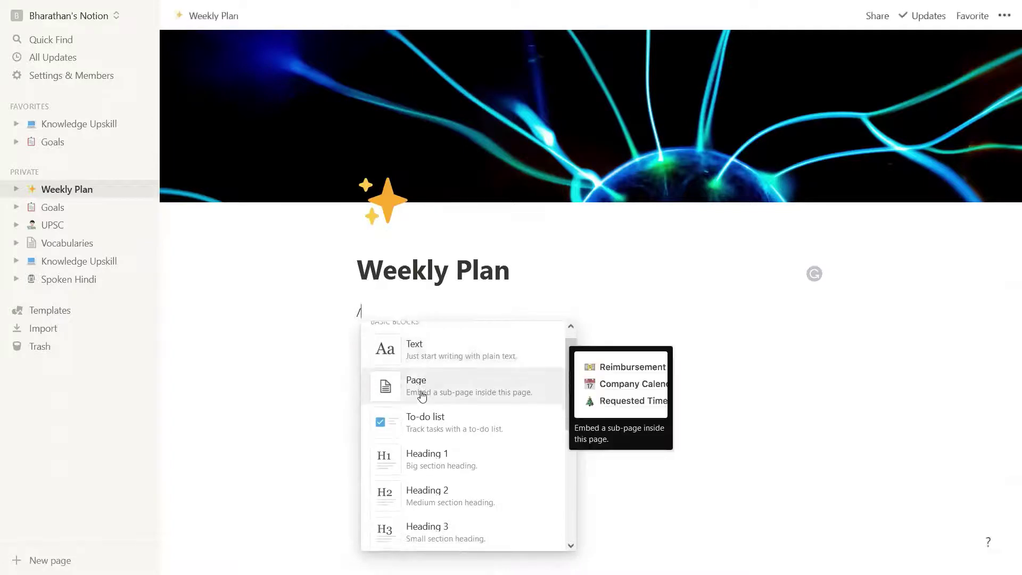
pyautogui.scroll(-5, 420, 394)
pyautogui.scroll(-3, 421, 396)
pyautogui.scroll(10, 421, 394)
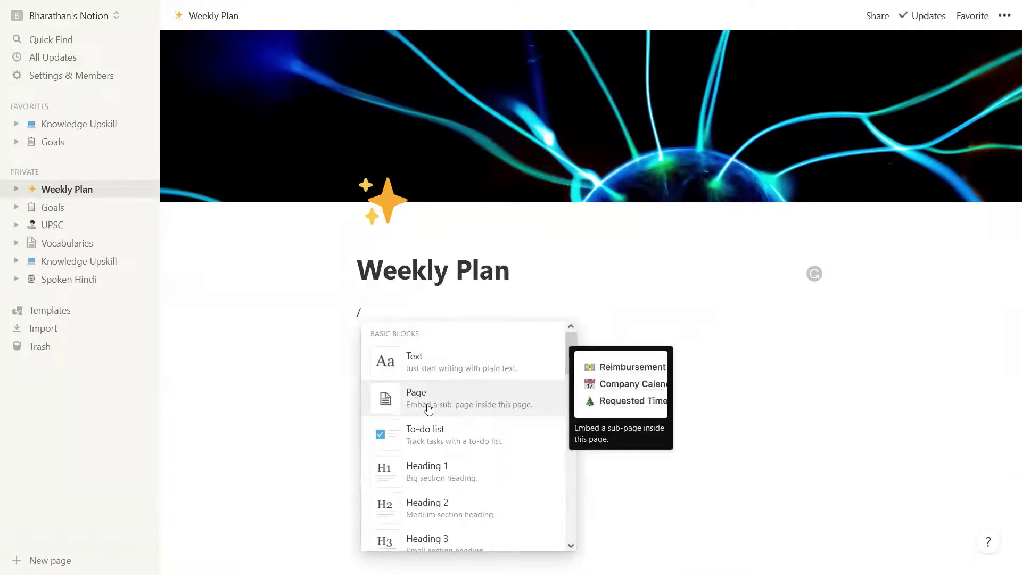
pyautogui.click(429, 408)
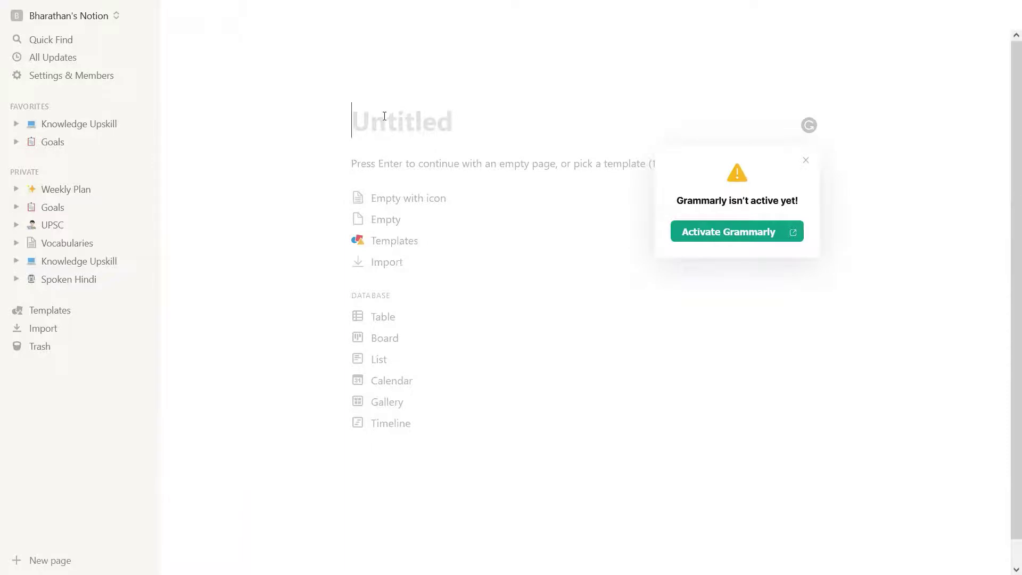
# Title the sub-page "July 1st Week Plan", dismiss the Grammarly notice and start it as an empty page
pyautogui.write('July 1')
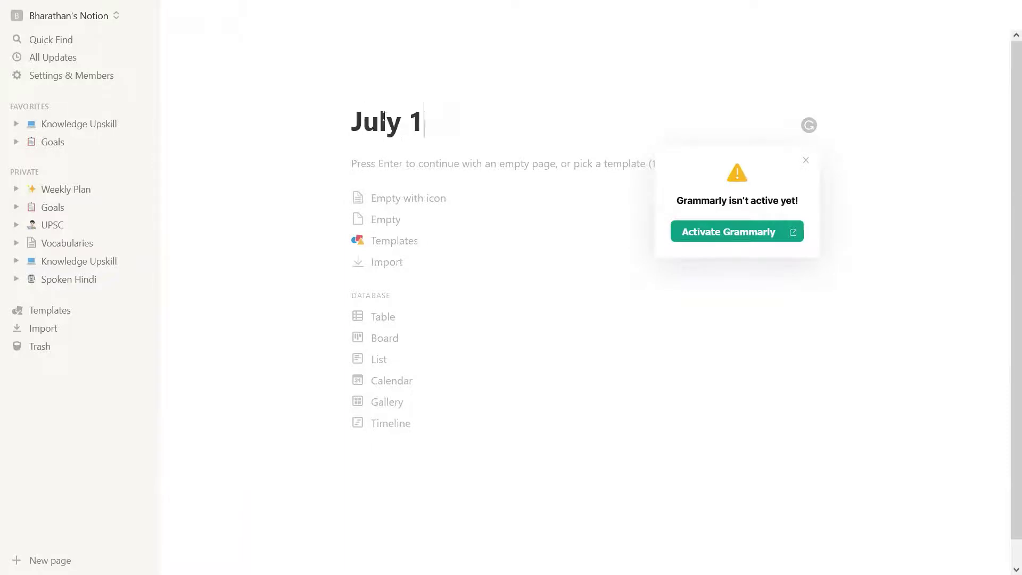
pyautogui.write('st Week Plan')
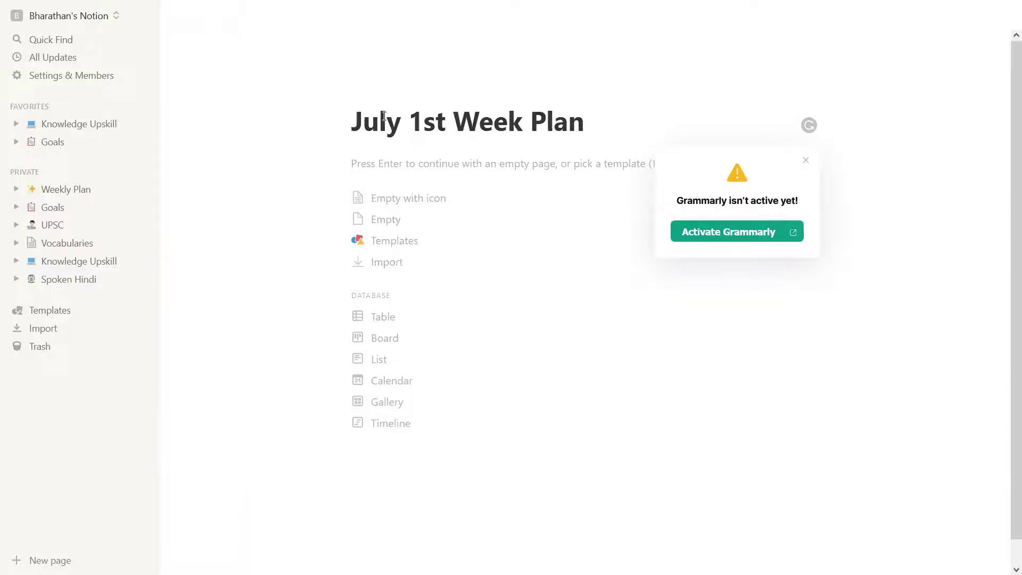
pyautogui.click(805, 160)
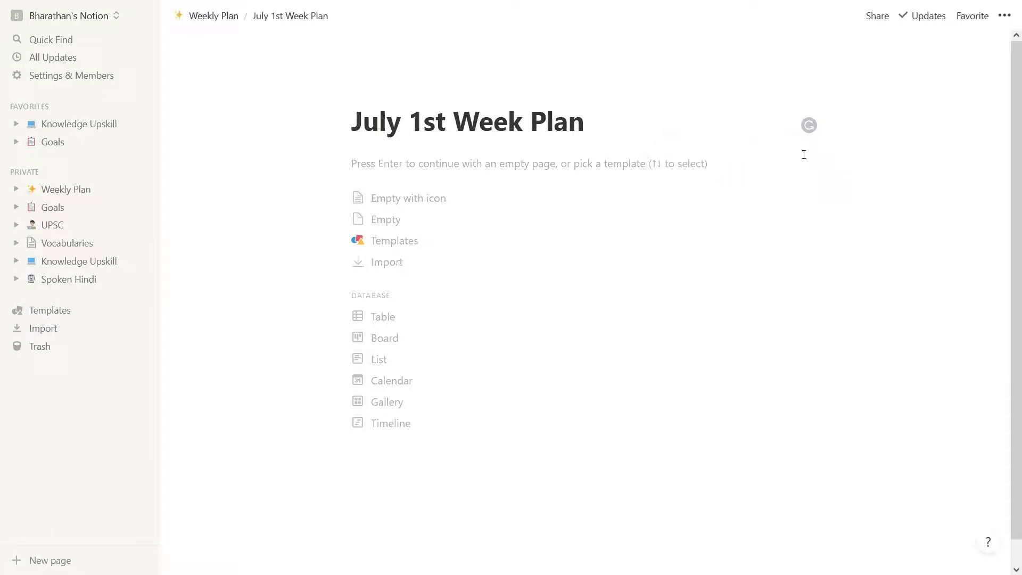
pyautogui.click(554, 219)
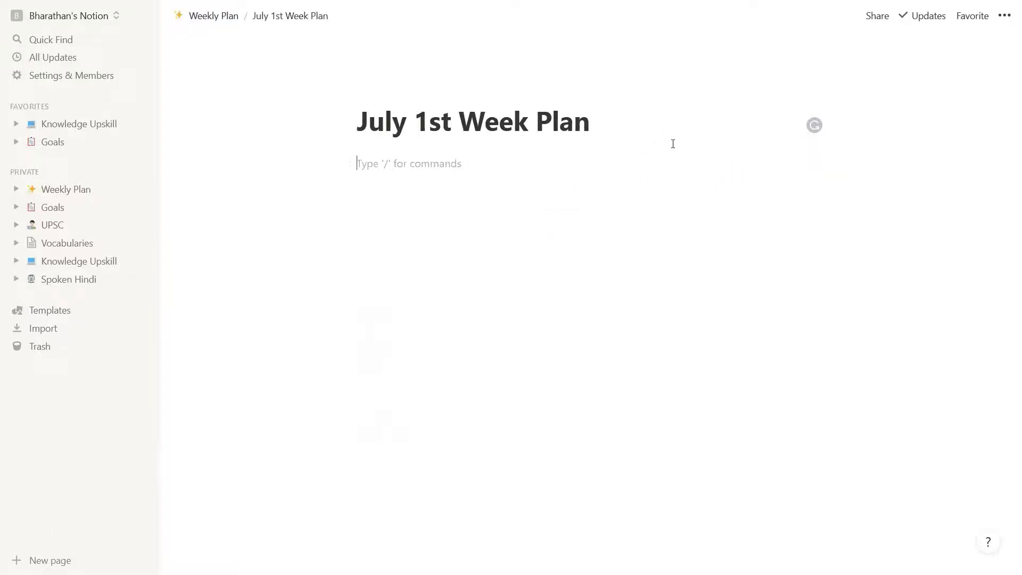
# Return to the Weekly Plan page and insert an inline calendar below the July 1st Week Plan sub-page
pyautogui.click(213, 22)
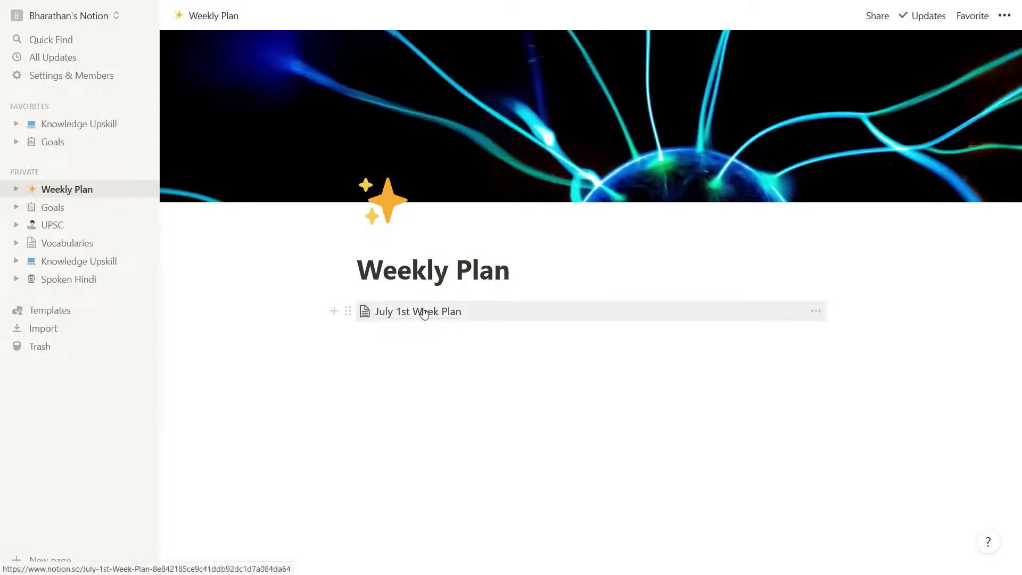
pyautogui.click(417, 335)
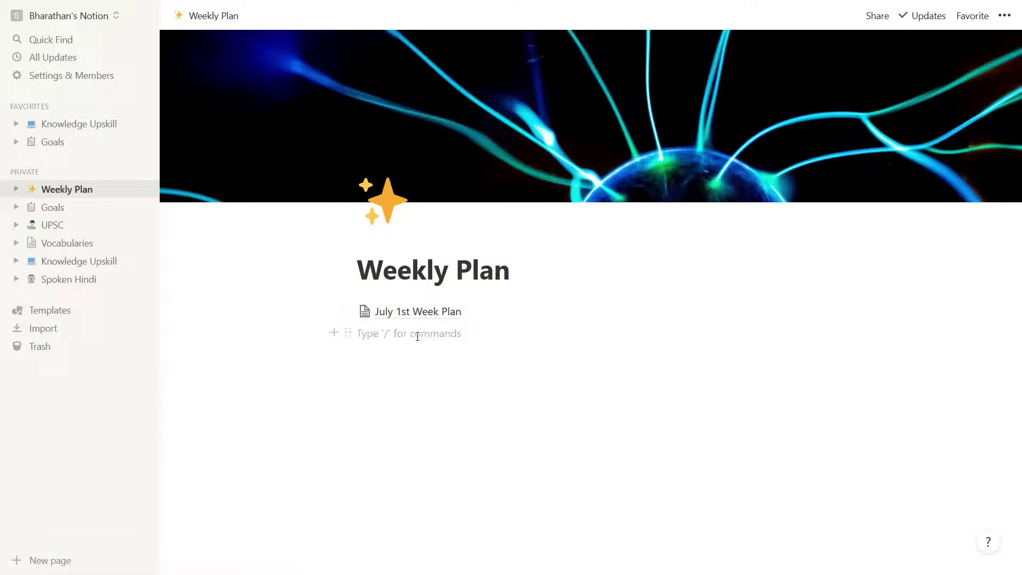
pyautogui.write('/')
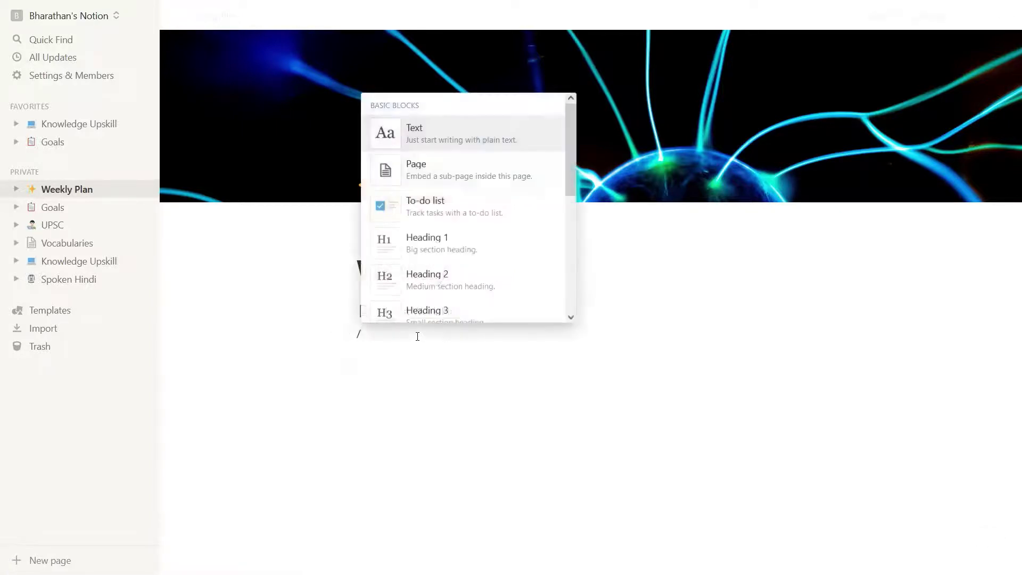
pyautogui.scroll(-3, 458, 257)
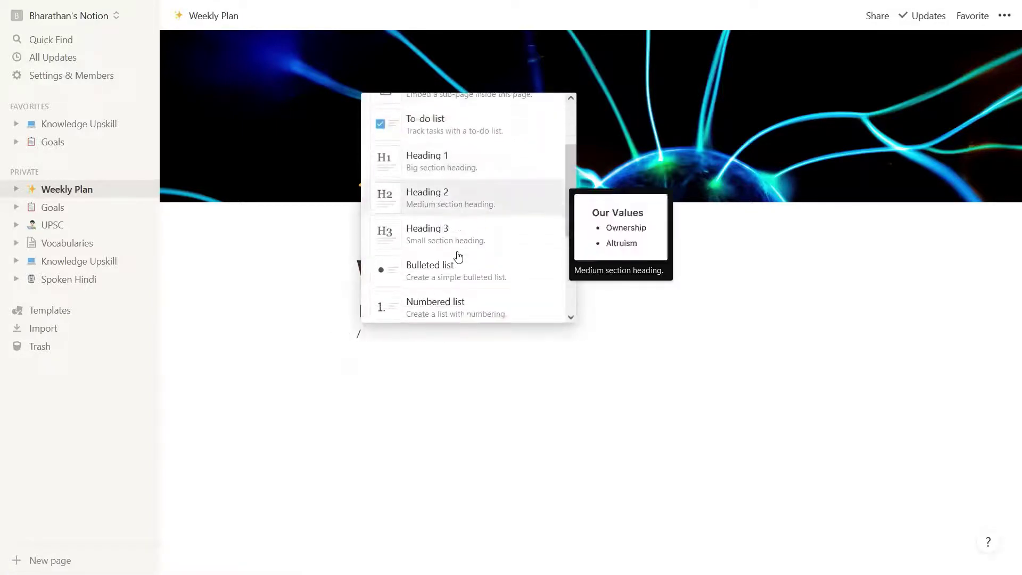
pyautogui.scroll(-5, 458, 257)
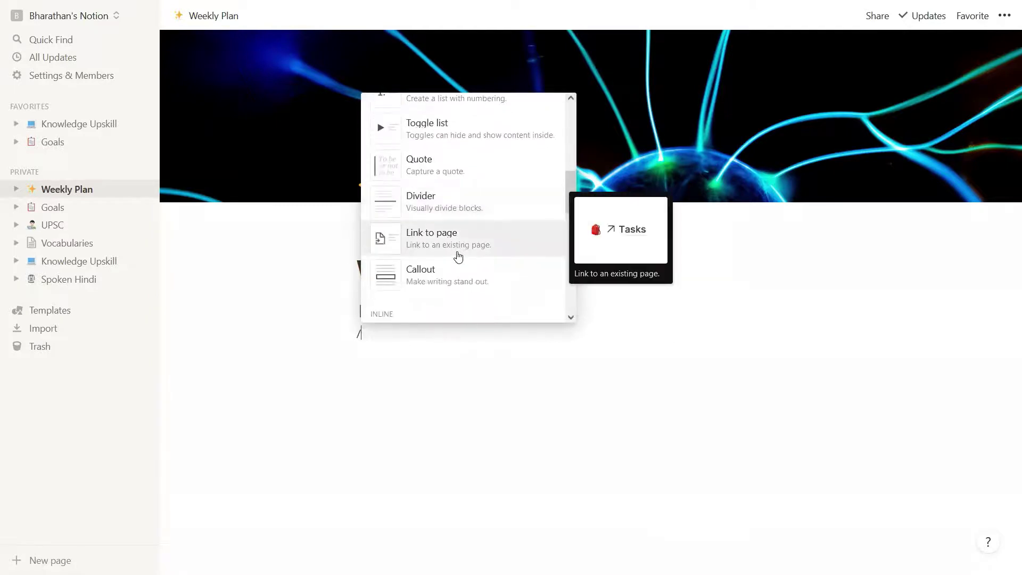
pyautogui.scroll(6, 458, 257)
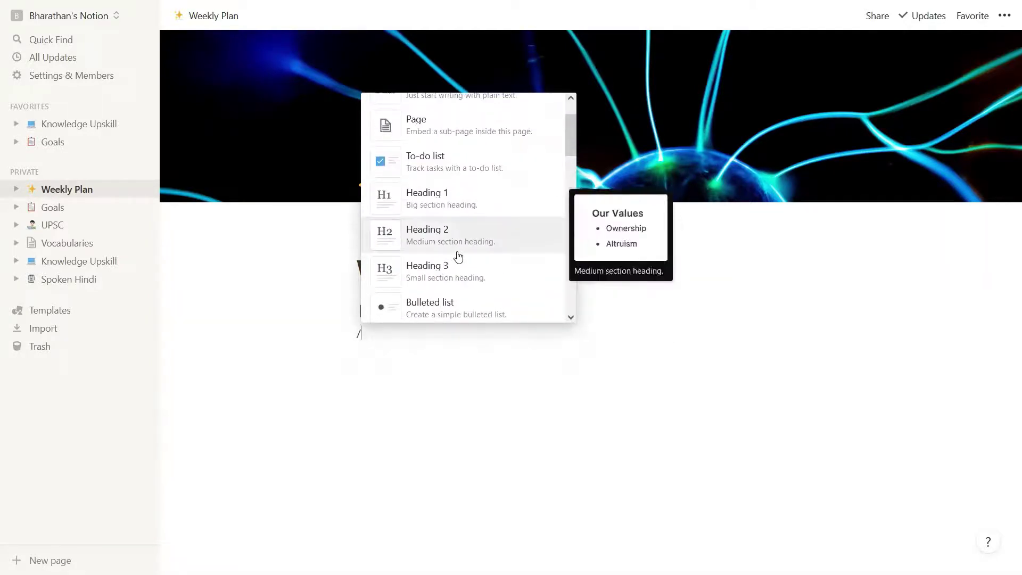
pyautogui.scroll(1, 458, 256)
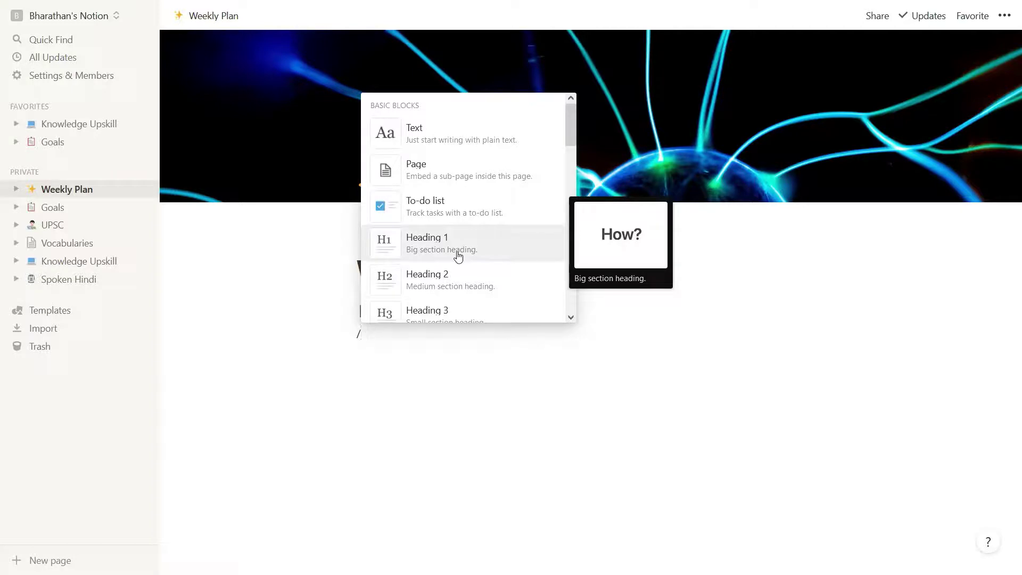
pyautogui.scroll(-12, 467, 221)
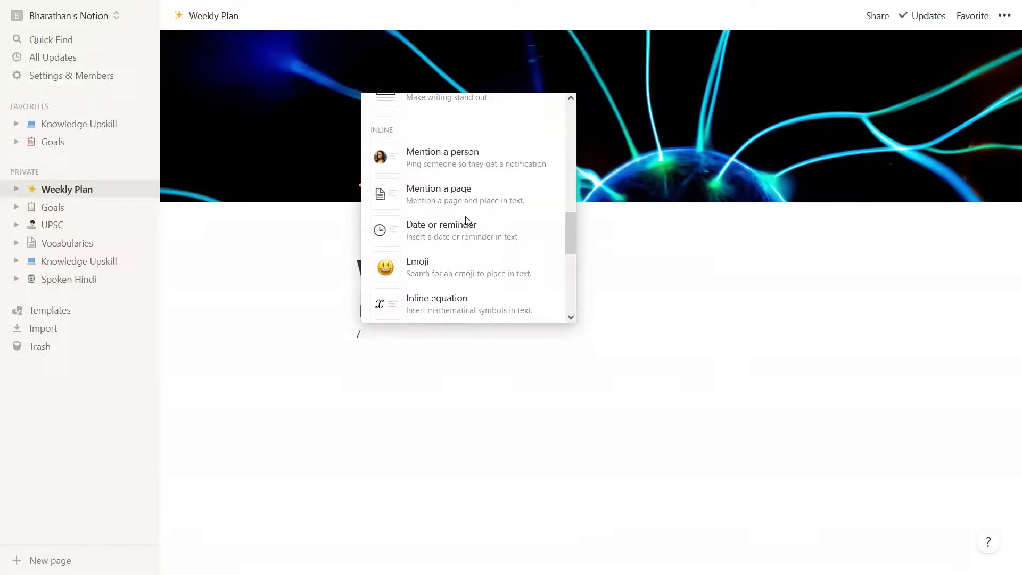
pyautogui.scroll(-6, 467, 221)
pyautogui.scroll(3, 467, 222)
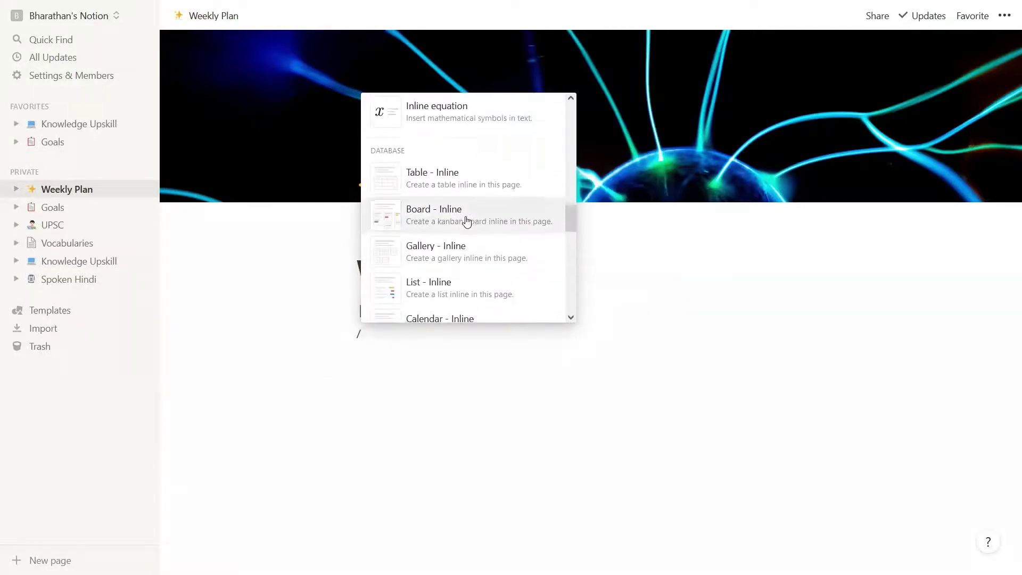
pyautogui.scroll(-3, 453, 192)
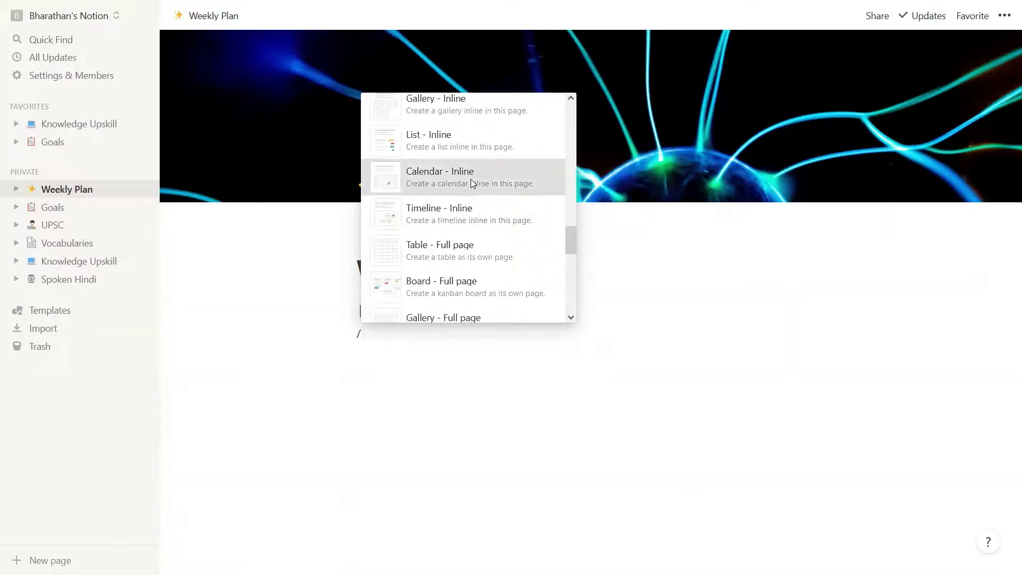
pyautogui.click(471, 180)
# Add an entry titled "Itenaries" on June 16 in the new calendar
pyautogui.scroll(-5, 720, 293)
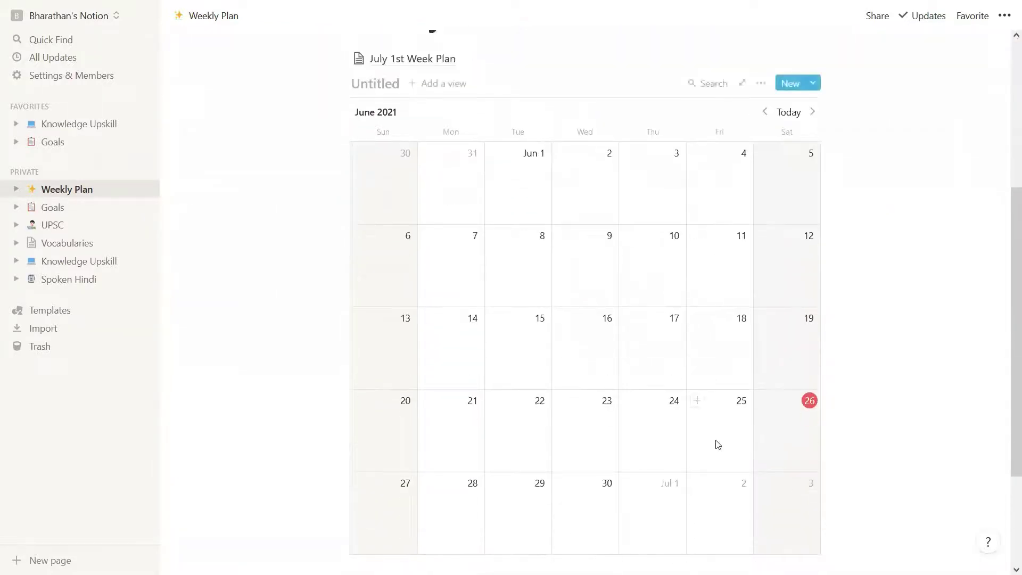
pyautogui.scroll(-2, 717, 442)
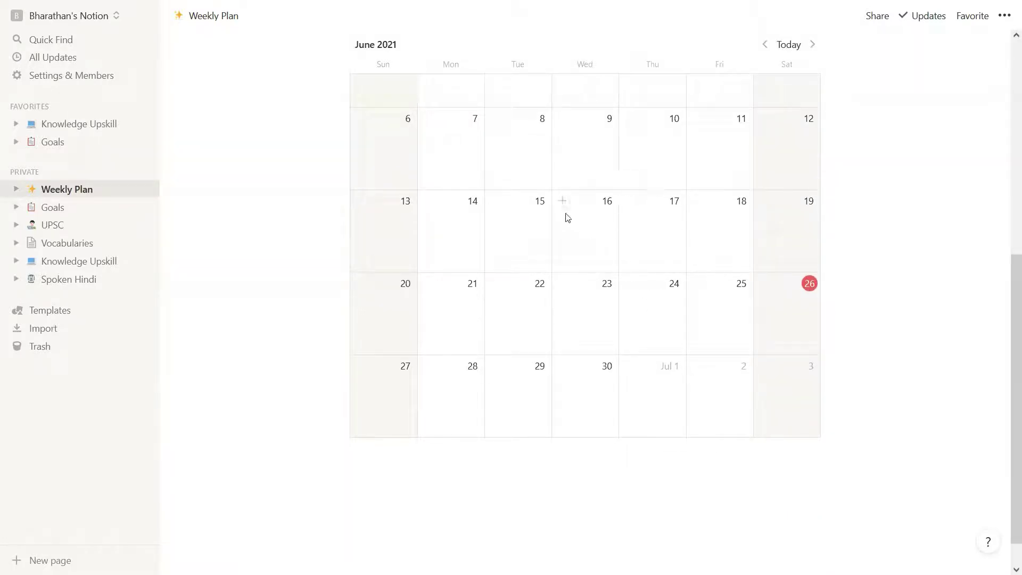
pyautogui.scroll(2, 570, 272)
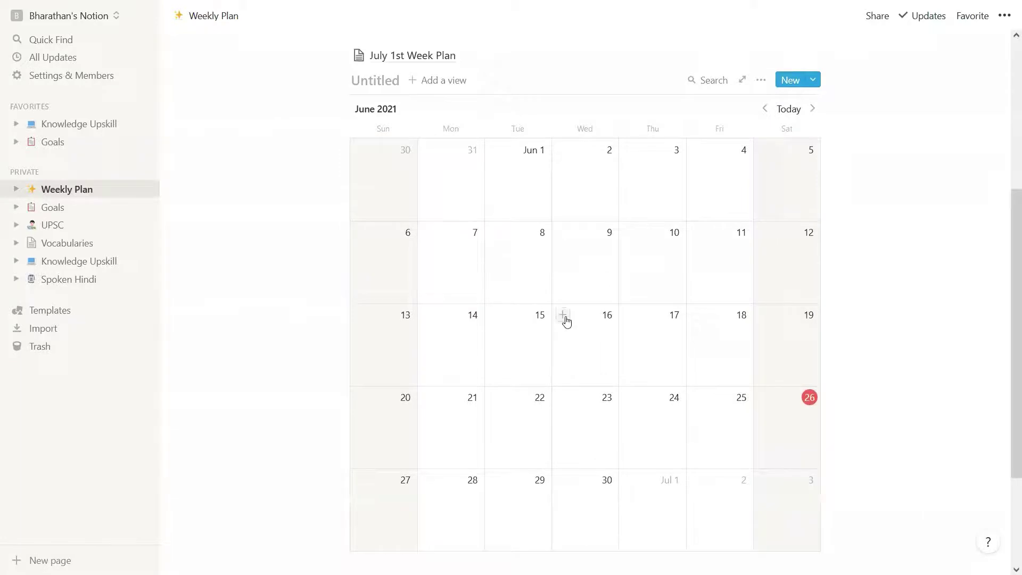
pyautogui.click(563, 316)
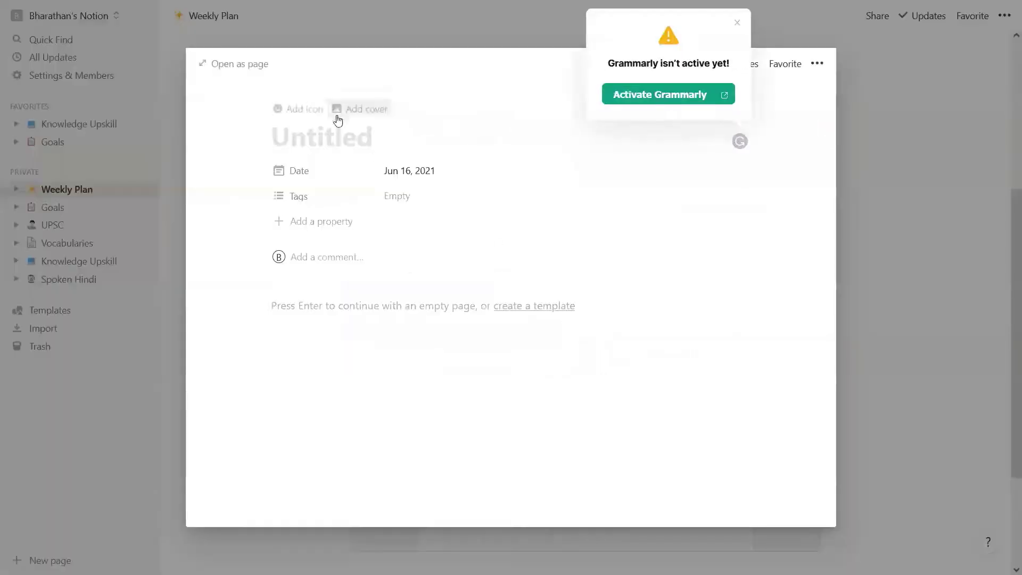
pyautogui.write('Itenaries')
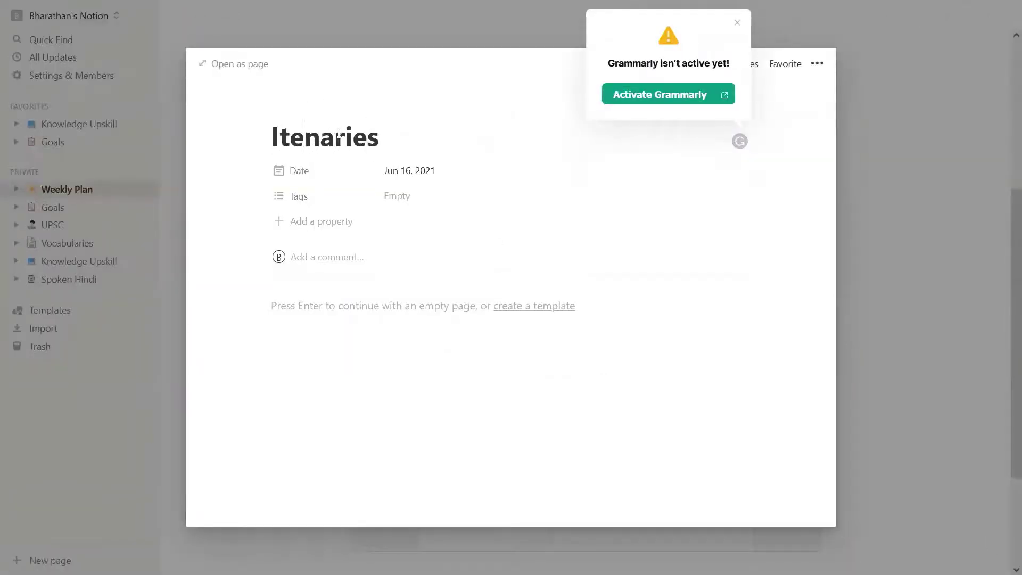
# Create the tag "Goa Panama" and assign it to the Itenaries entry
pyautogui.click(411, 196)
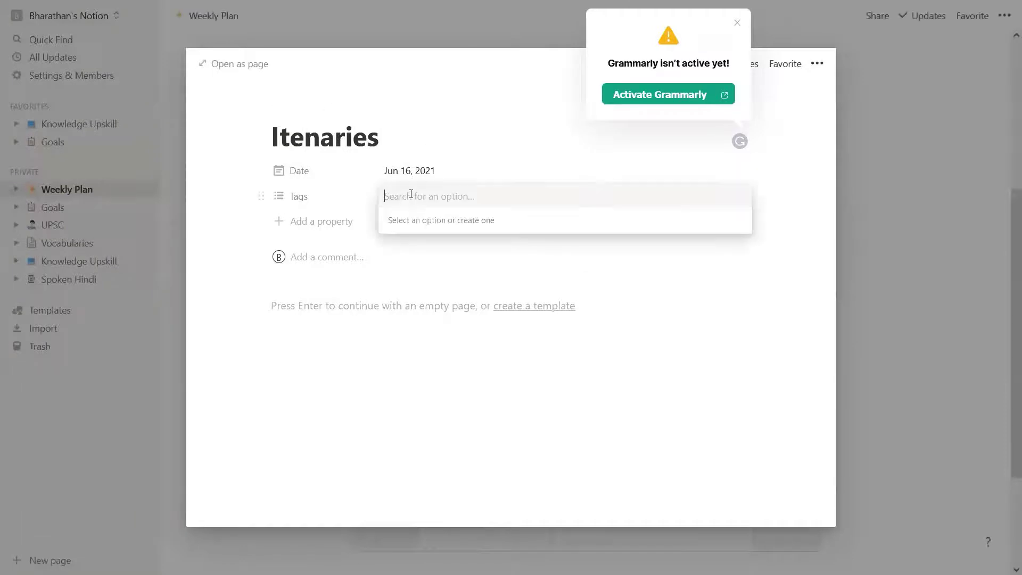
pyautogui.write('Goa Panama')
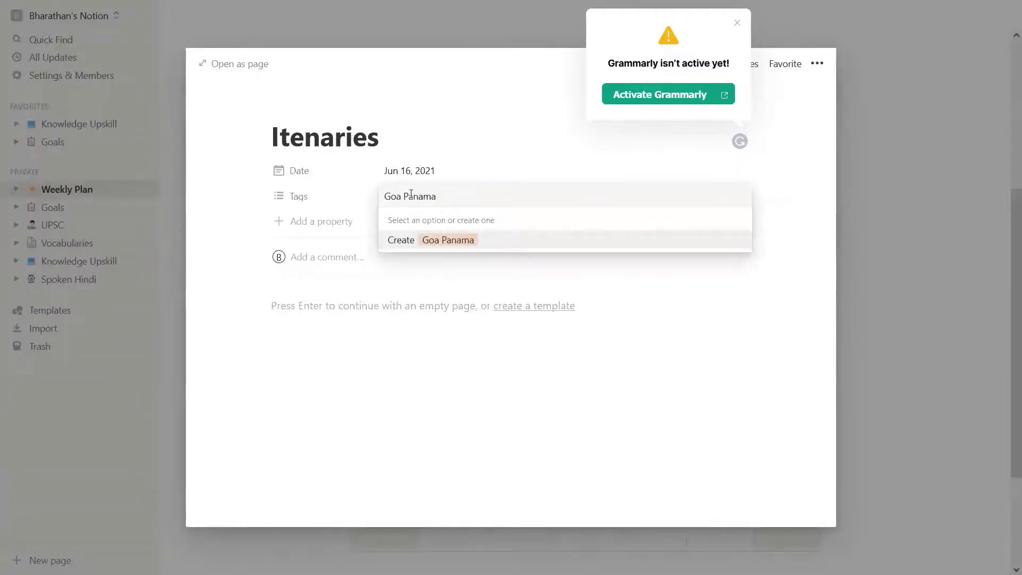
pyautogui.click(462, 242)
pyautogui.click(338, 299)
# Start the Itenaries entry's body as an empty page and insert an inline table in it
pyautogui.click(335, 303)
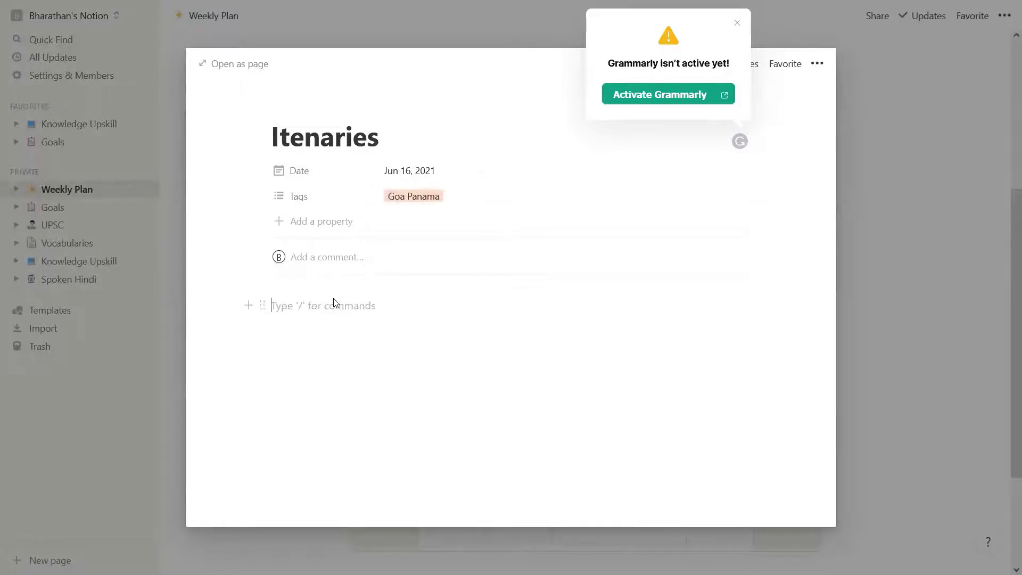
pyautogui.write('/')
pyautogui.scroll(-6, 330, 406)
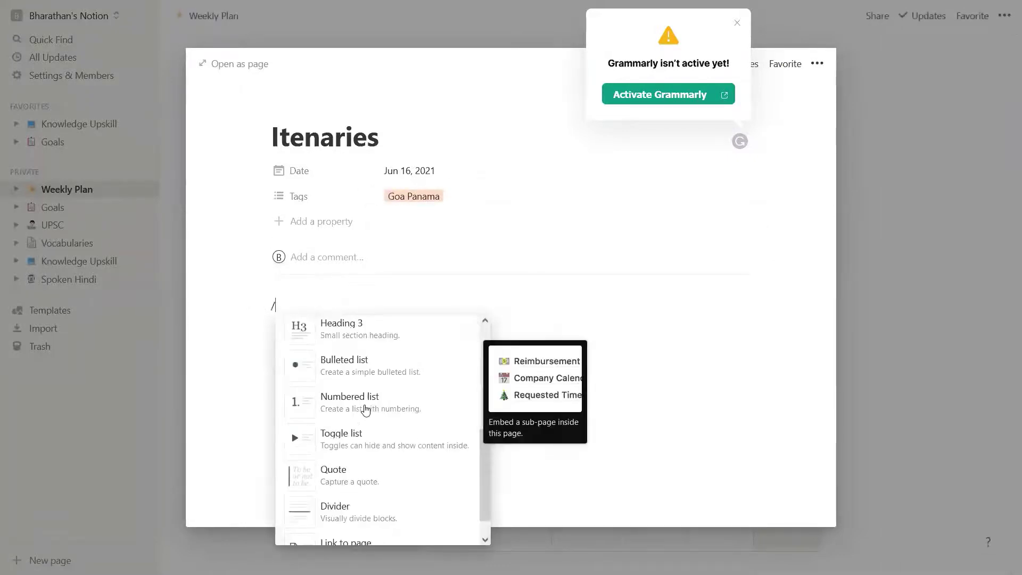
pyautogui.scroll(-2, 365, 409)
pyautogui.scroll(5, 365, 409)
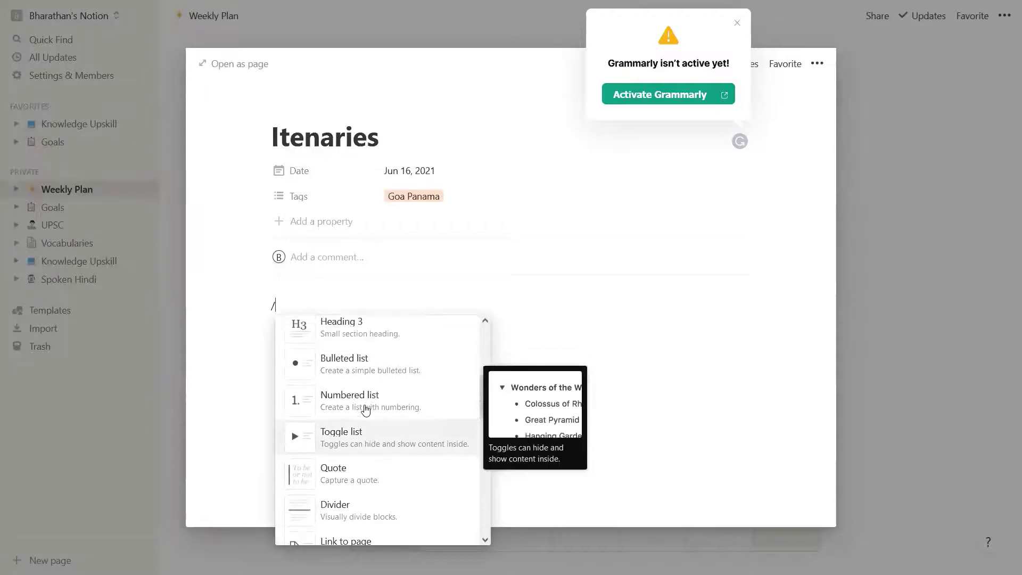
pyautogui.scroll(-10, 365, 408)
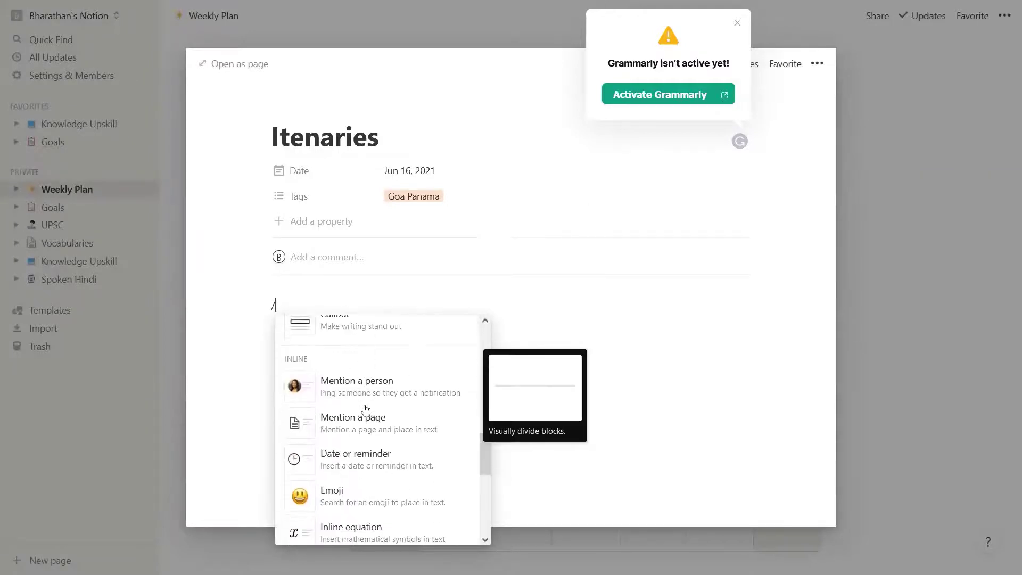
pyautogui.click(359, 438)
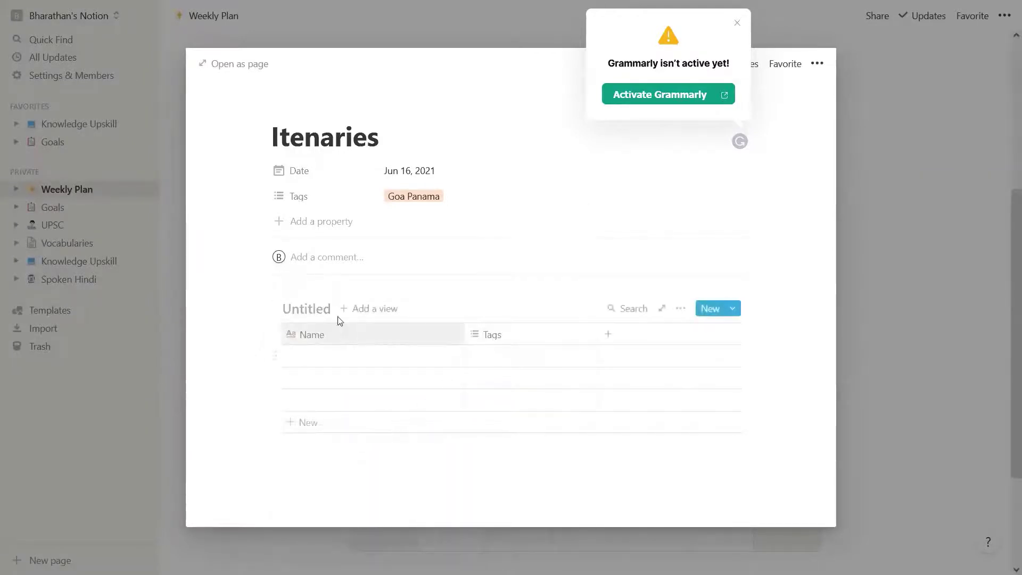
# Fill the Name column of the table's three rows with "1.", "2." and "3.", and close the entry
pyautogui.click(319, 361)
pyautogui.write('1.')
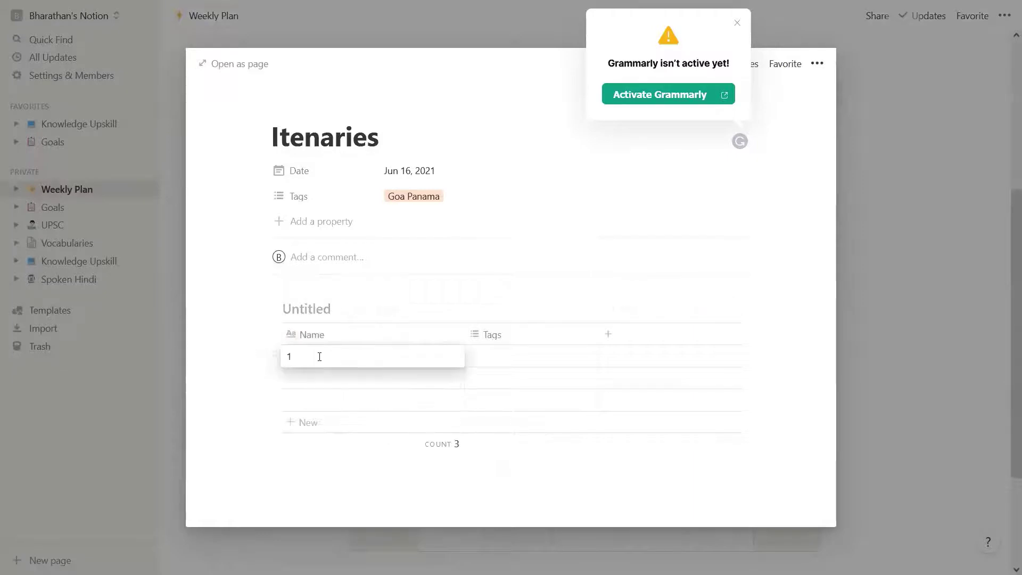
pyautogui.press('Tab')
pyautogui.press('Tab')
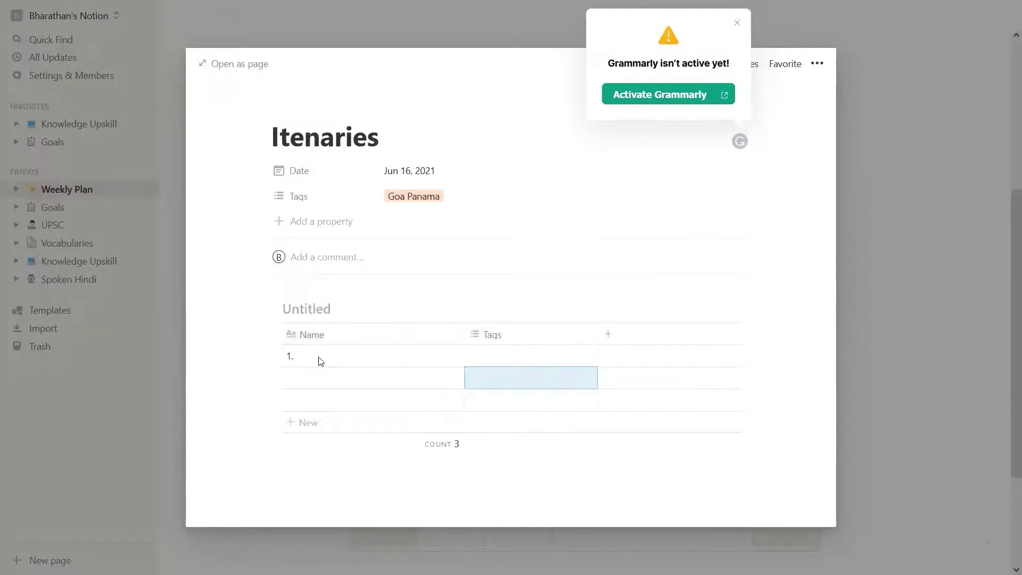
pyautogui.click(301, 380)
pyautogui.write('2.')
pyautogui.press('Return')
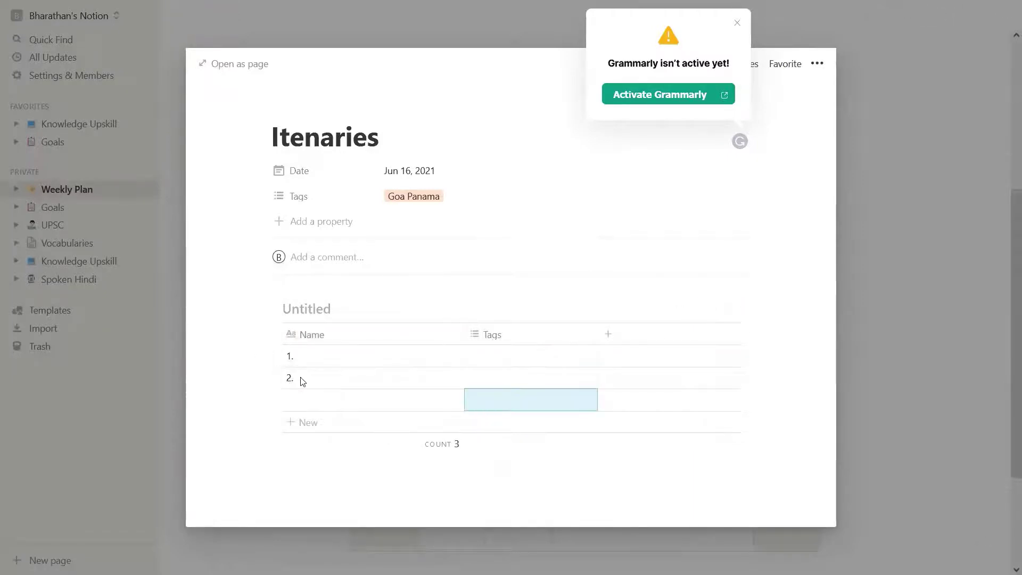
pyautogui.click(284, 395)
pyautogui.write('3.')
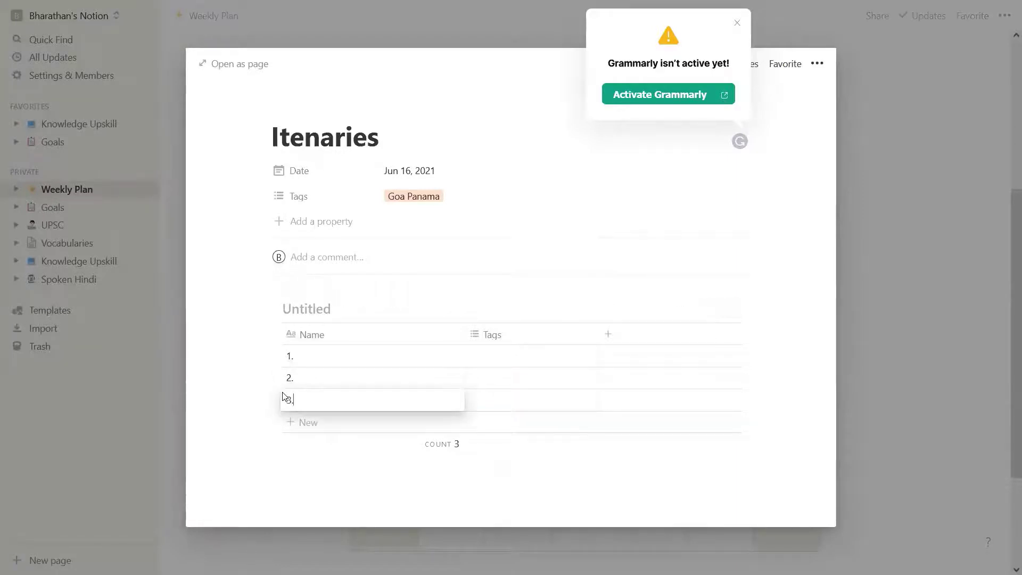
pyautogui.press('Escape')
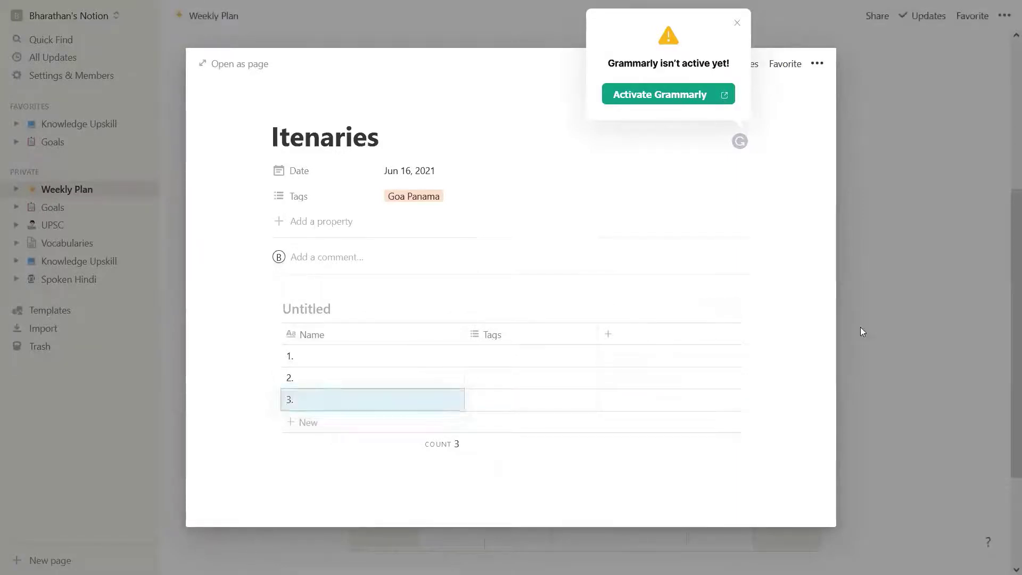
pyautogui.click(860, 327)
# Review the Weekly Plan calendar and look through the block types that can be added below it, without inserting any
pyautogui.scroll(4, 850, 235)
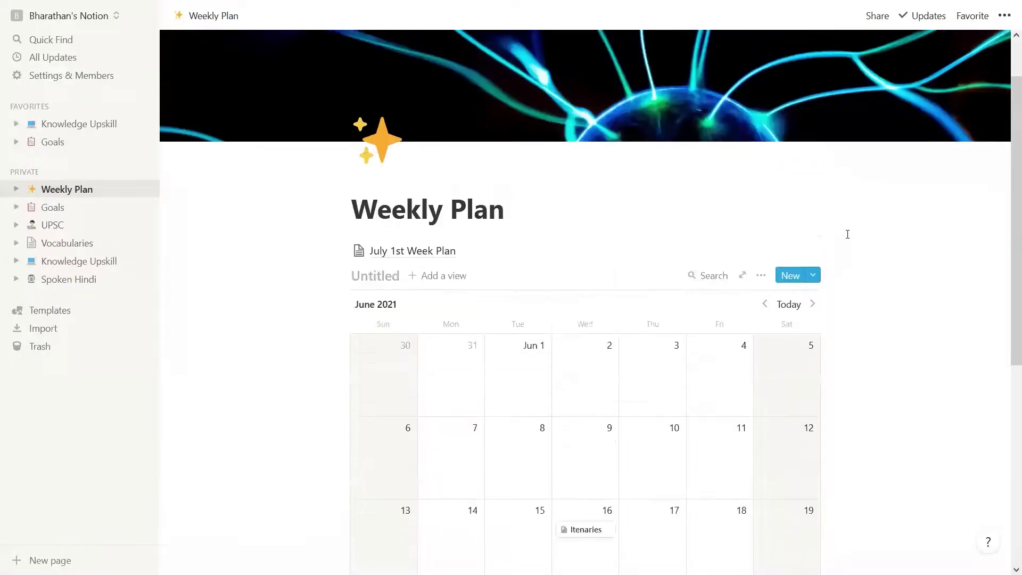
pyautogui.scroll(-4, 848, 234)
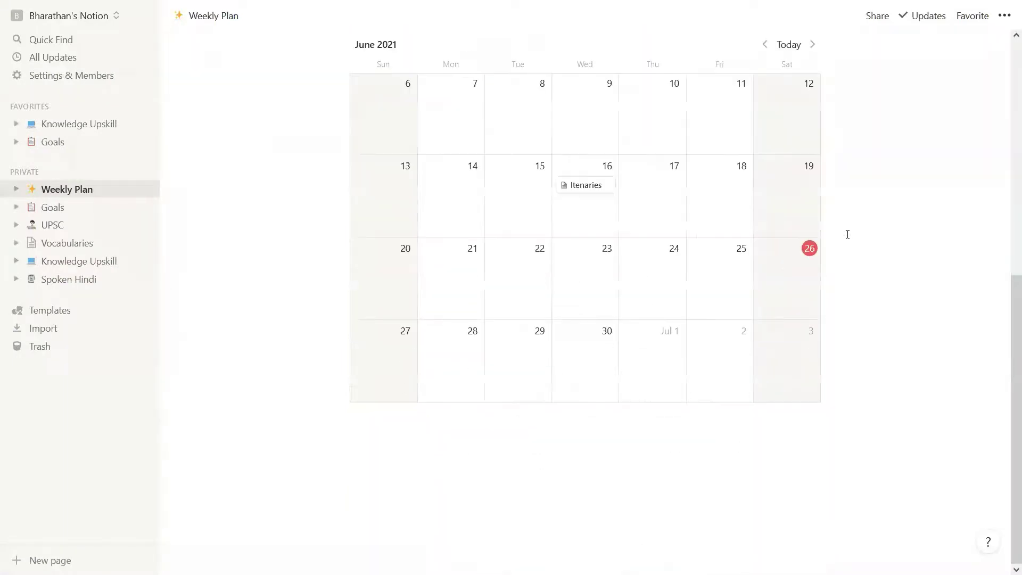
pyautogui.scroll(3, 605, 343)
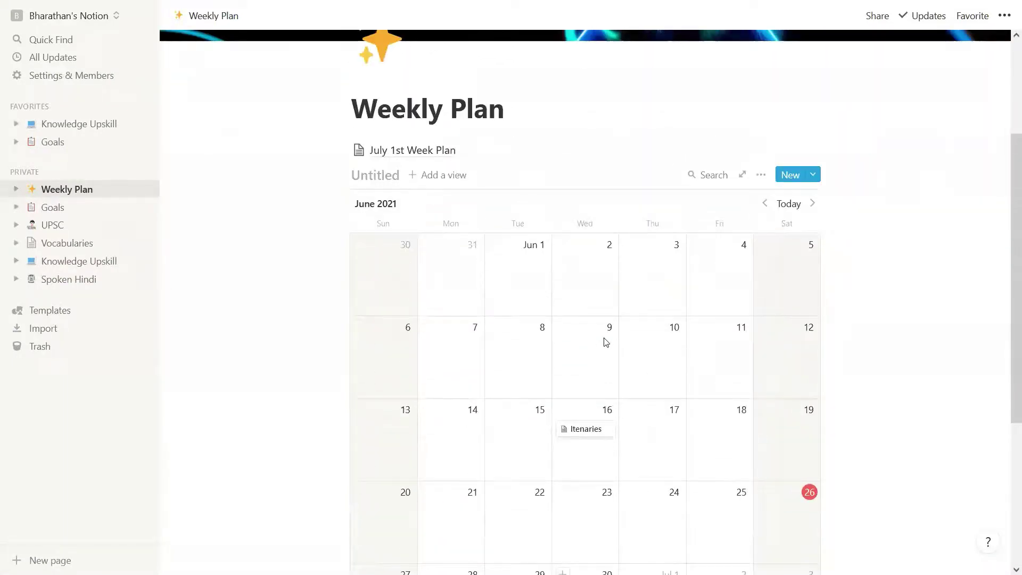
pyautogui.scroll(-3, 606, 342)
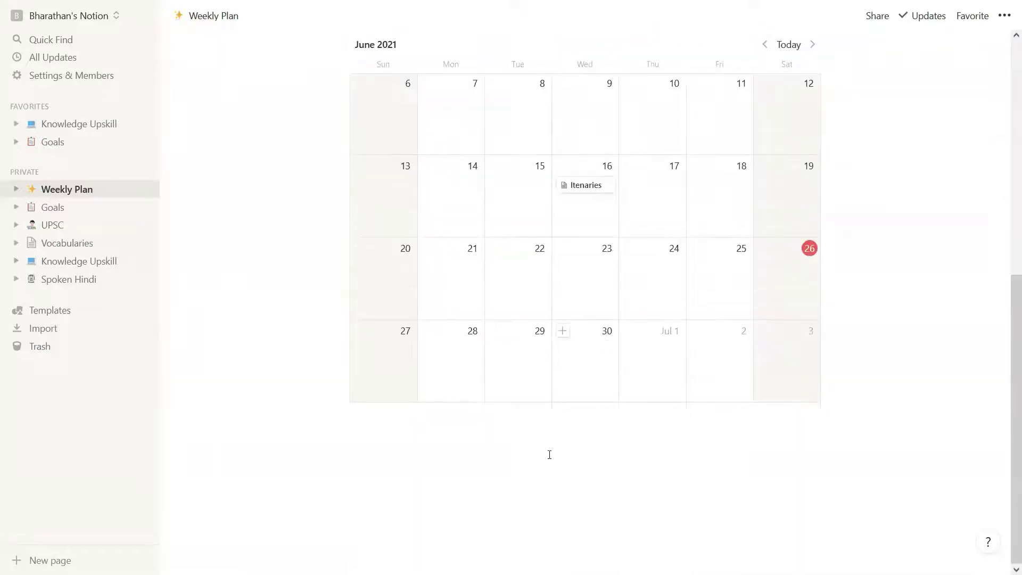
pyautogui.click(436, 431)
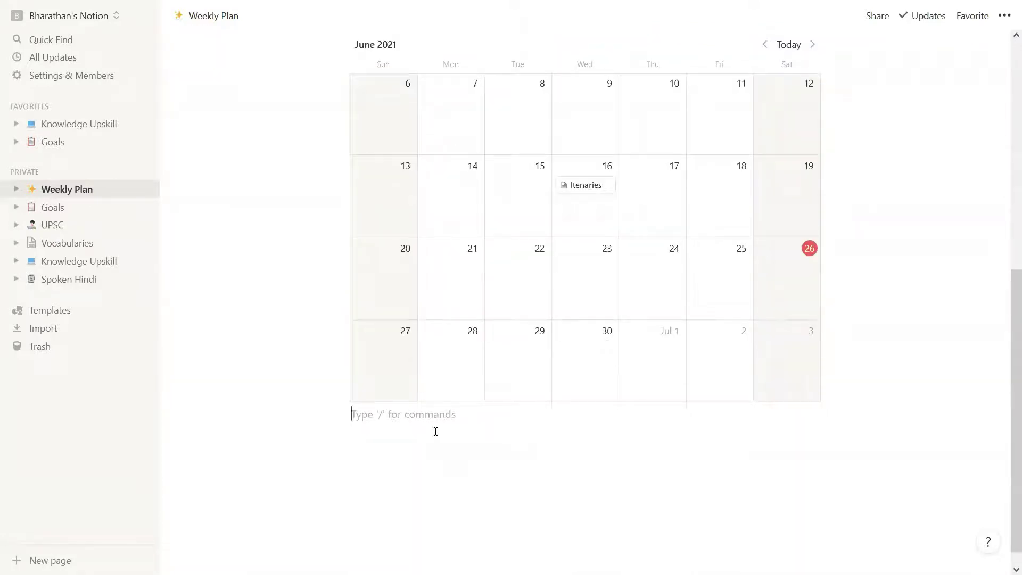
pyautogui.write('/')
pyautogui.scroll(-4, 463, 265)
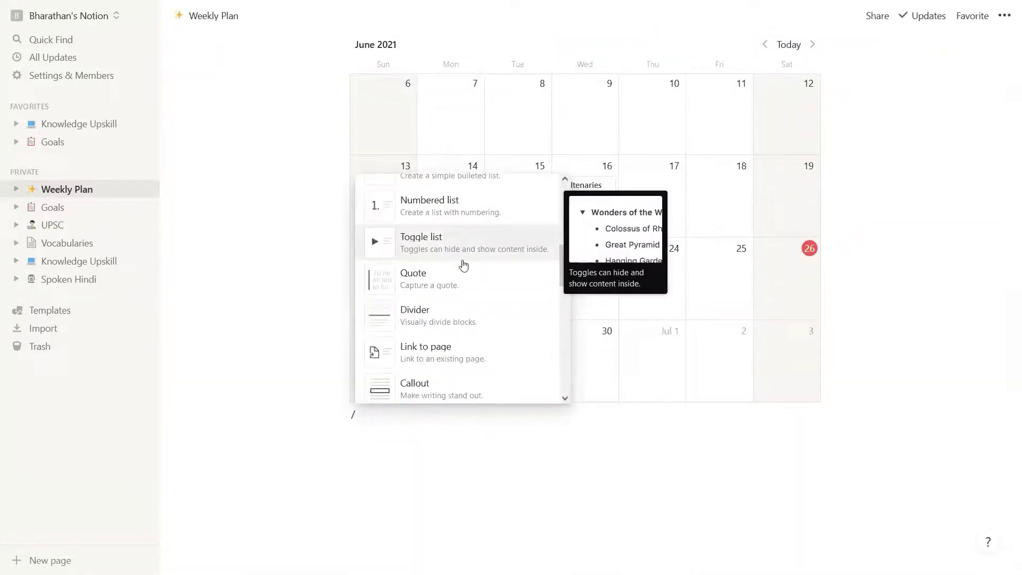
pyautogui.scroll(-8, 464, 265)
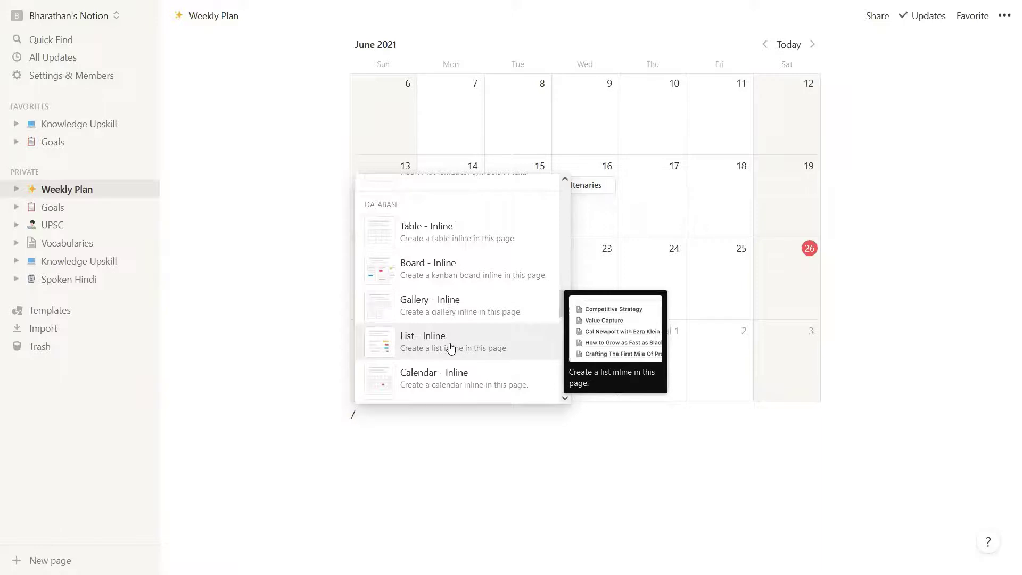
pyautogui.click(387, 412)
pyautogui.press('BackSpace')
pyautogui.scroll(8, 385, 373)
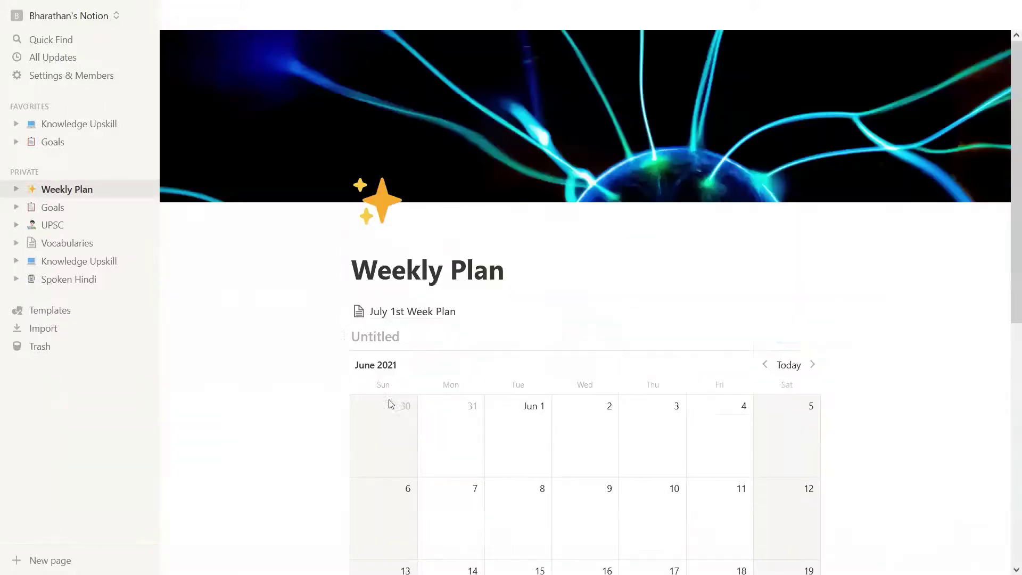
# Open the Goals page and examine the settings of its Name, Lesson Date and Status properties and the status options for Swimming
pyautogui.click(56, 207)
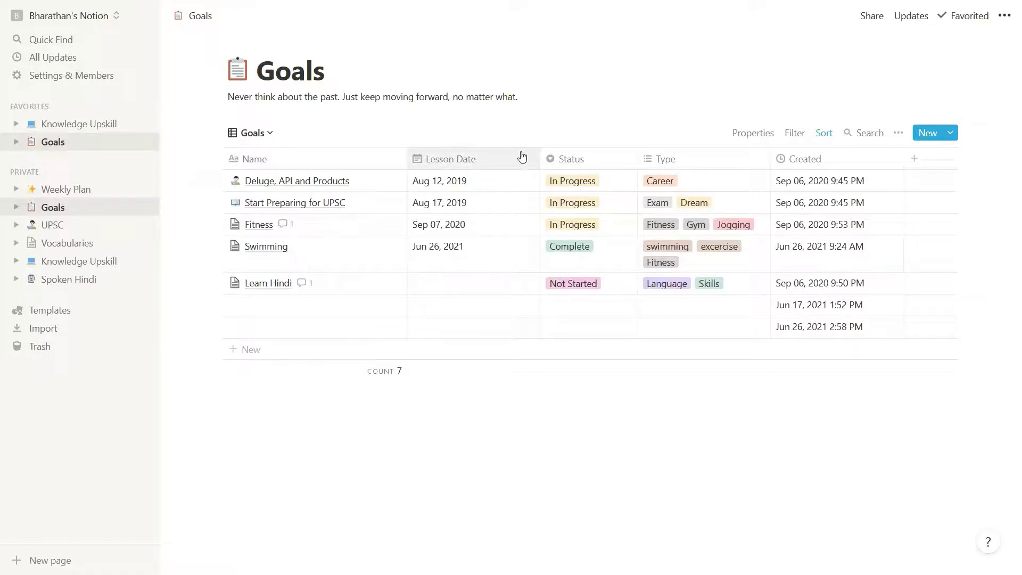
pyautogui.click(356, 158)
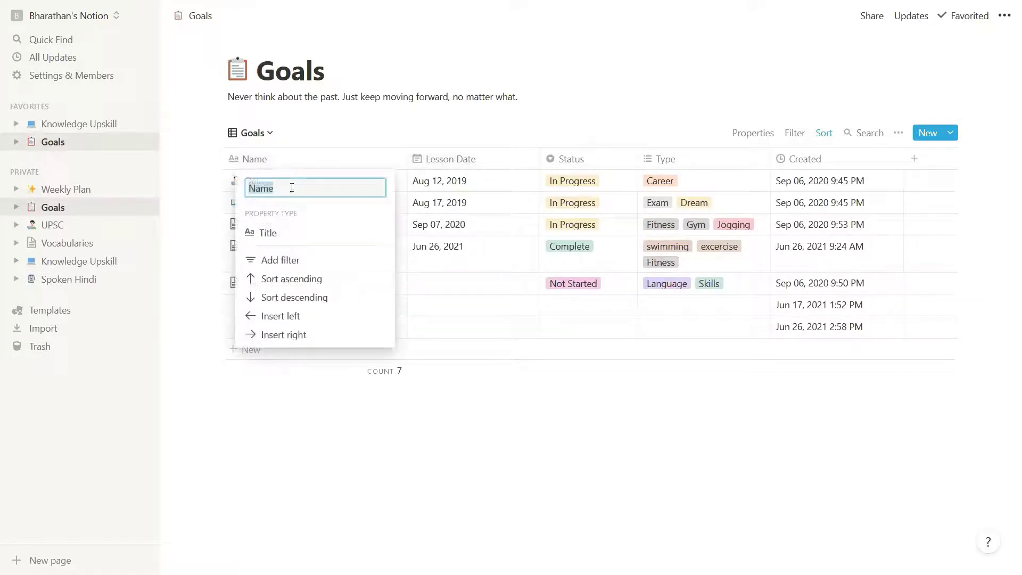
pyautogui.click(302, 185)
pyautogui.click(482, 102)
pyautogui.click(465, 162)
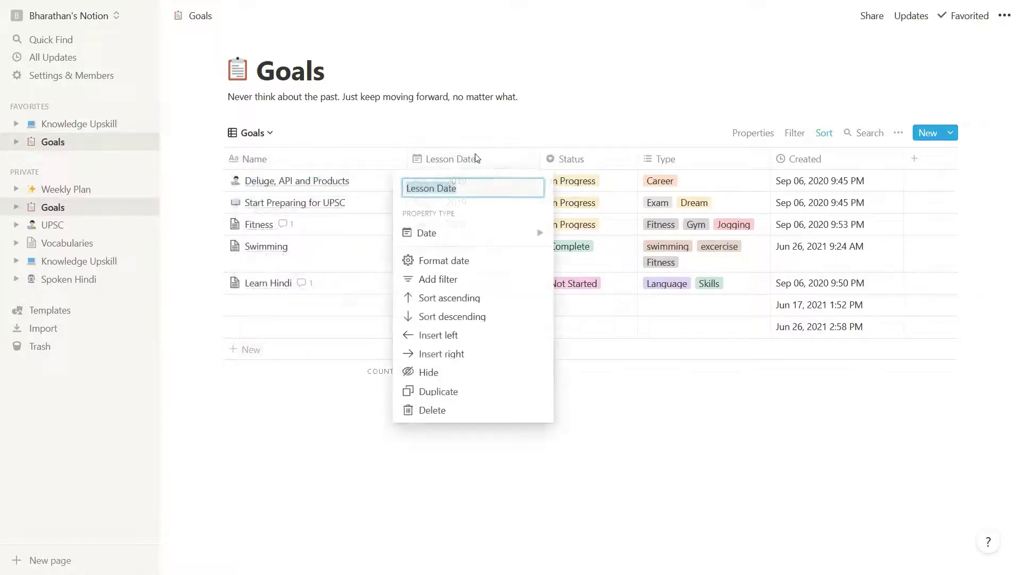
pyautogui.click(602, 117)
pyautogui.click(596, 160)
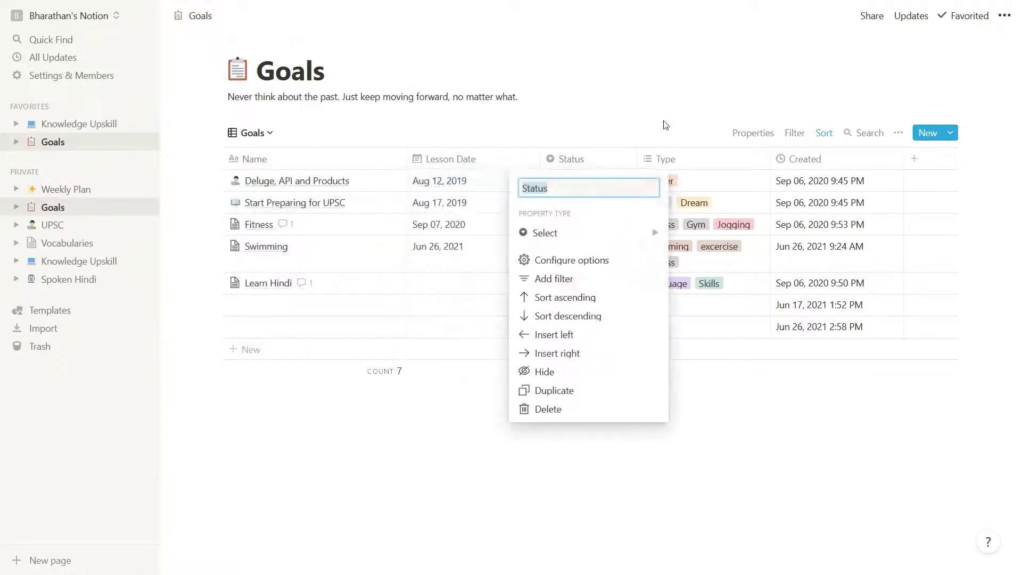
pyautogui.click(664, 126)
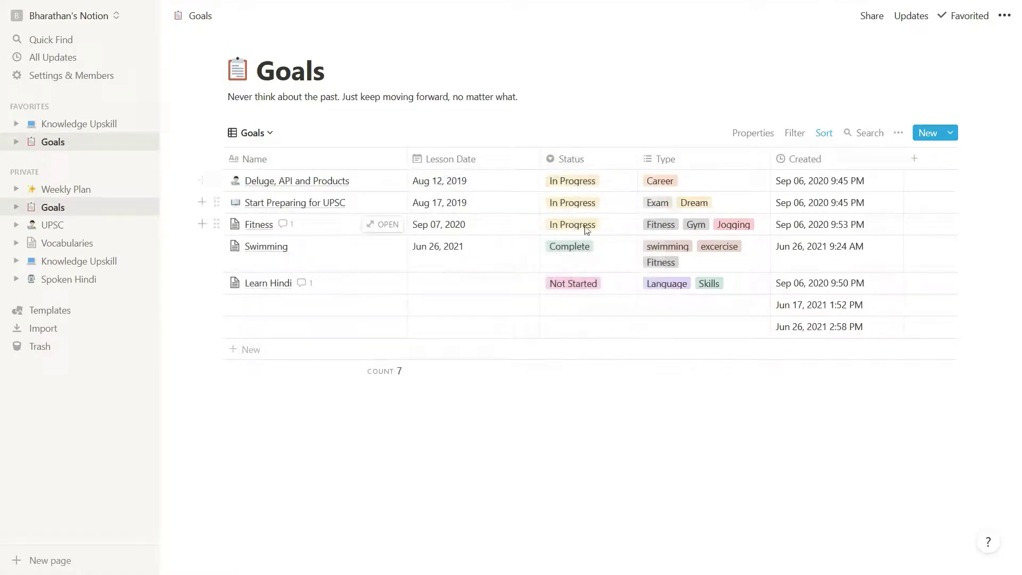
pyautogui.click(588, 246)
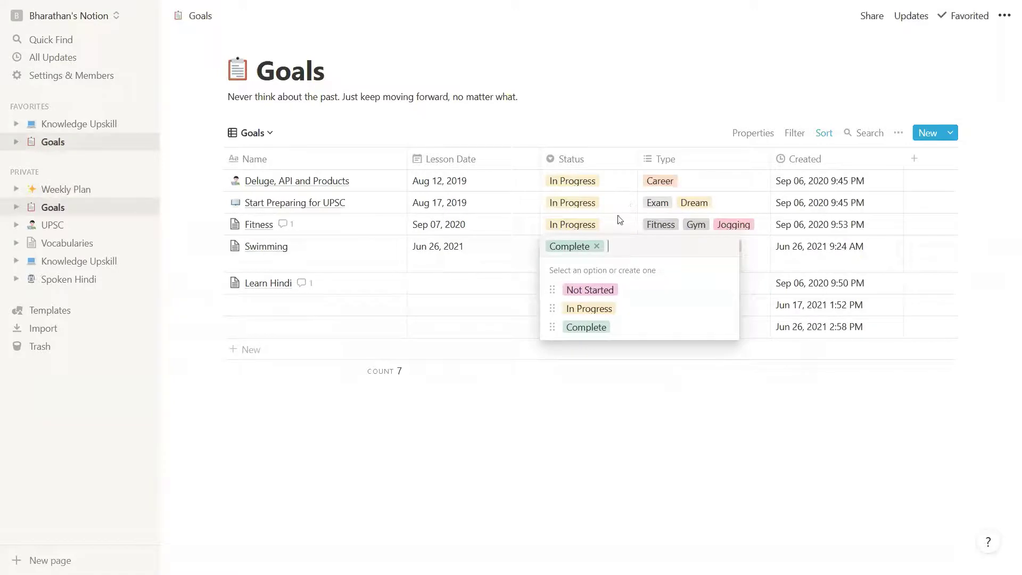
pyautogui.click(660, 379)
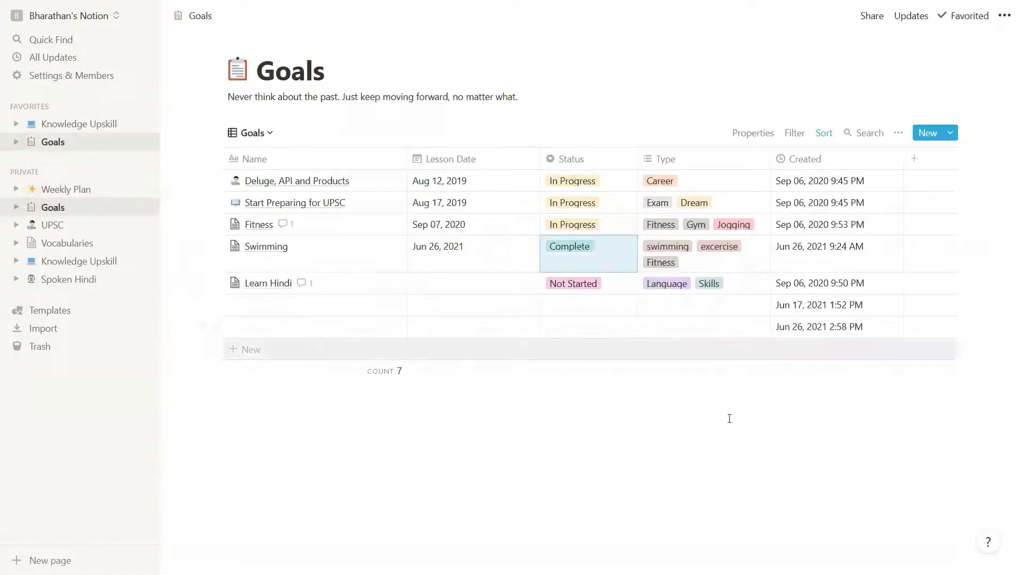
# Create the status option "On Hold" and assign it to the "Deluge, API and Products" goal
pyautogui.click(608, 163)
pyautogui.click(604, 160)
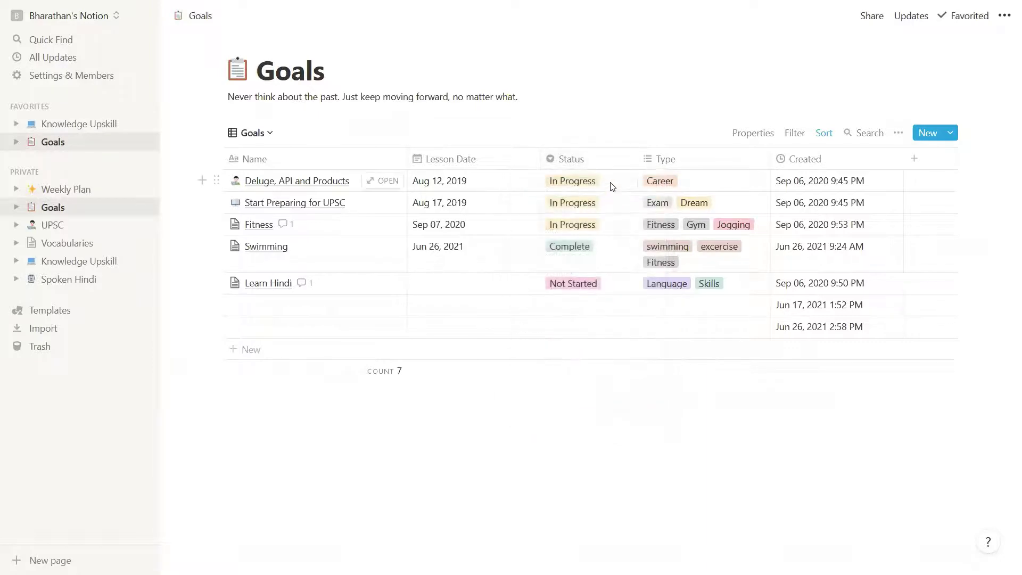
pyautogui.click(612, 182)
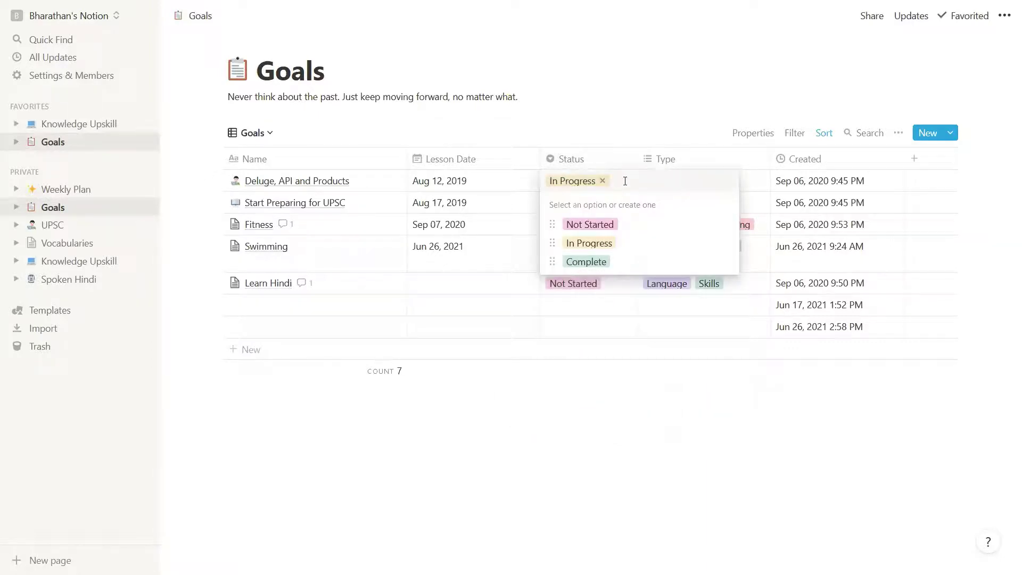
pyautogui.write('On Hold')
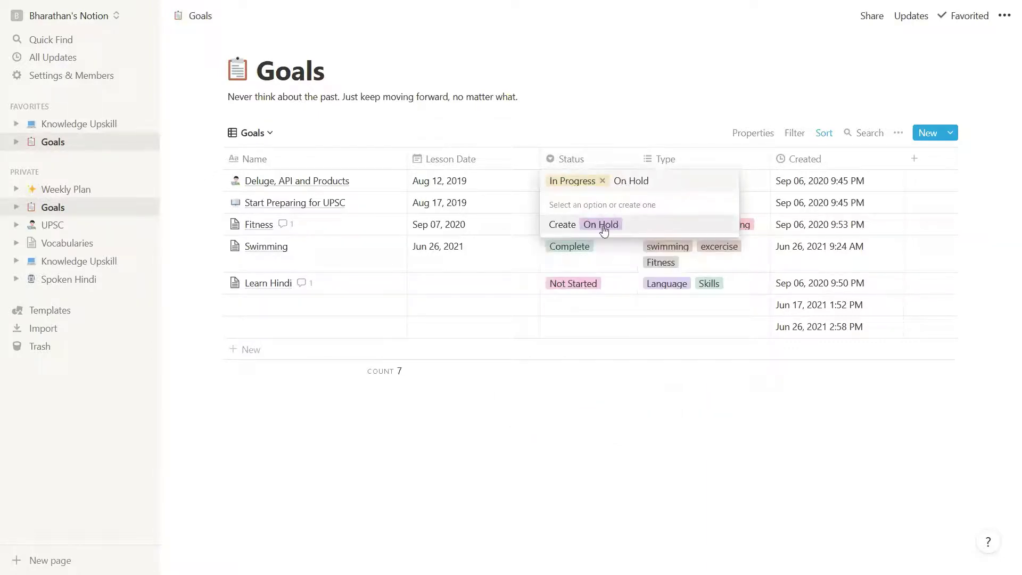
pyautogui.click(605, 229)
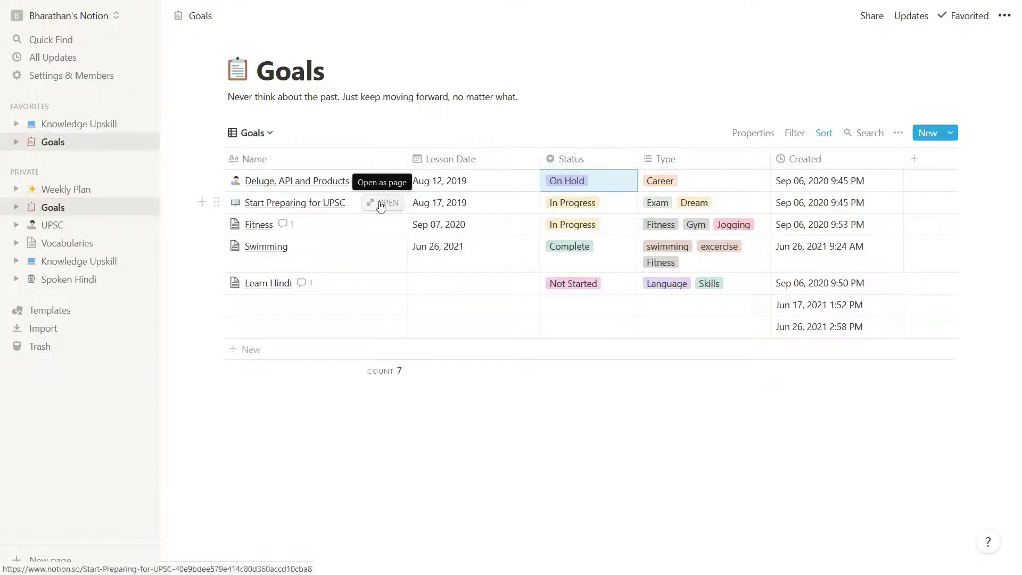
# Open the "Start Preparing for UPSC" entry, look through its properties and template choices, and close it
pyautogui.click(380, 206)
pyautogui.scroll(-3, 595, 387)
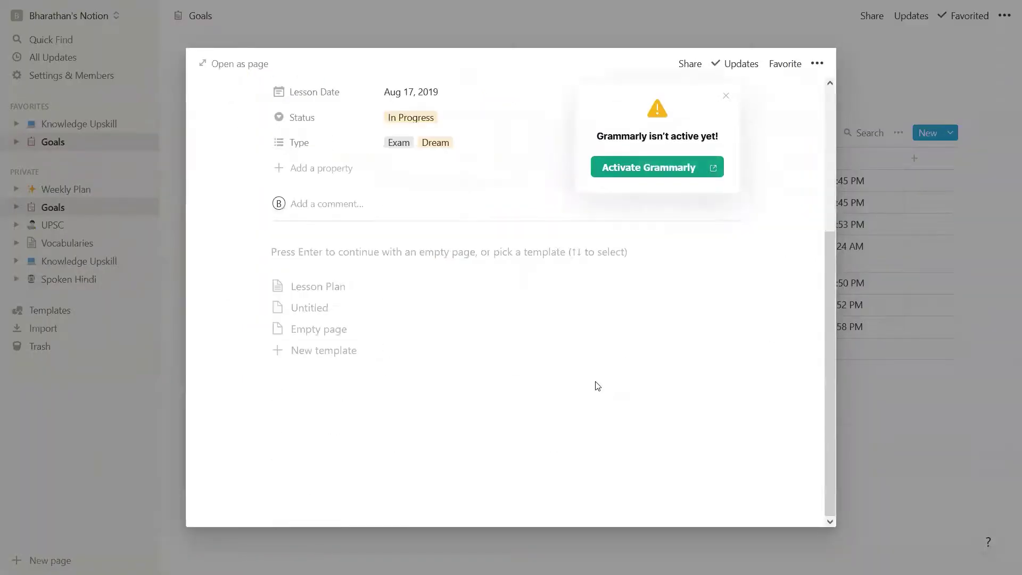
pyautogui.scroll(2, 416, 369)
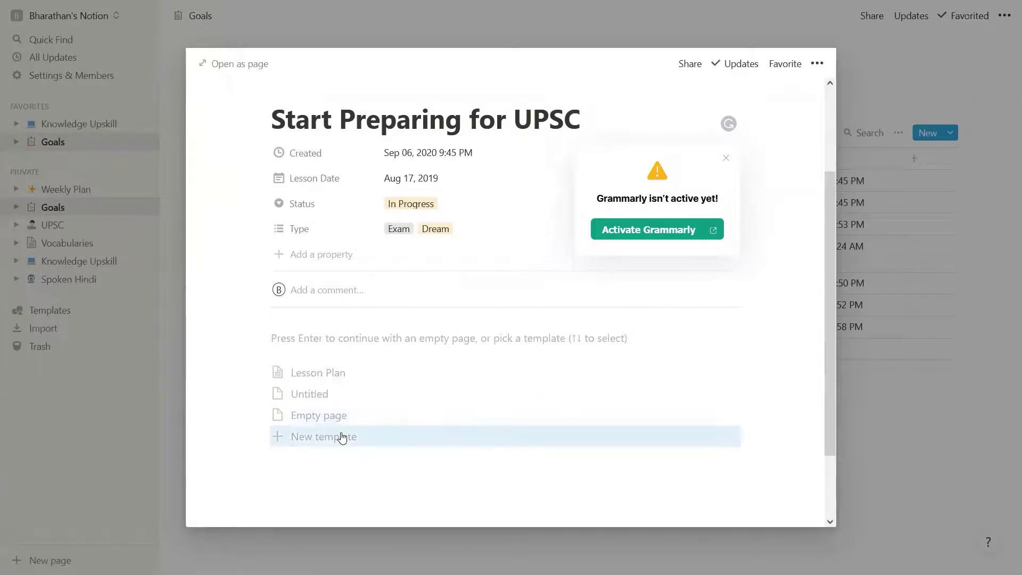
pyautogui.click(726, 158)
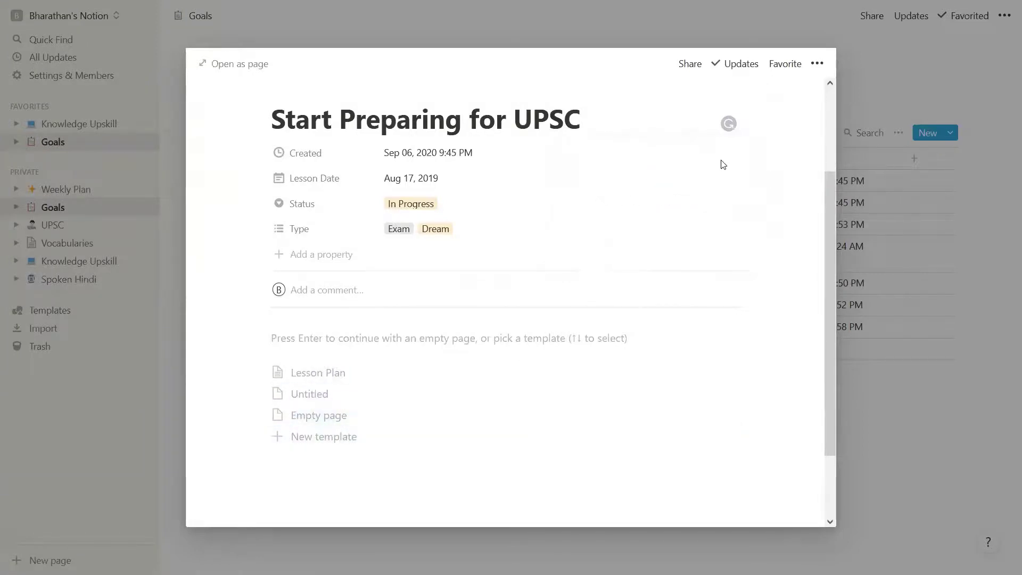
pyautogui.click(529, 367)
pyautogui.scroll(-5, 798, 325)
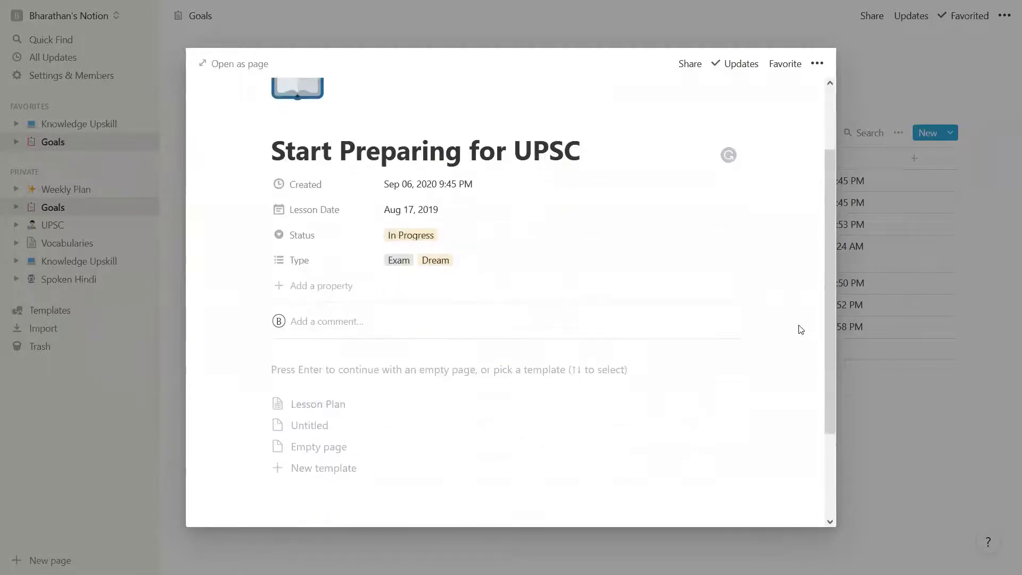
pyautogui.click(916, 243)
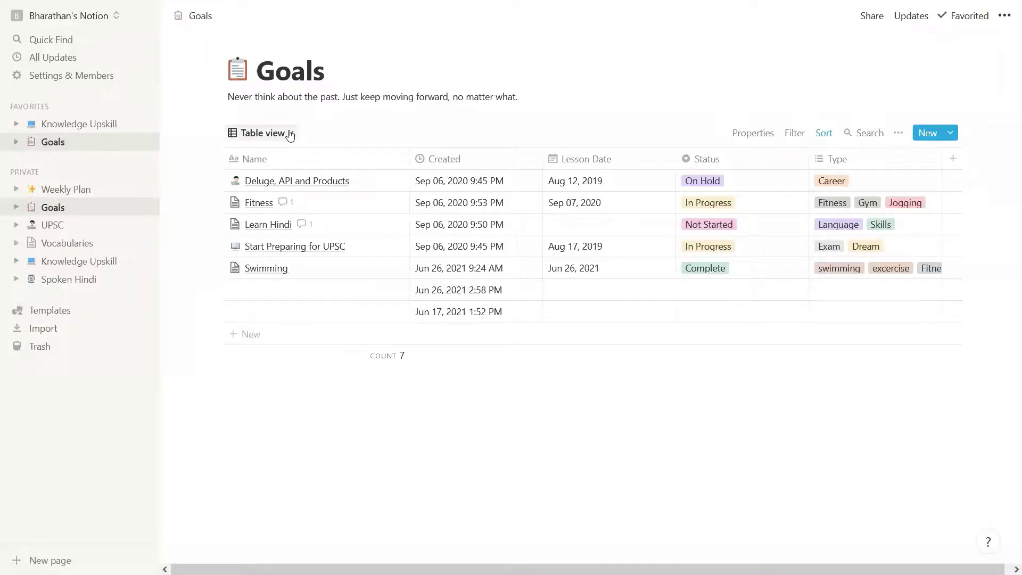
# Show the goals in the Timeline view, and add a new Calendar view to the Goals database
pyautogui.click(290, 134)
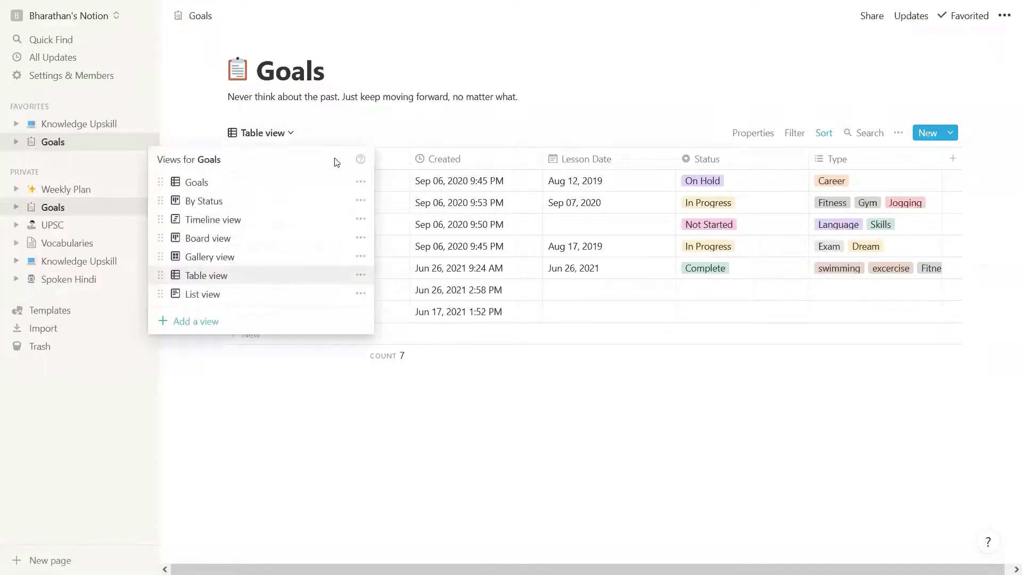
pyautogui.click(251, 227)
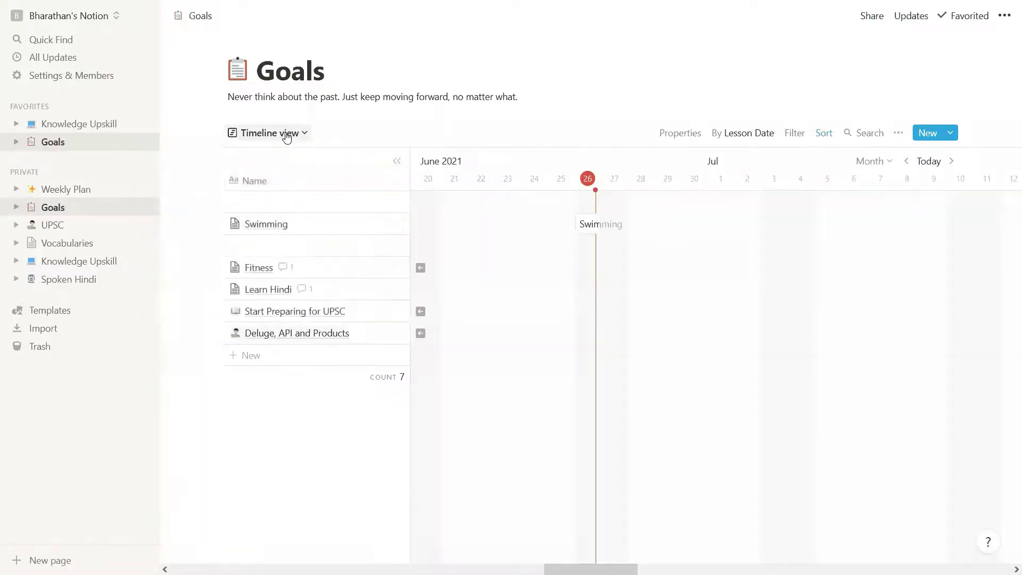
pyautogui.click(291, 133)
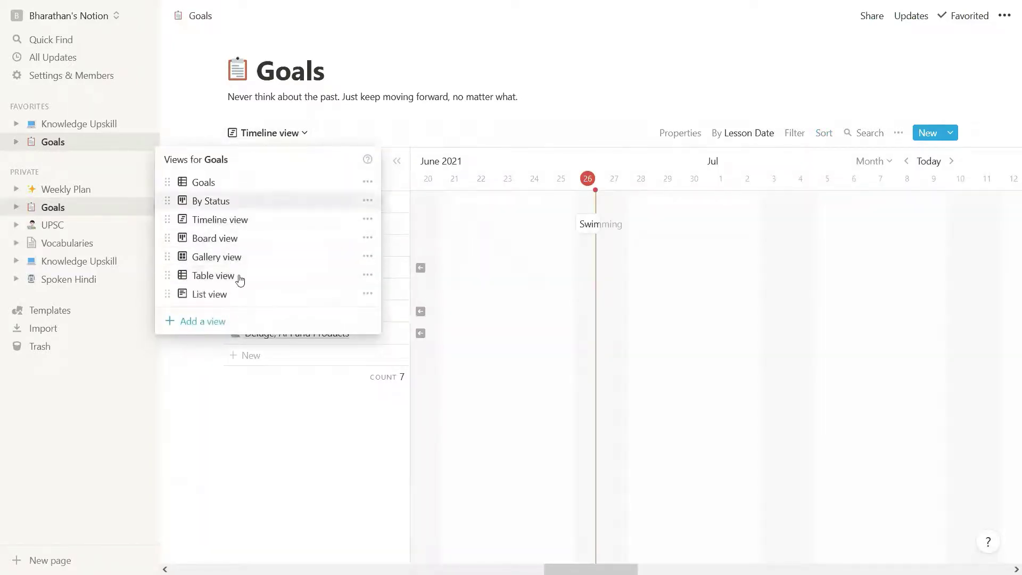
pyautogui.click(220, 321)
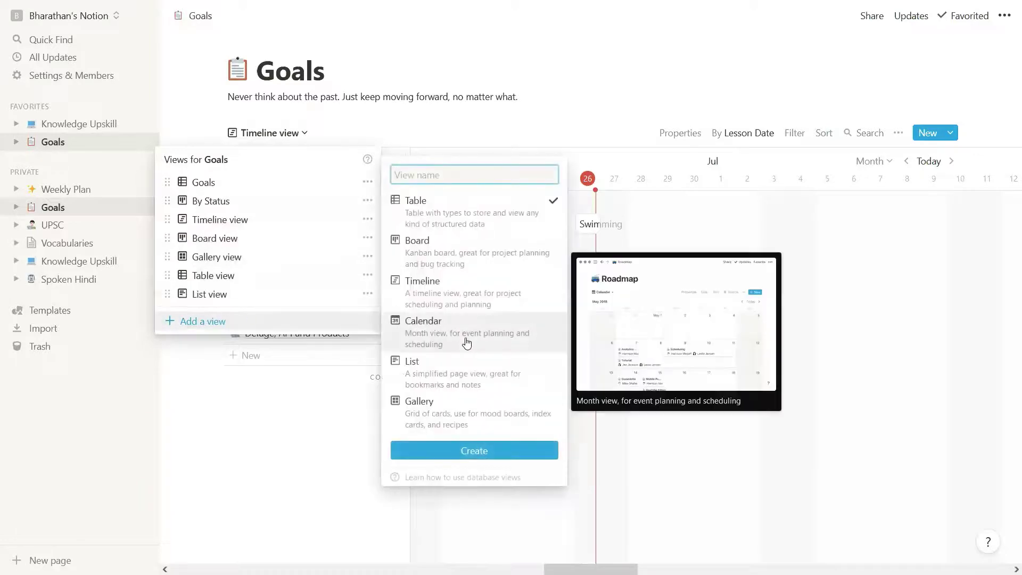
pyautogui.click(452, 323)
pyautogui.click(482, 453)
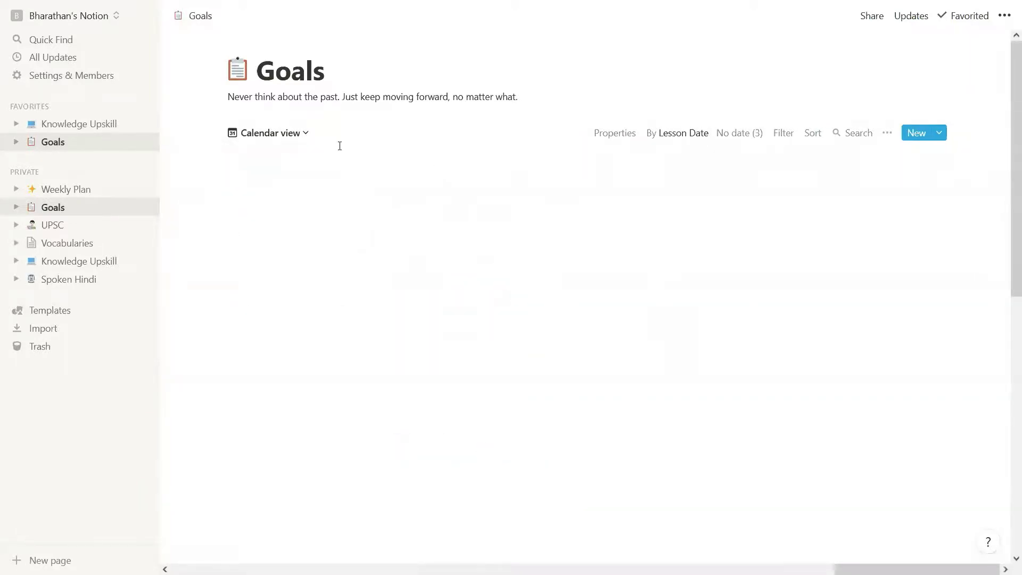
# Look over the list of views for Goals and switch the database to the Table view
pyautogui.click(298, 135)
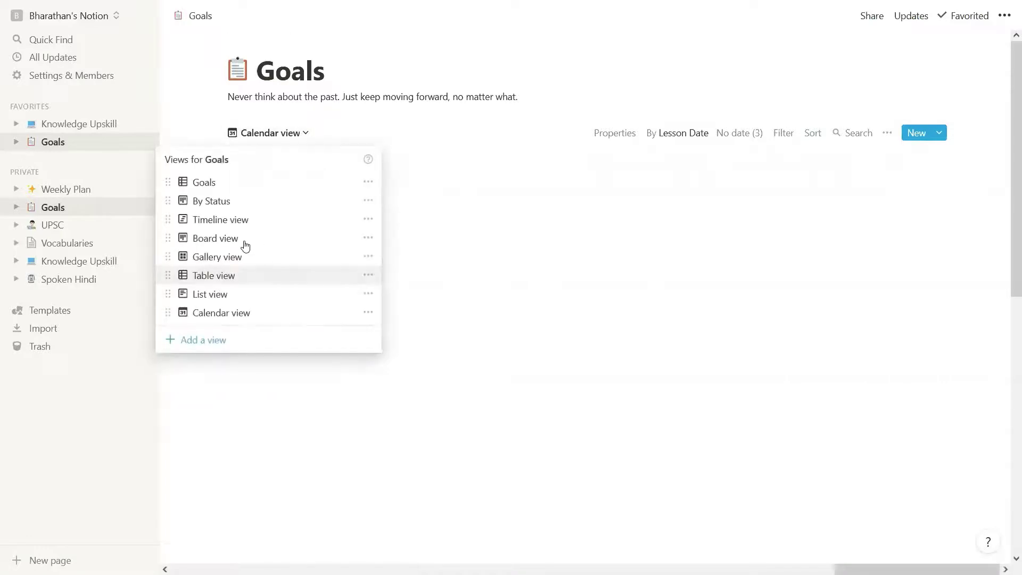
pyautogui.click(101, 221)
pyautogui.click(85, 222)
pyautogui.click(87, 209)
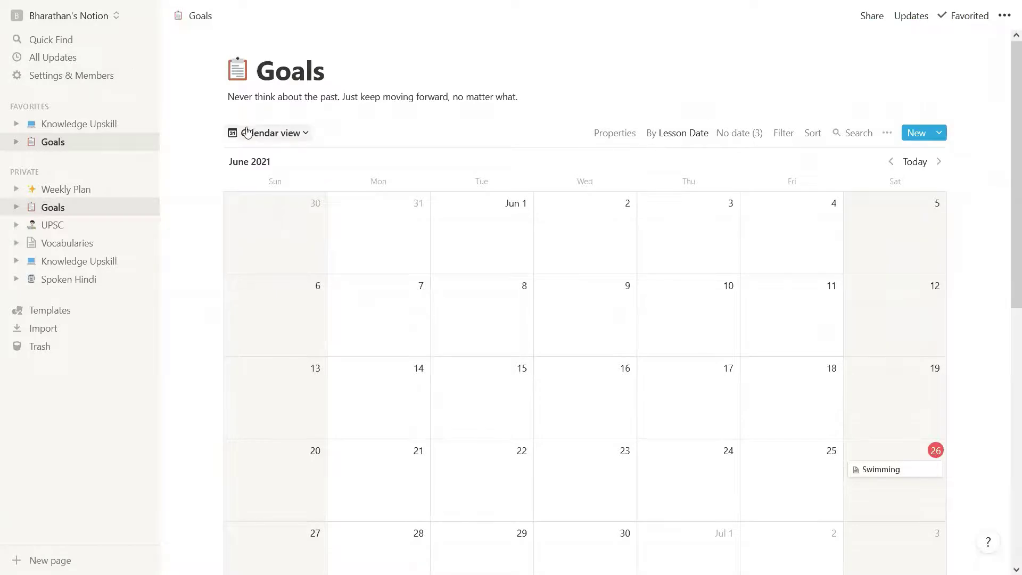
pyautogui.click(259, 133)
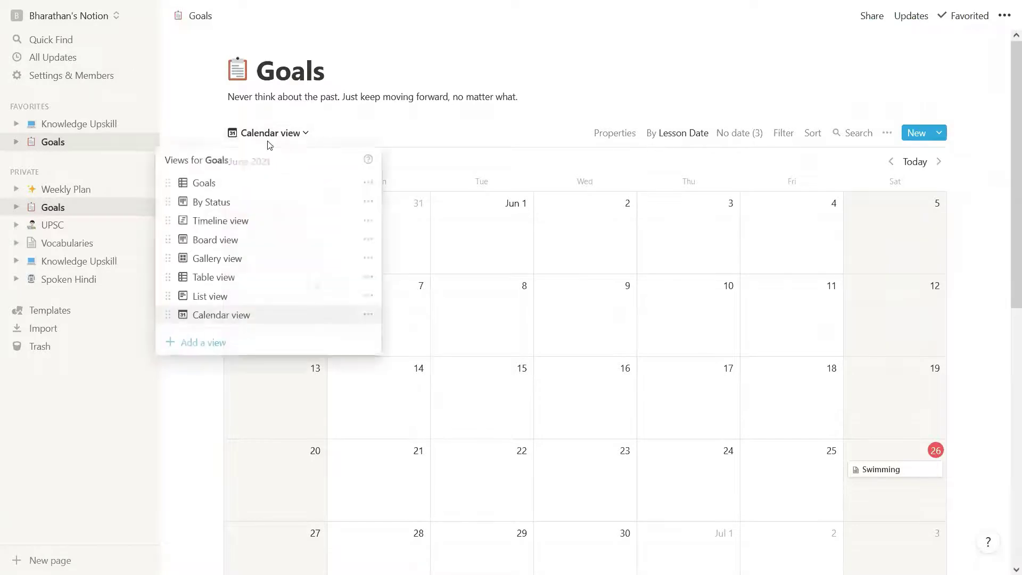
pyautogui.click(225, 276)
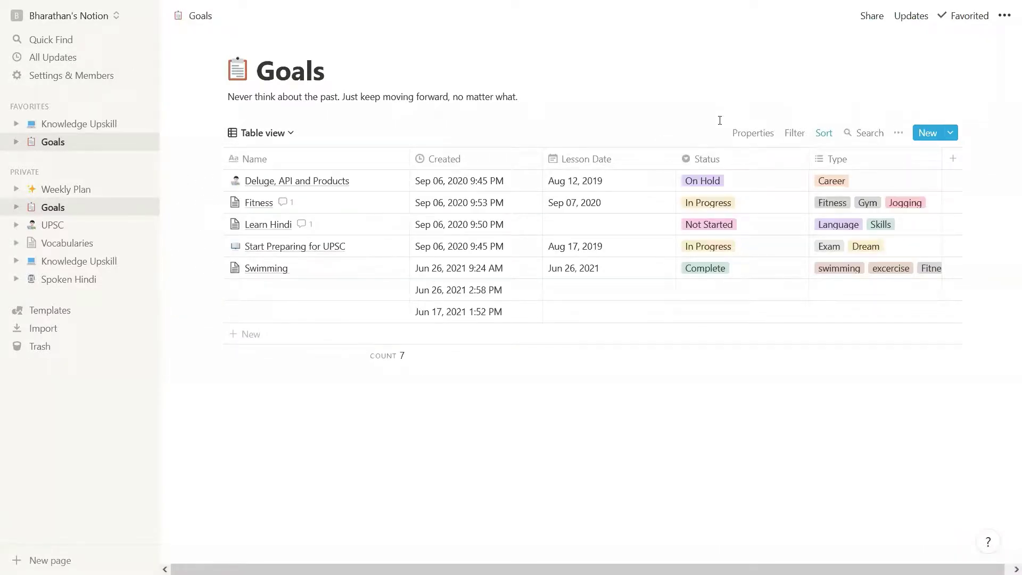
# Add a Name Contains filter to the Table view, try it with "Fi", and clear the filter value
pyautogui.click(796, 134)
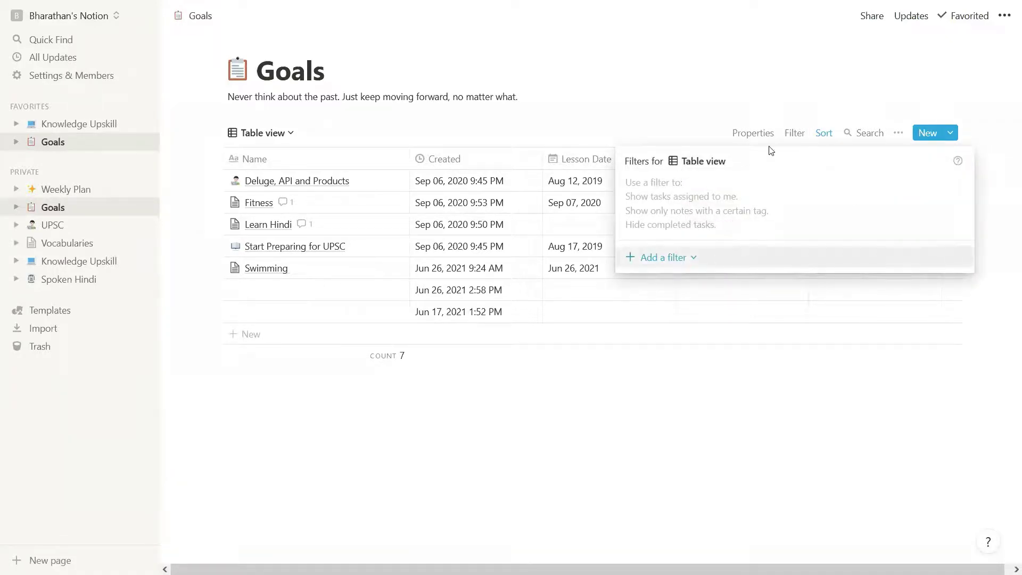
pyautogui.click(675, 257)
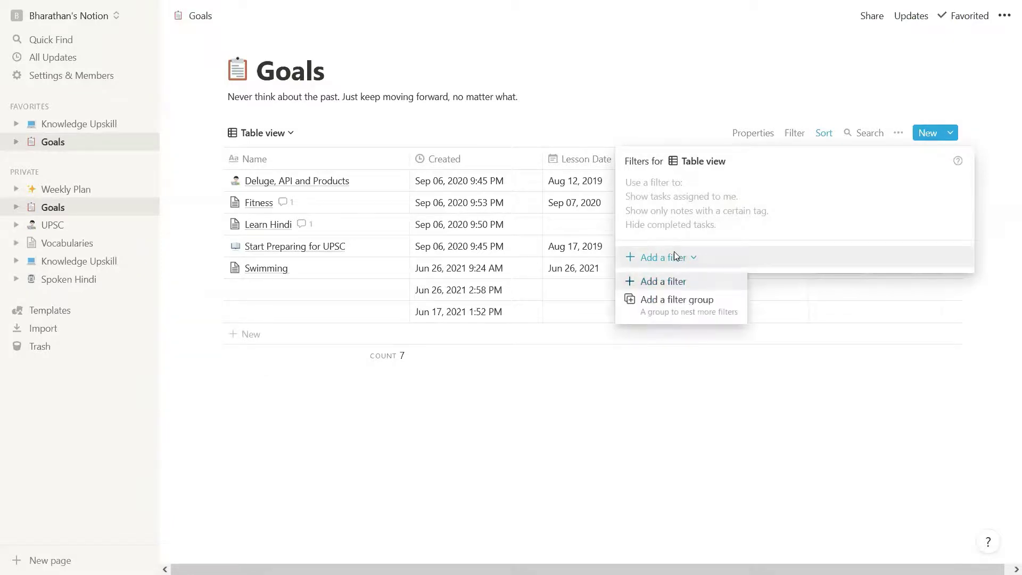
pyautogui.click(679, 281)
pyautogui.click(732, 196)
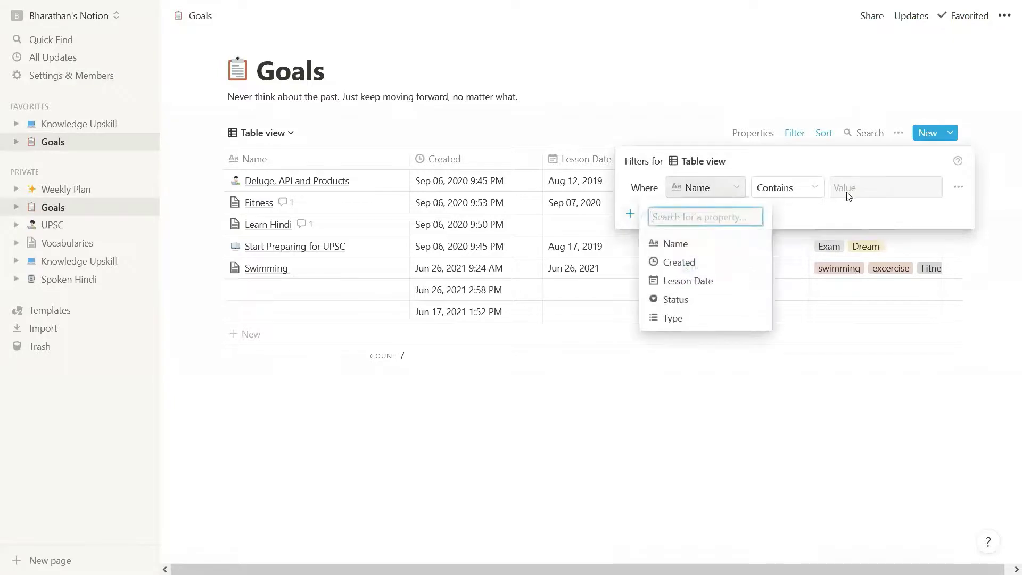
pyautogui.click(858, 192)
pyautogui.click(860, 188)
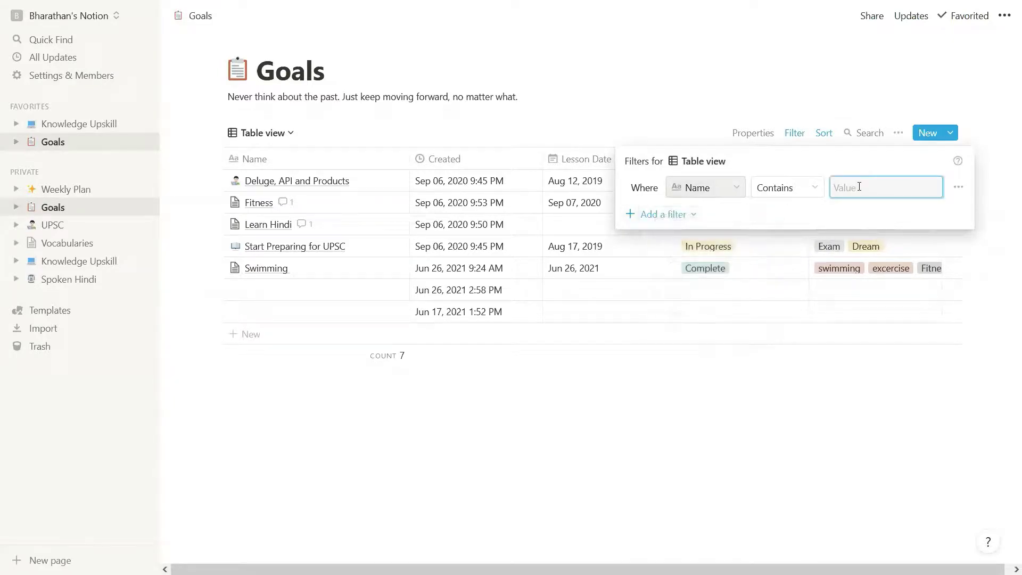
pyautogui.write('Fi')
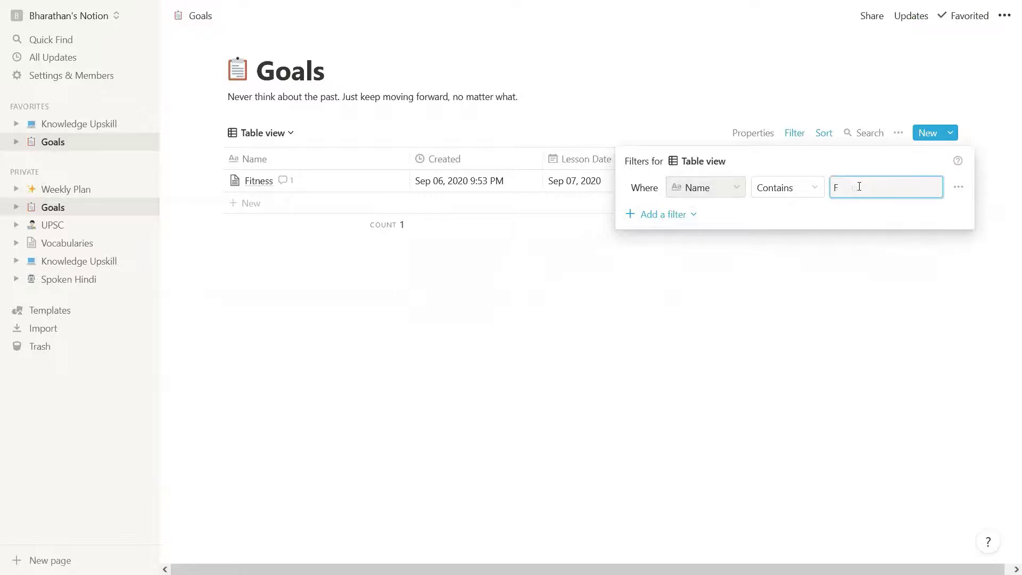
pyautogui.press('BackSpace')
pyautogui.click(771, 102)
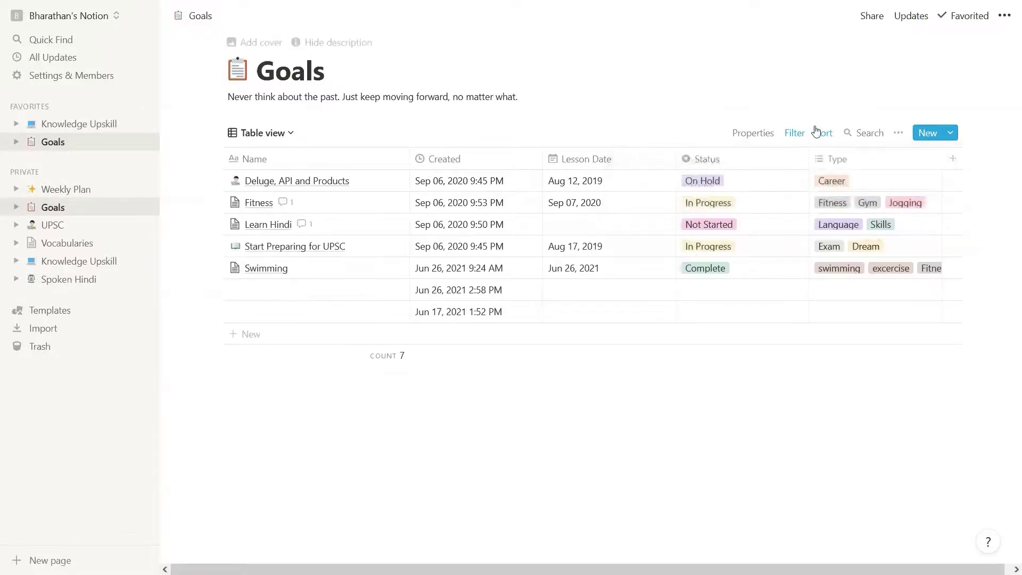
# Examine the Table view's sort settings, including the available properties and the ascending and descending orders, without changing them
pyautogui.click(825, 136)
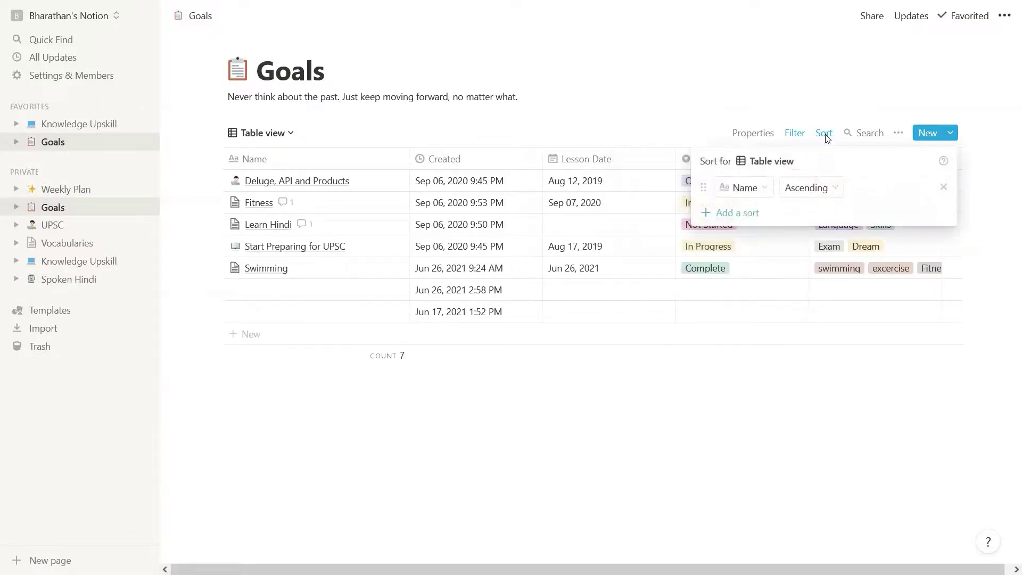
pyautogui.click(804, 187)
pyautogui.click(748, 192)
pyautogui.click(747, 194)
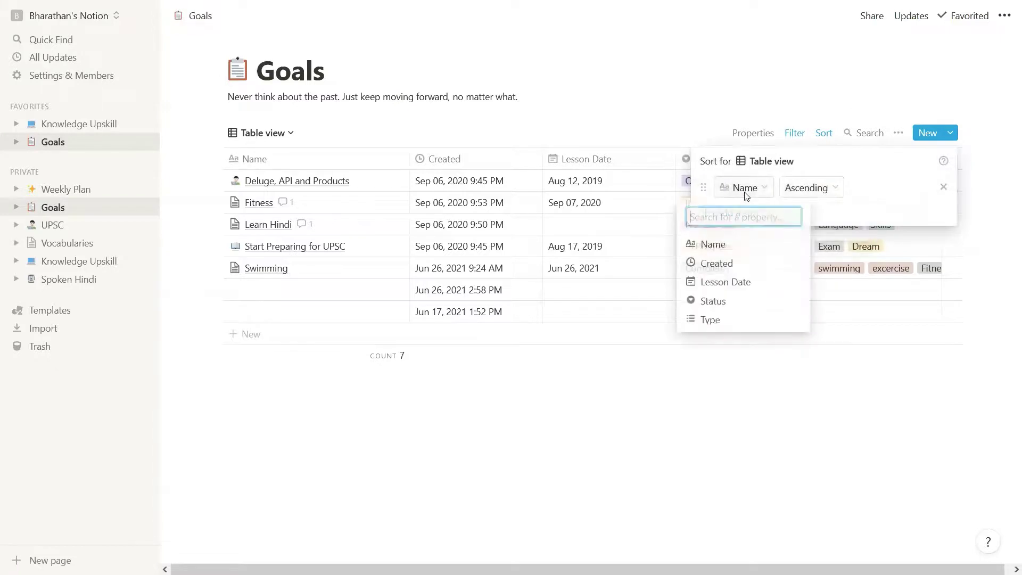
pyautogui.click(815, 191)
pyautogui.click(814, 190)
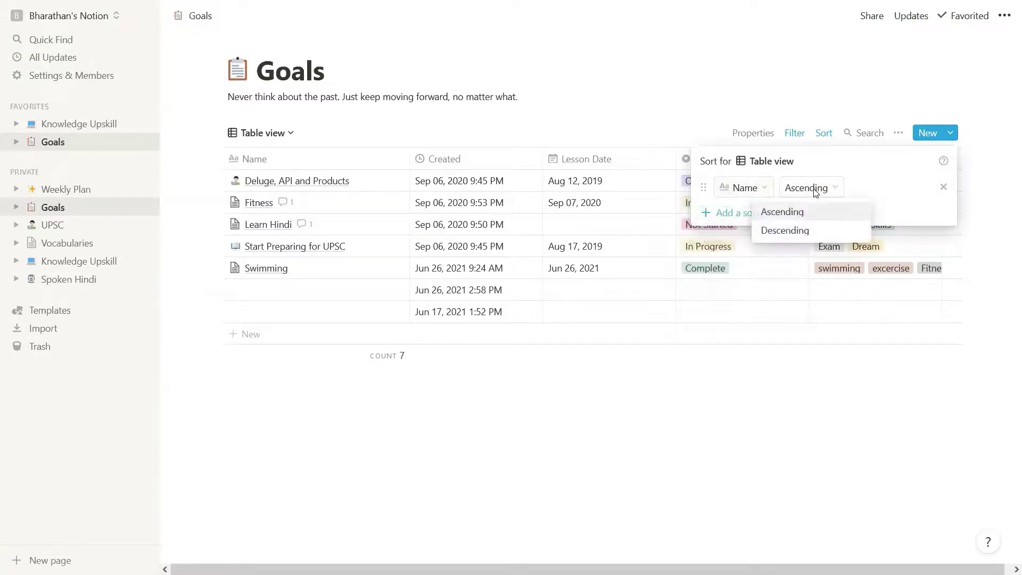
pyautogui.click(908, 196)
pyautogui.click(827, 116)
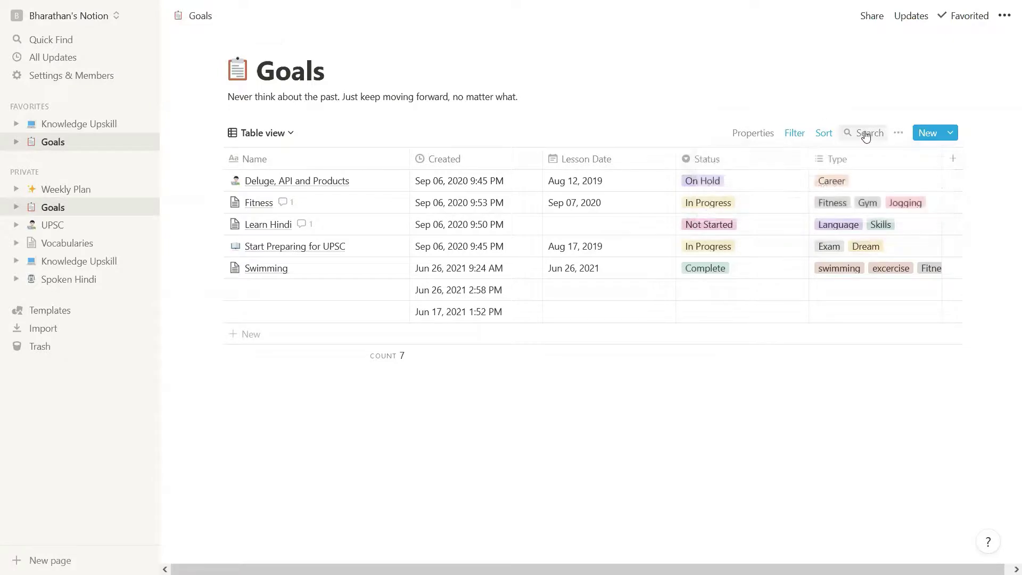
# Search the Goals database for "fitness" and clear the search text
pyautogui.click(865, 133)
pyautogui.write('fitness')
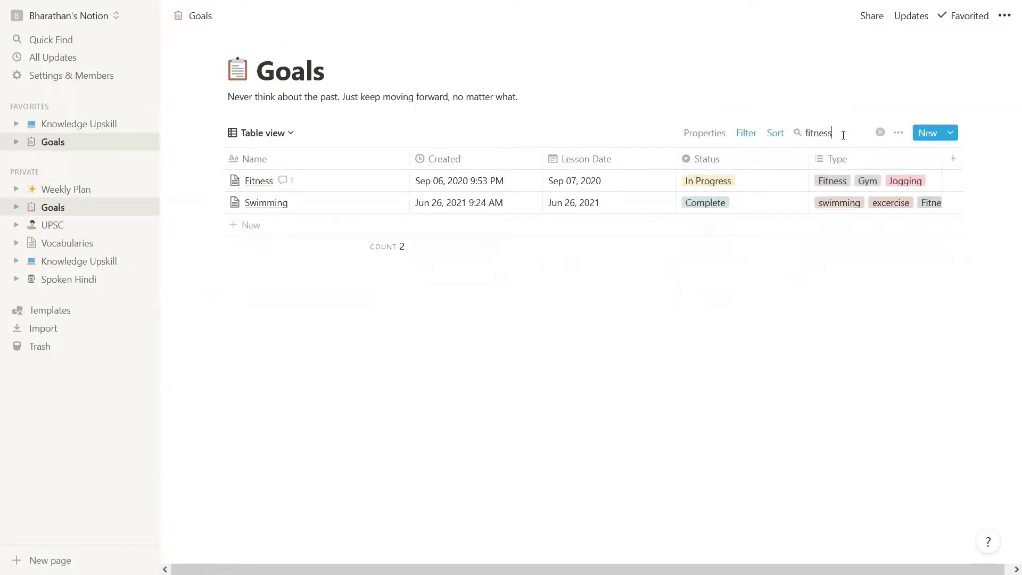
pyautogui.hotkey('ctrl', 'a')
pyautogui.press('BackSpace')
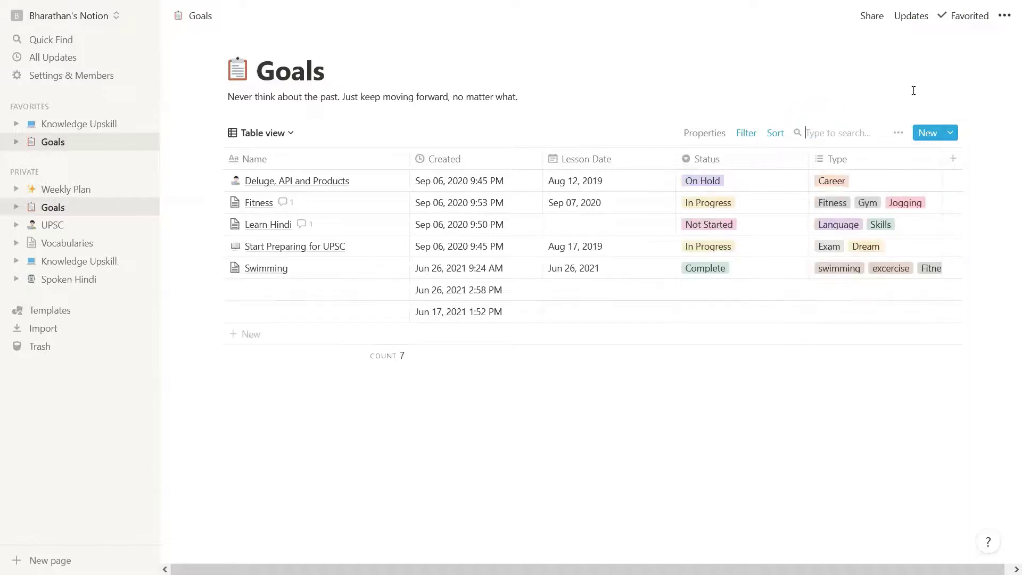
# Look over the Goals database's additional options and its list of page templates, without changing anything
pyautogui.click(902, 133)
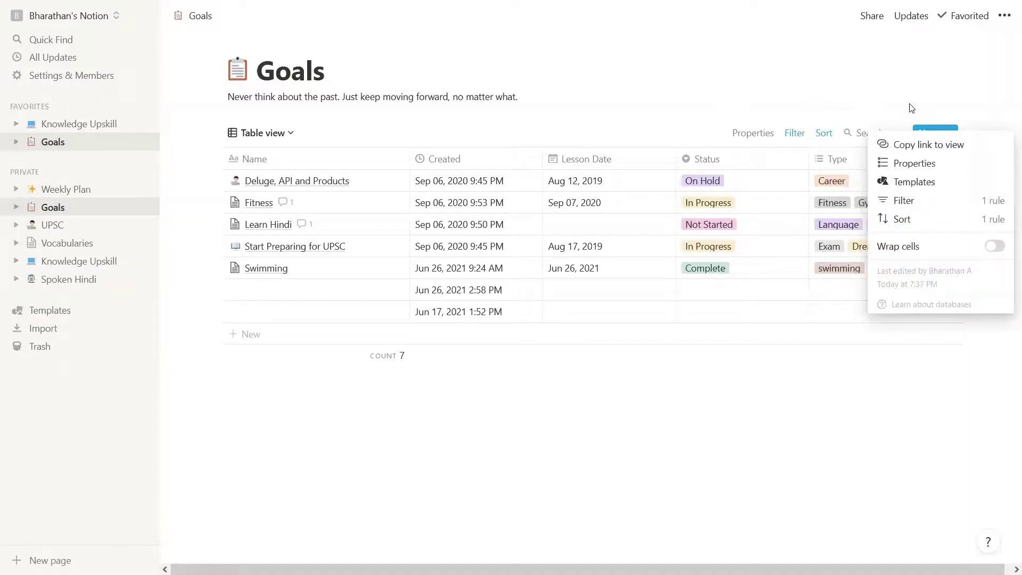
pyautogui.click(912, 108)
pyautogui.click(951, 134)
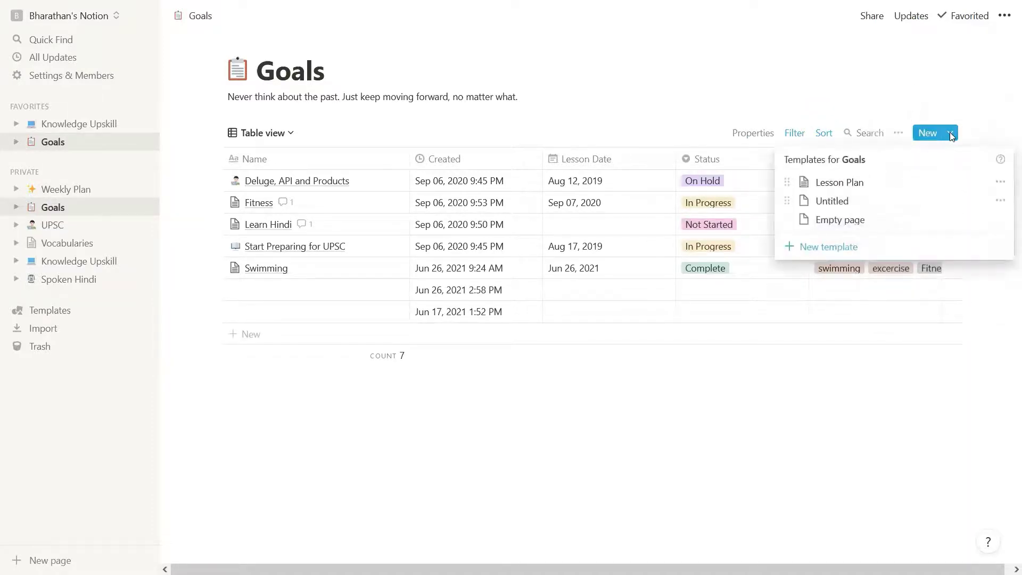
pyautogui.click(773, 489)
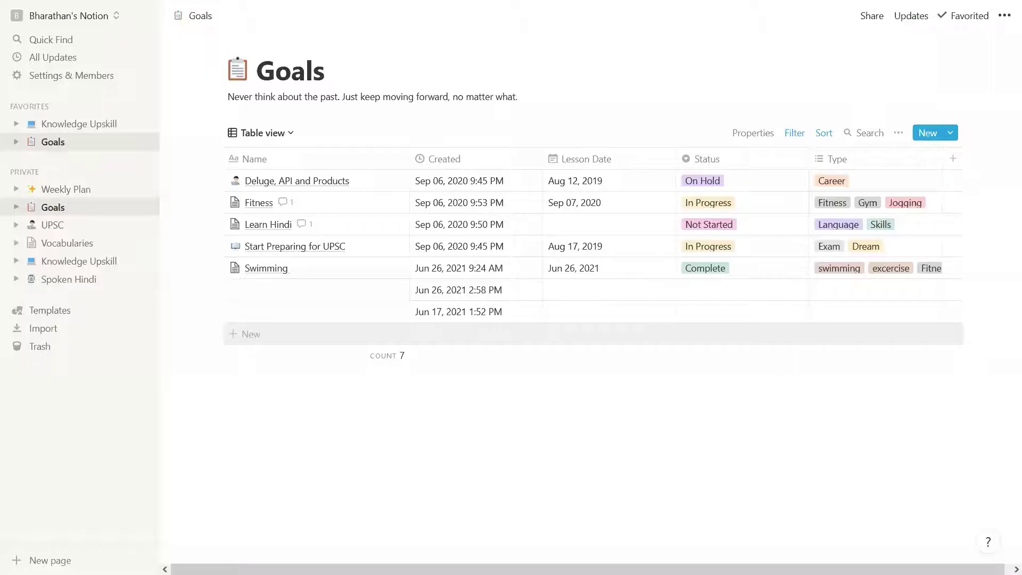
# Open the UPSC page and look over its colour-highlighted subpages arranged in two columns
pyautogui.click(68, 227)
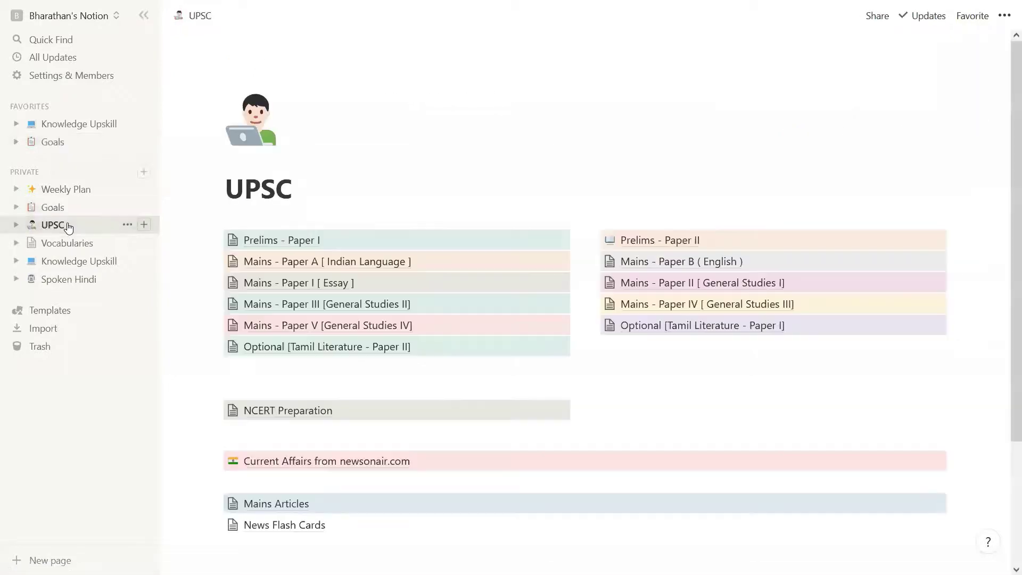
pyautogui.scroll(-3, 598, 141)
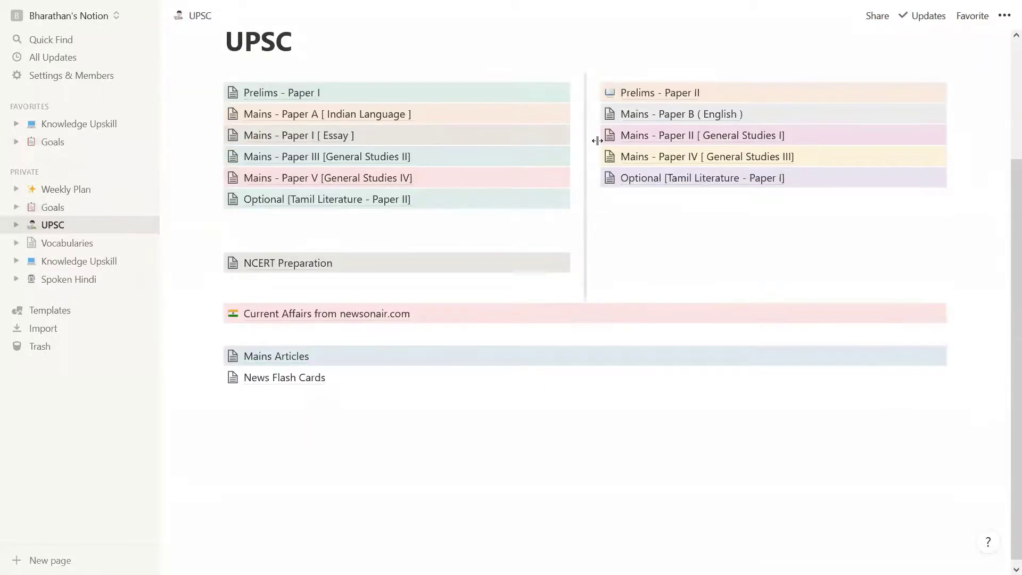
pyautogui.scroll(2, 597, 140)
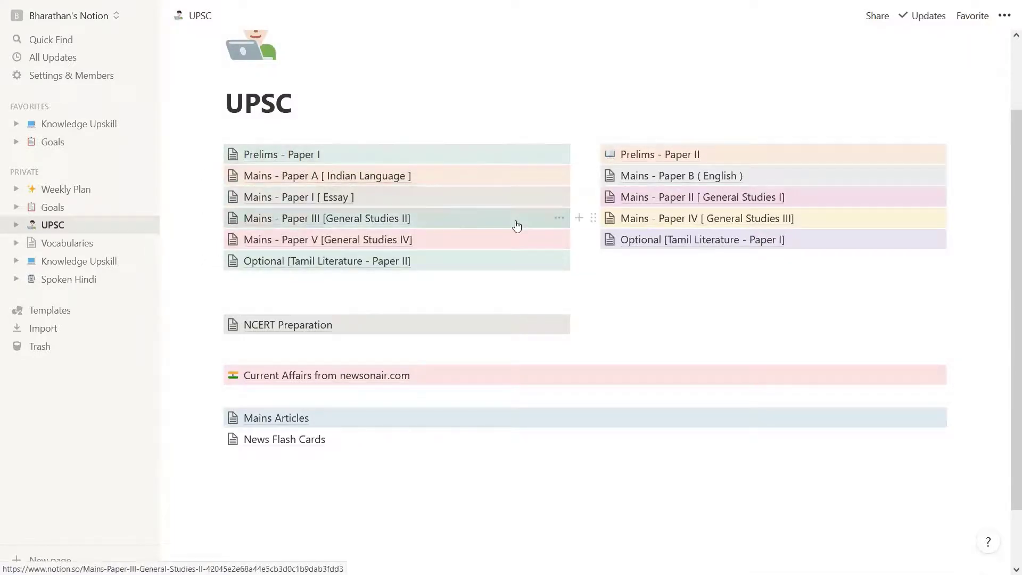
pyautogui.scroll(2, 603, 258)
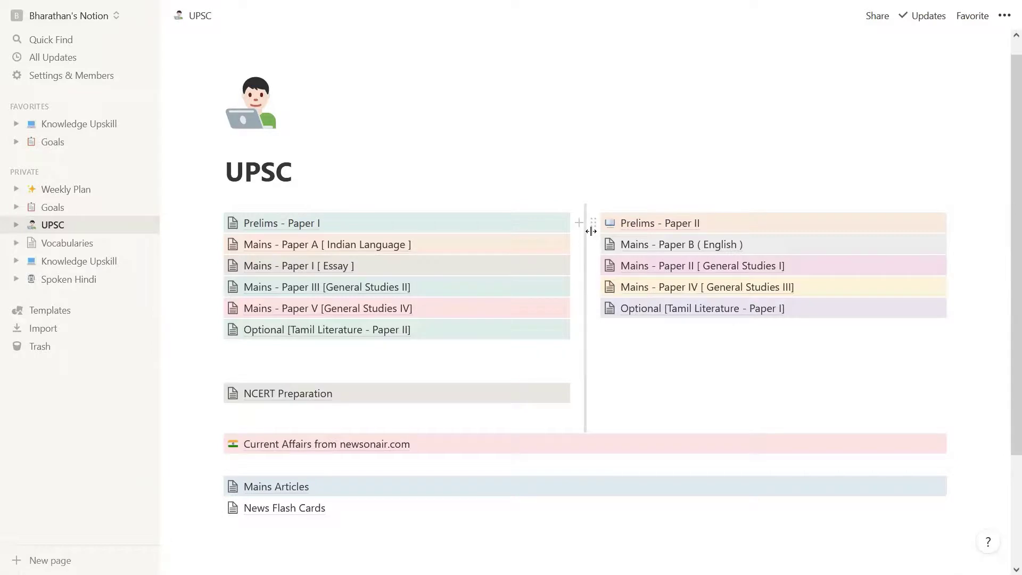
pyautogui.scroll(-2, 557, 273)
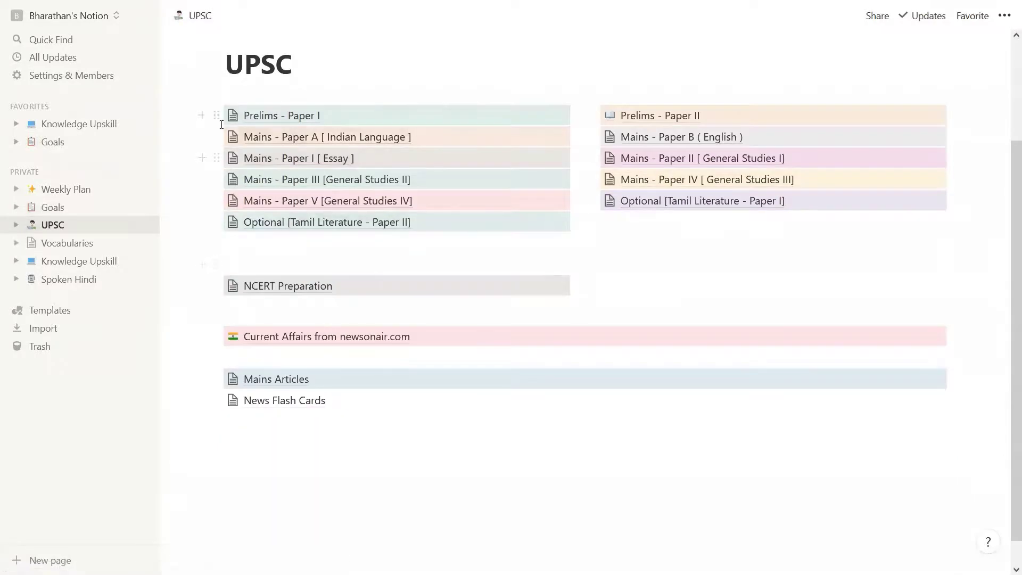
# Open Prelims - Paper I, check off its first two syllabus items, and uncheck both again
pyautogui.click(398, 115)
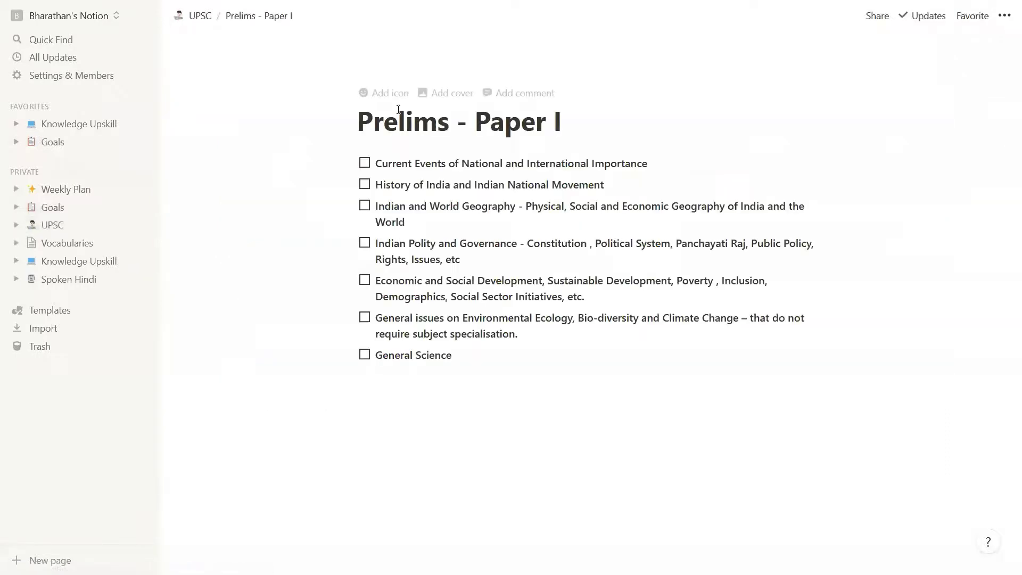
pyautogui.click(365, 163)
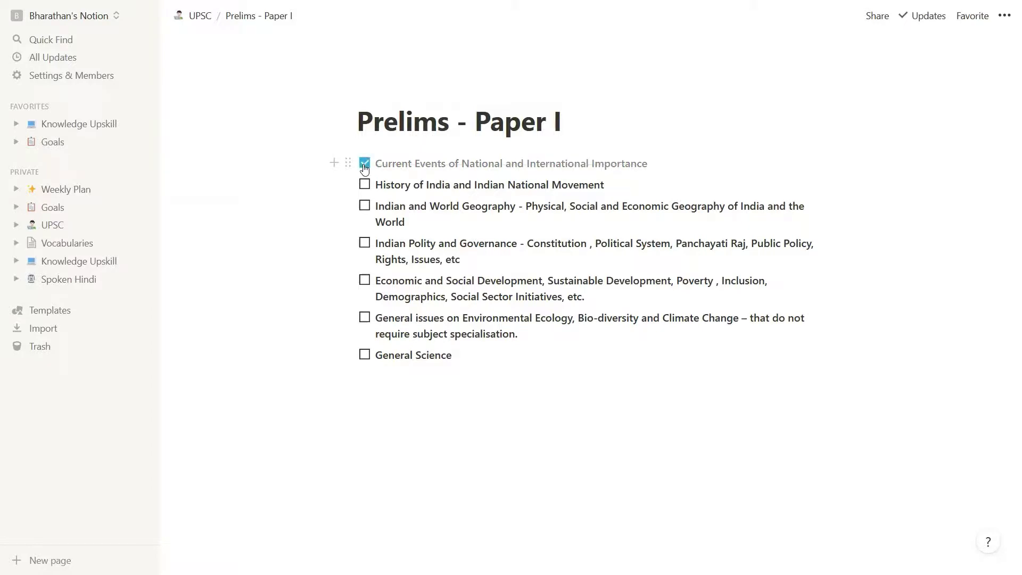
pyautogui.click(365, 186)
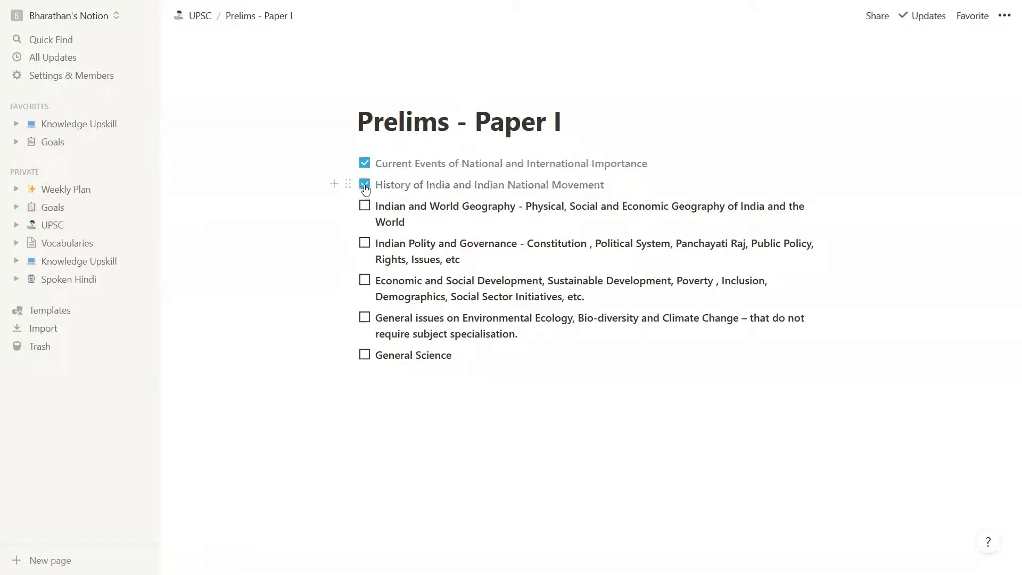
pyautogui.click(365, 185)
pyautogui.click(364, 163)
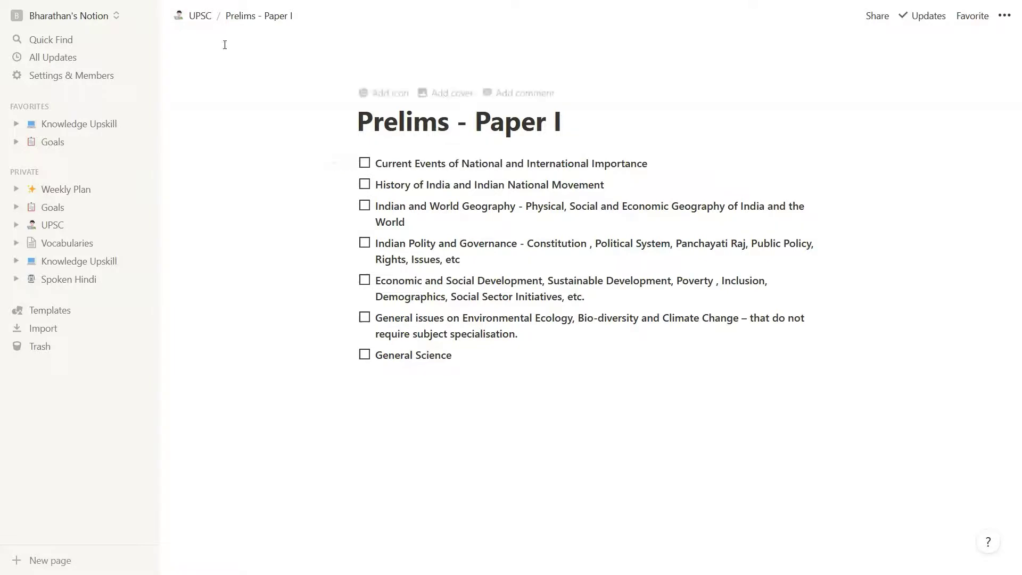
# Return to the UPSC page, open Mains - Paper V [General Studies IV], and look through its numbered syllabus
pyautogui.click(198, 16)
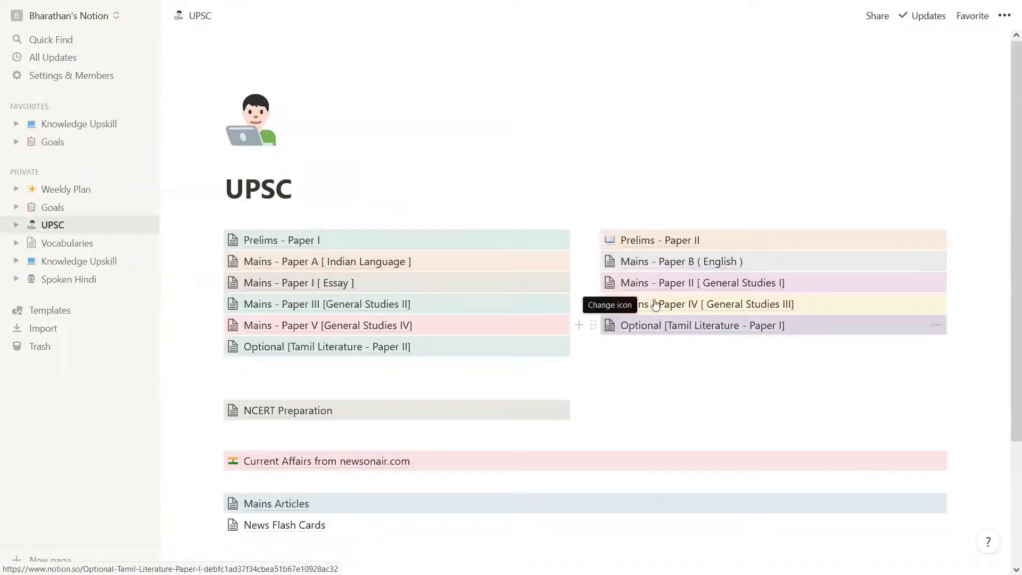
pyautogui.scroll(-1, 655, 297)
pyautogui.click(275, 258)
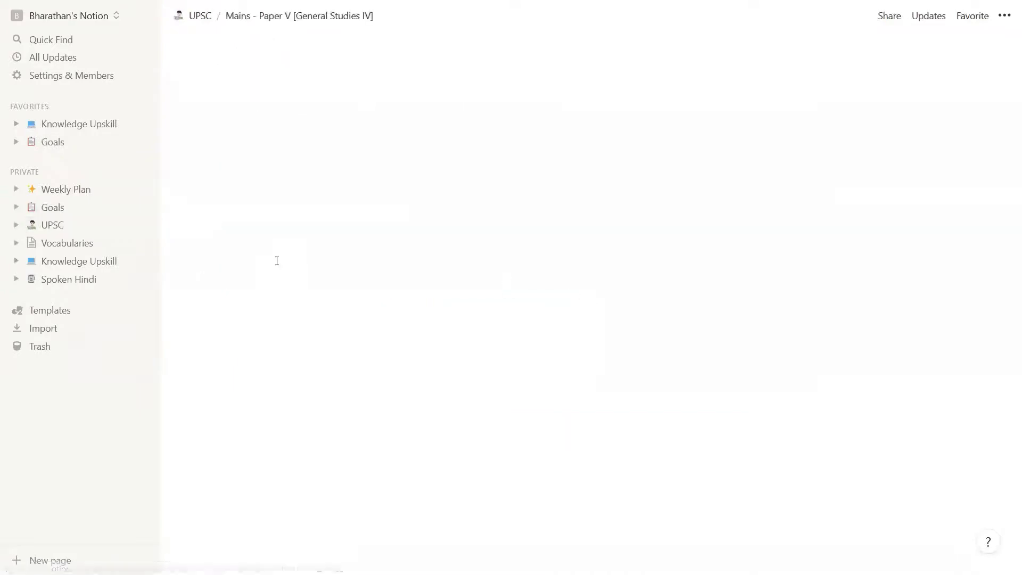
pyautogui.scroll(-3, 520, 340)
pyautogui.scroll(3, 479, 357)
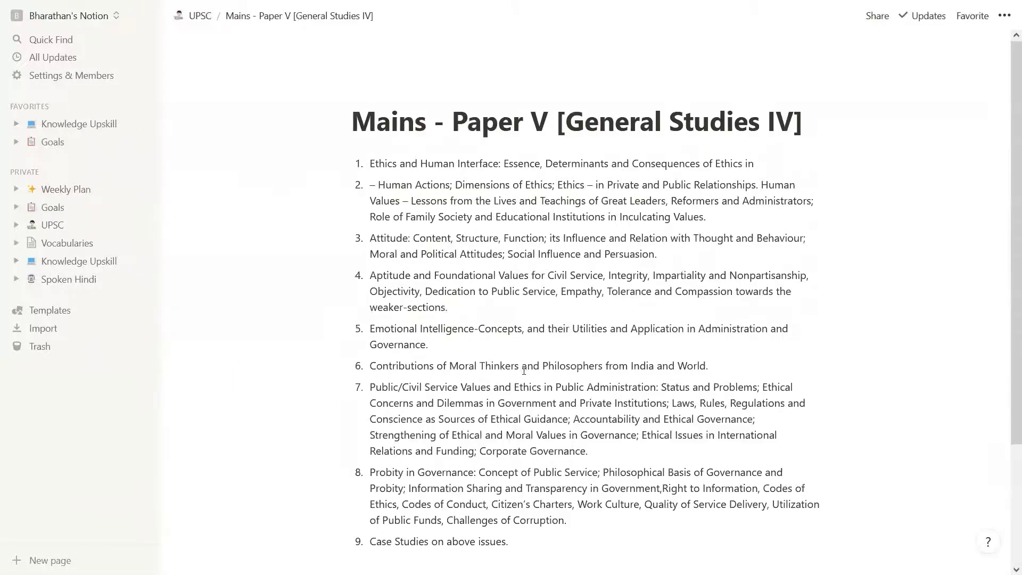
# Return to the UPSC page and open its Mains Articles list
pyautogui.click(196, 16)
pyautogui.scroll(-3, 493, 258)
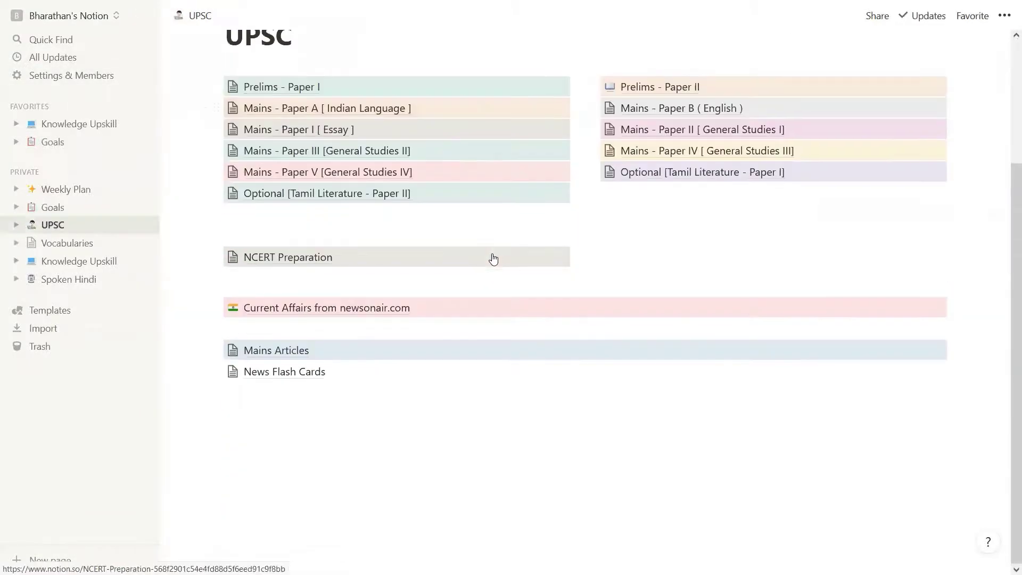
pyautogui.click(288, 349)
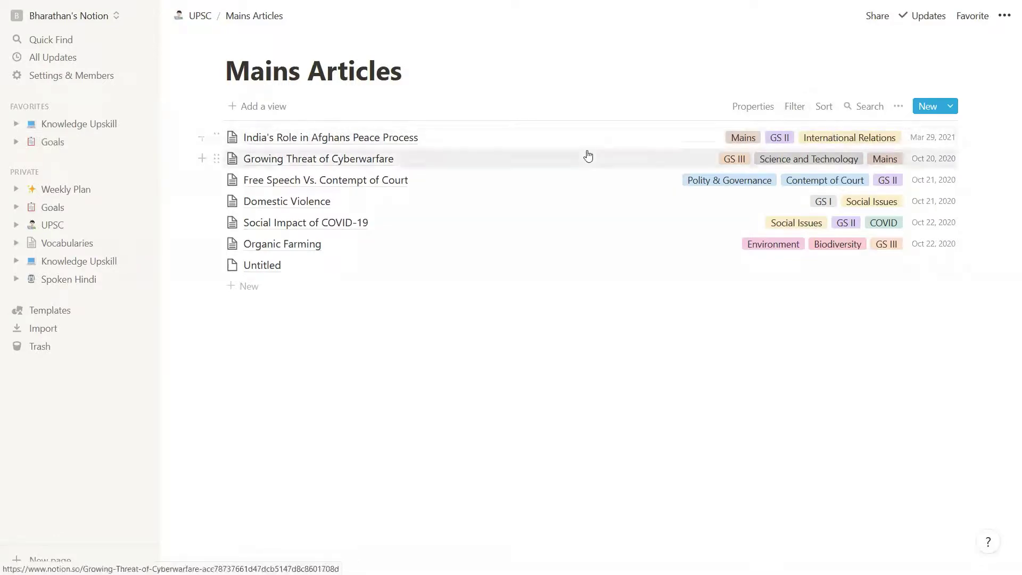
# Open the article "India's Role in Afghans Peace Process", review its properties, notes and source video, and close it
pyautogui.click(431, 141)
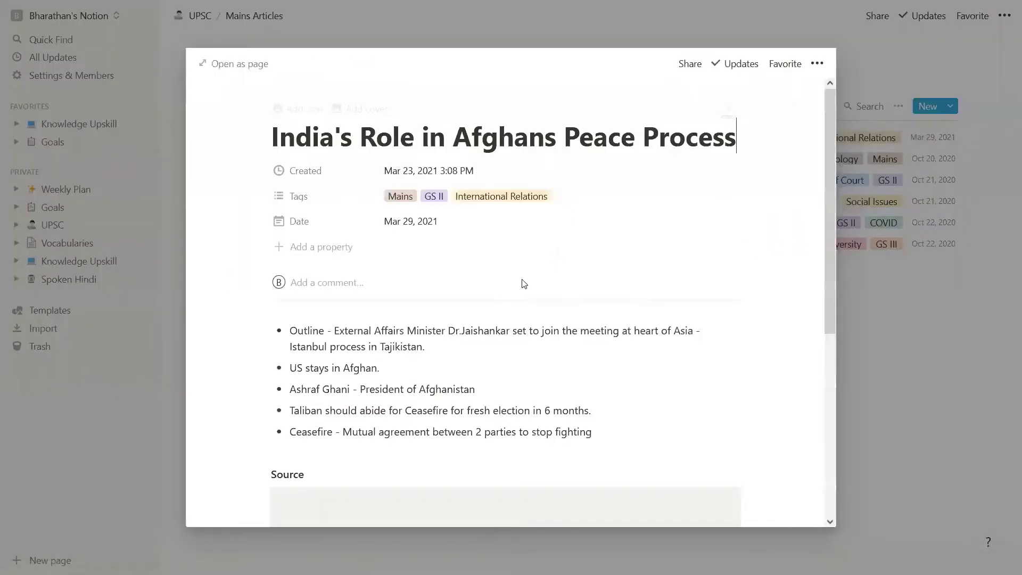
pyautogui.scroll(-5, 520, 284)
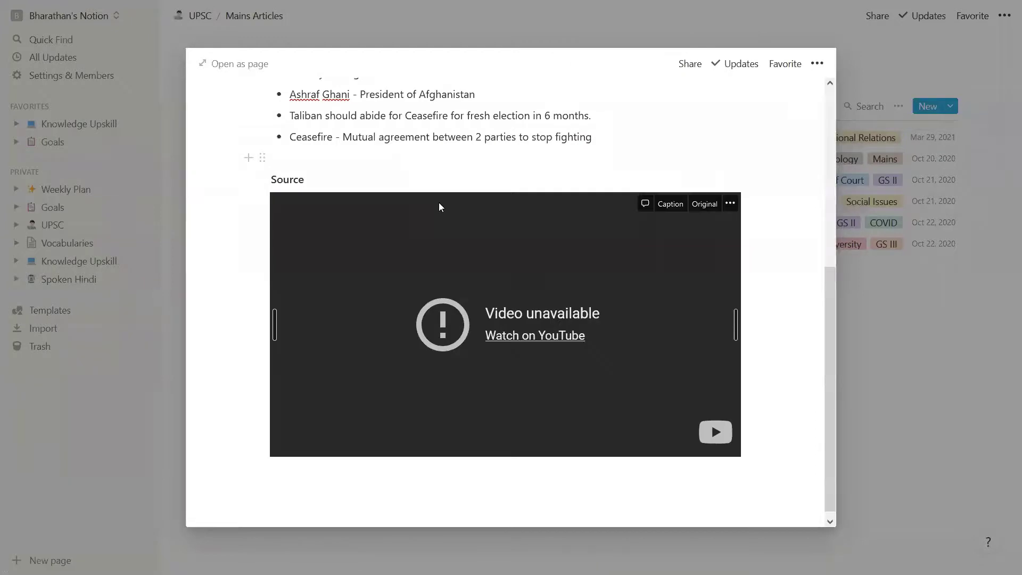
pyautogui.scroll(4, 468, 319)
pyautogui.scroll(2, 468, 346)
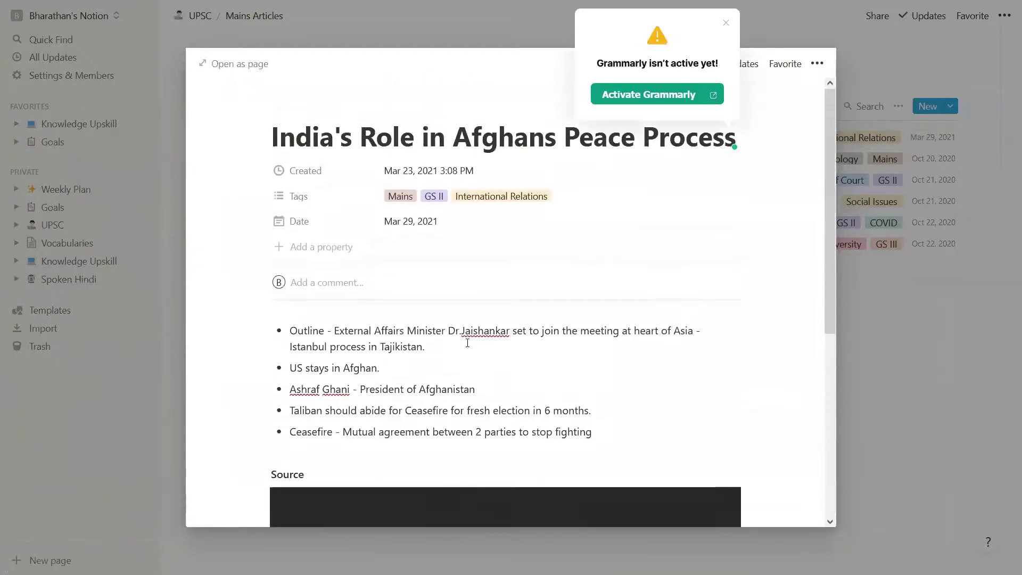
pyautogui.click(725, 23)
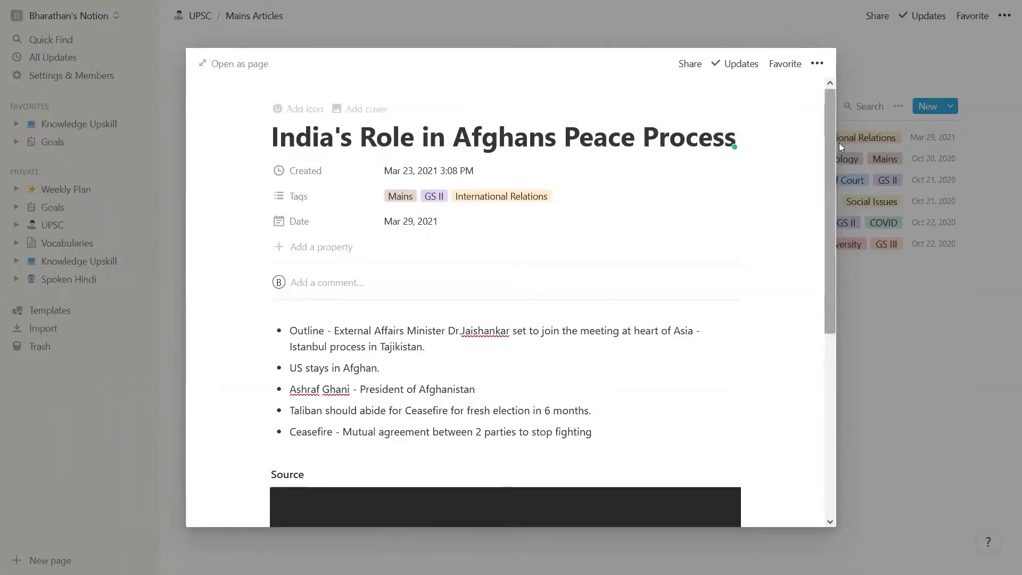
pyautogui.click(907, 406)
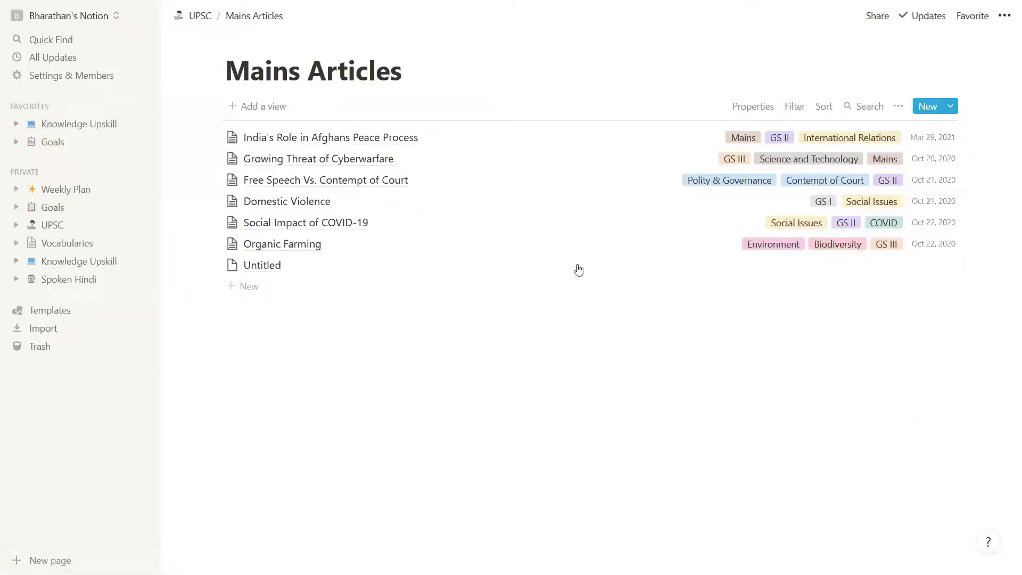
# Add an untitled page to Mains Articles, browse the available block types down to Media without inserting one, and close the page
pyautogui.click(345, 295)
pyautogui.click(365, 349)
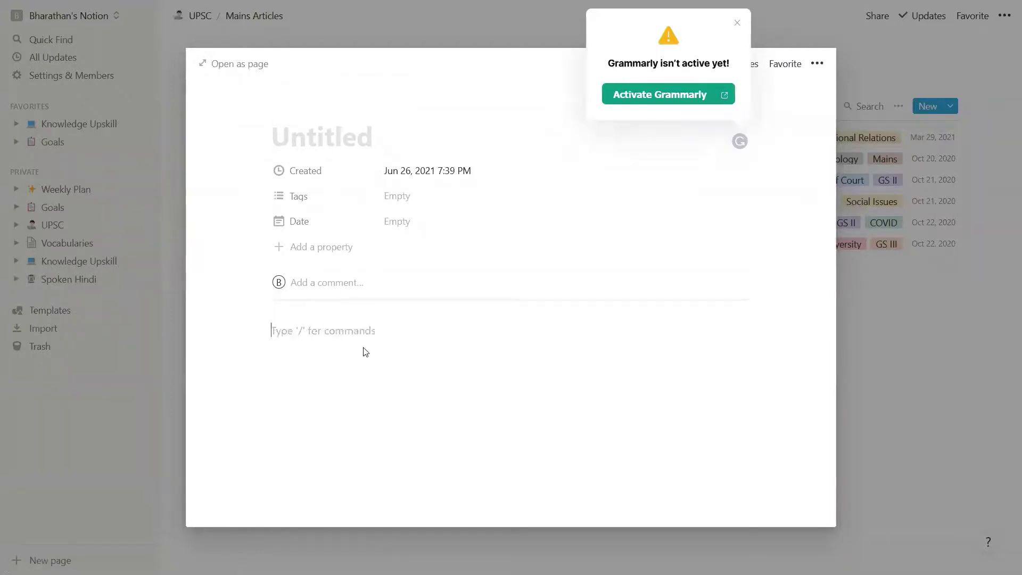
pyautogui.write('/')
pyautogui.scroll(-6, 391, 226)
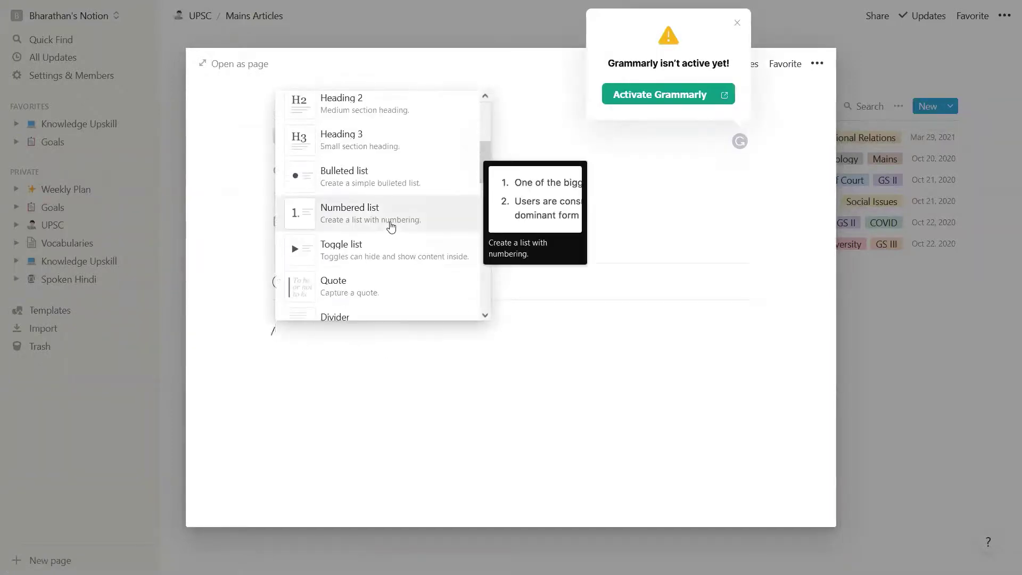
pyautogui.scroll(-5, 391, 227)
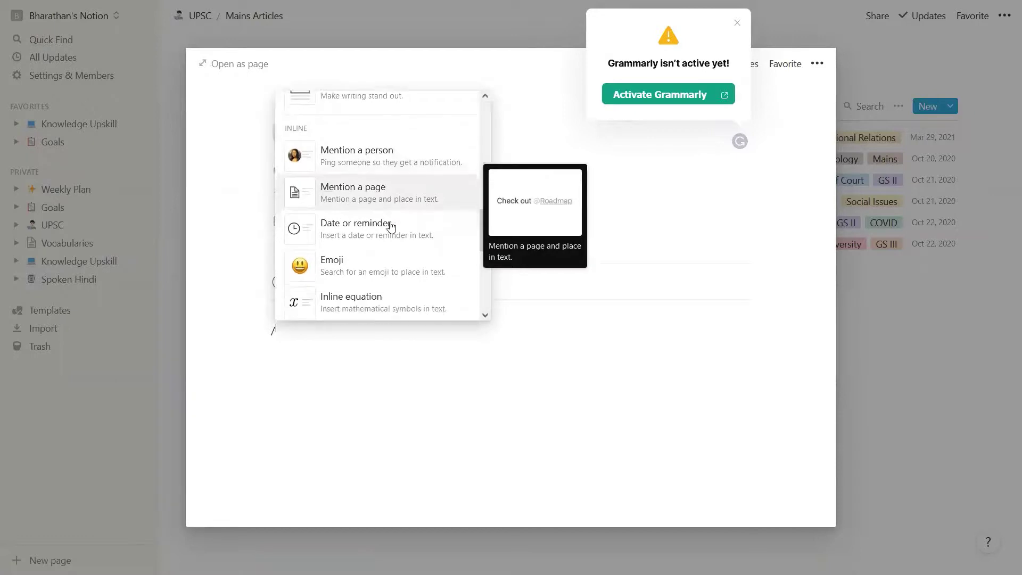
pyautogui.scroll(-10, 391, 227)
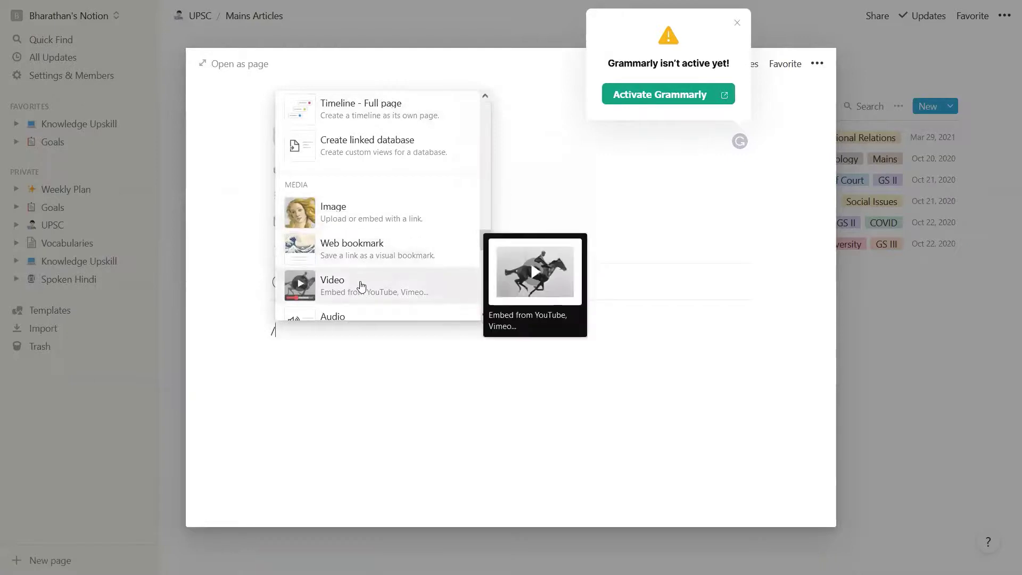
pyautogui.scroll(-3, 361, 286)
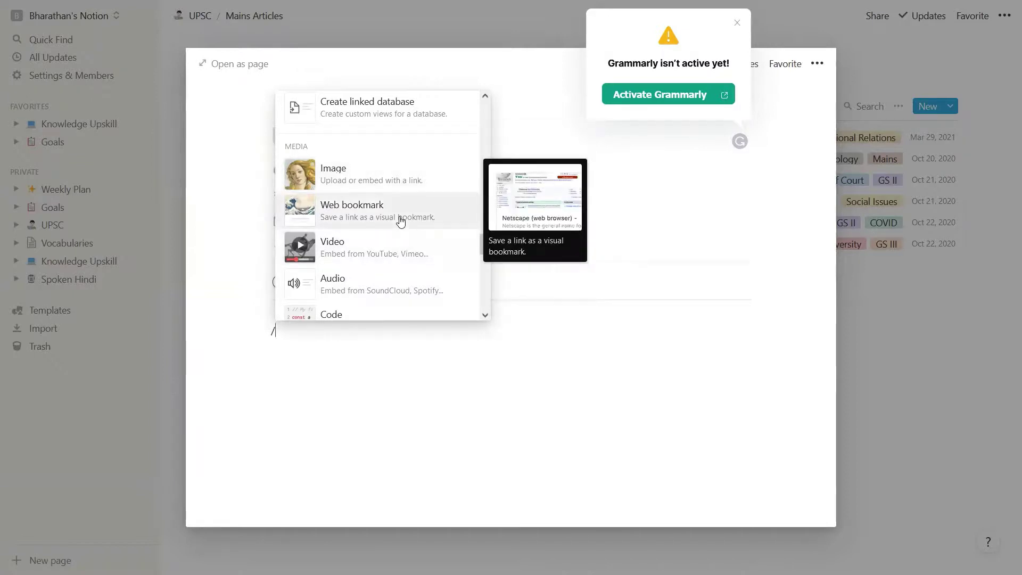
pyautogui.click(543, 330)
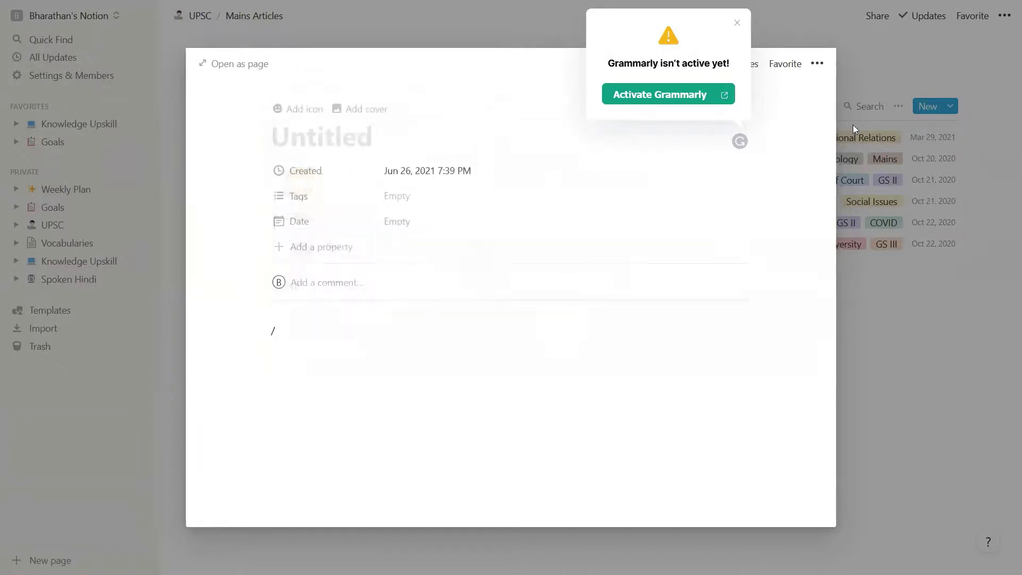
pyautogui.moveTo(743, 34)
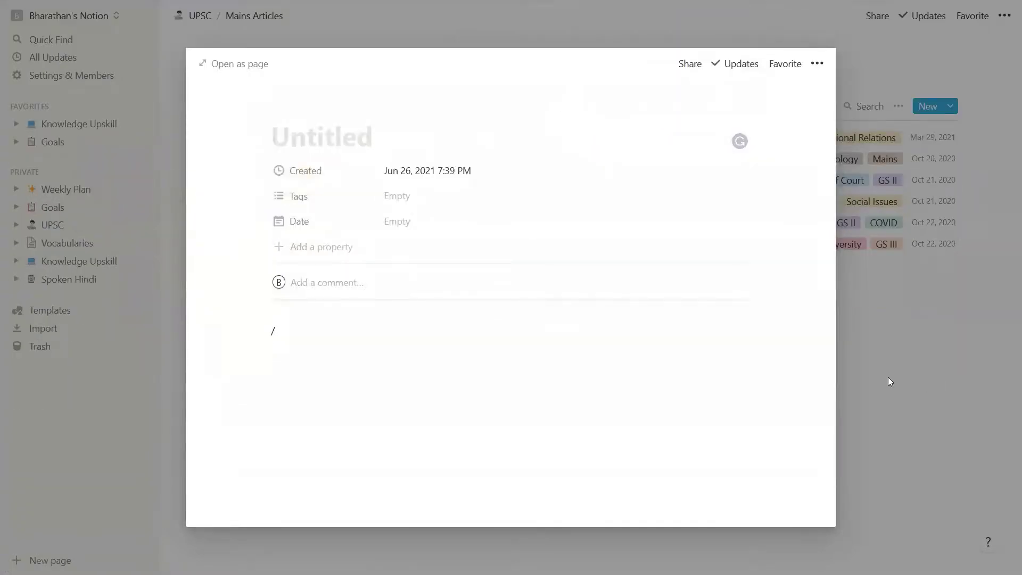
pyautogui.click(888, 377)
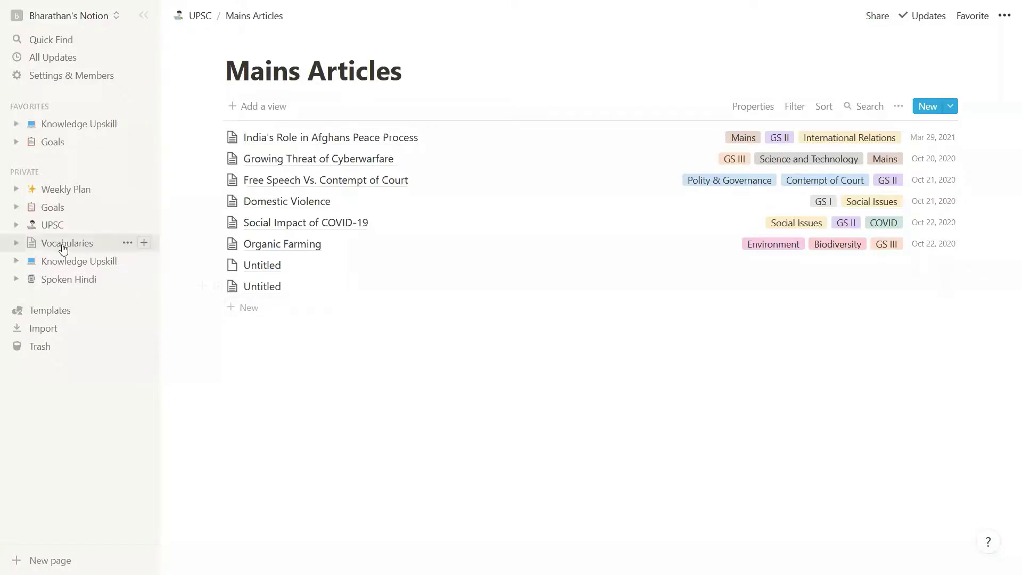
# Open the Vocabularies page and look through its table of words and descriptions
pyautogui.click(63, 246)
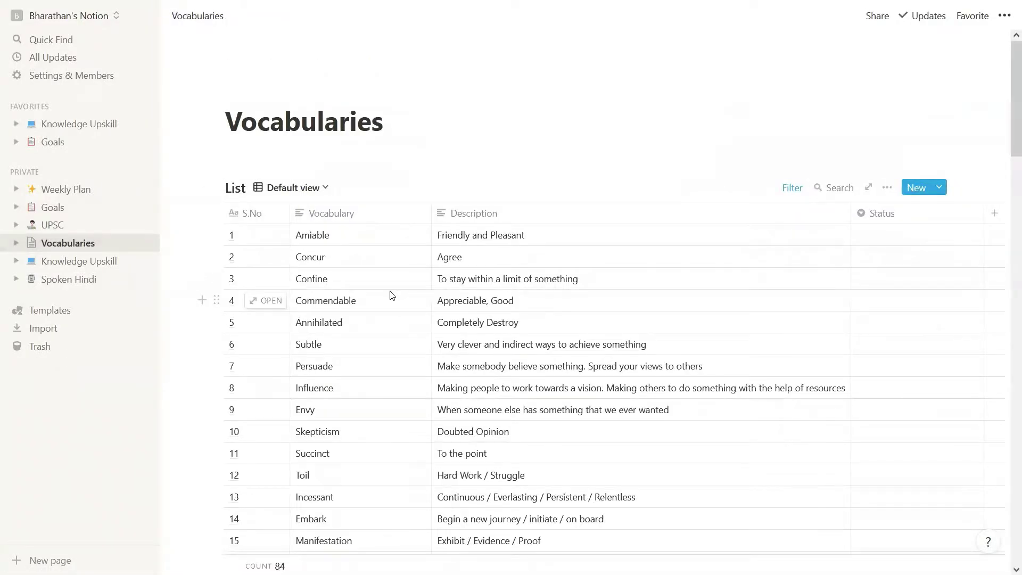
pyautogui.scroll(-3, 391, 295)
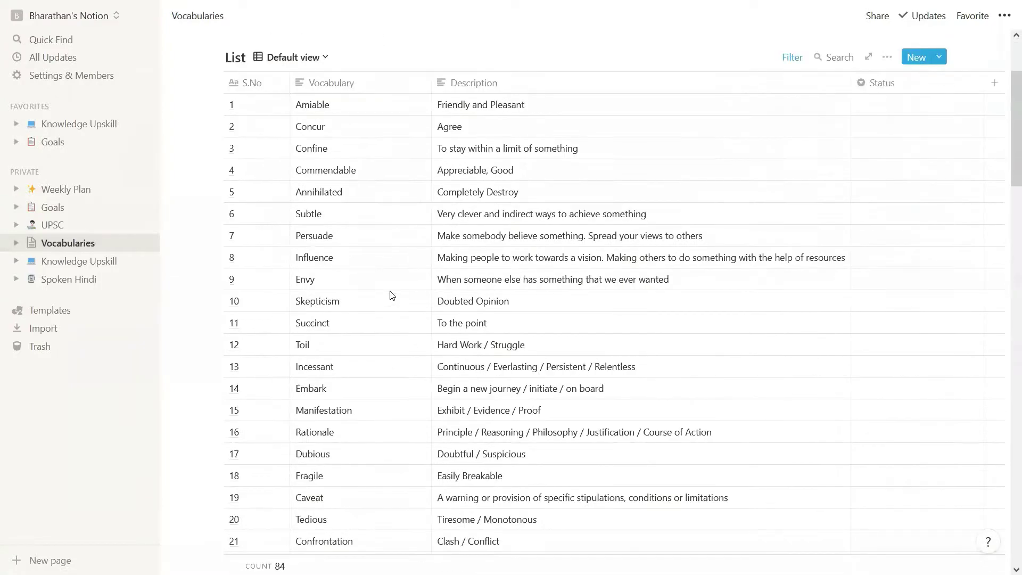
pyautogui.scroll(-5, 391, 295)
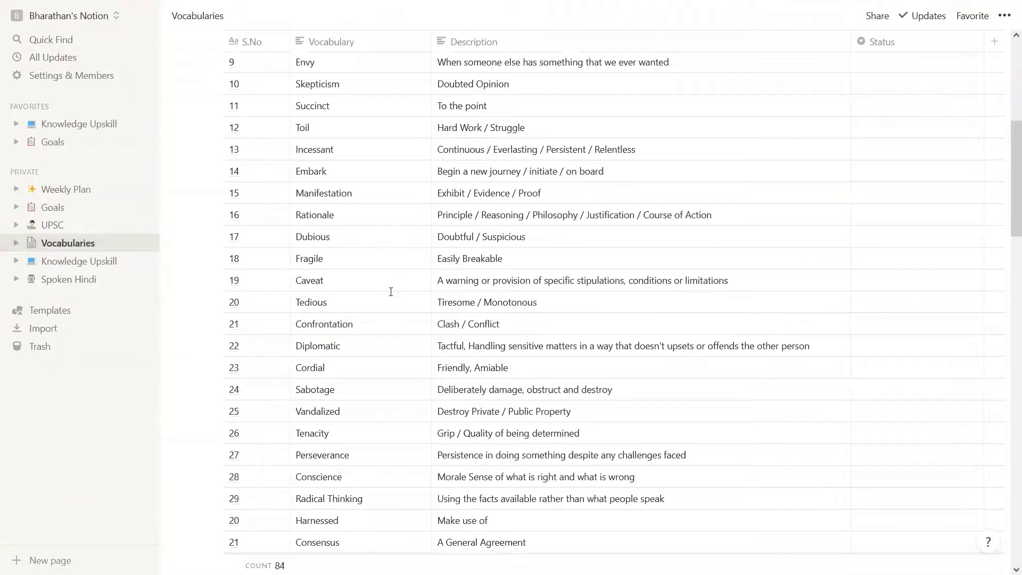
# Review the Vocabularies table from its first words to its final entries
pyautogui.scroll(3, 391, 293)
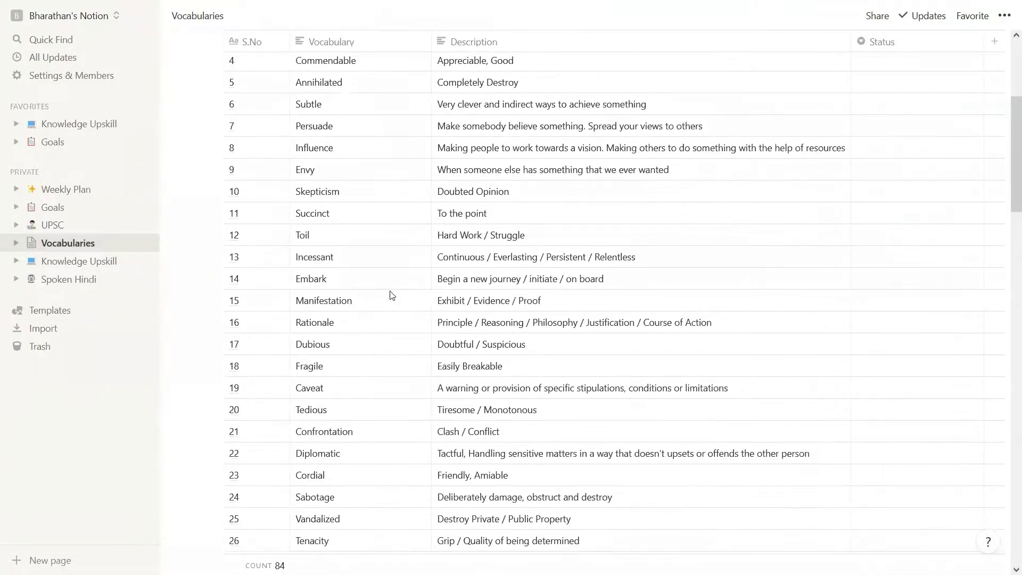
pyautogui.scroll(6, 392, 295)
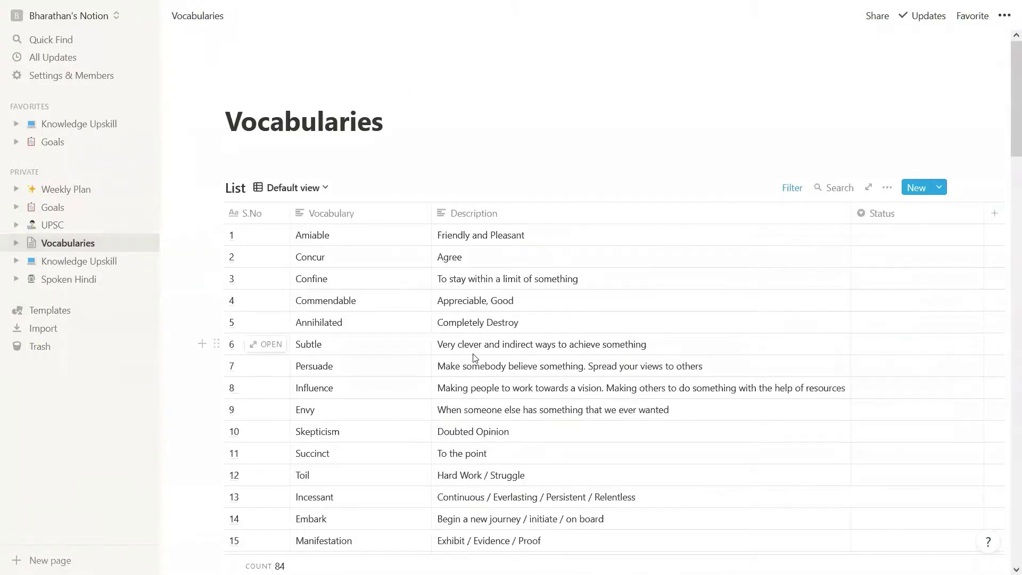
pyautogui.scroll(-6, 476, 358)
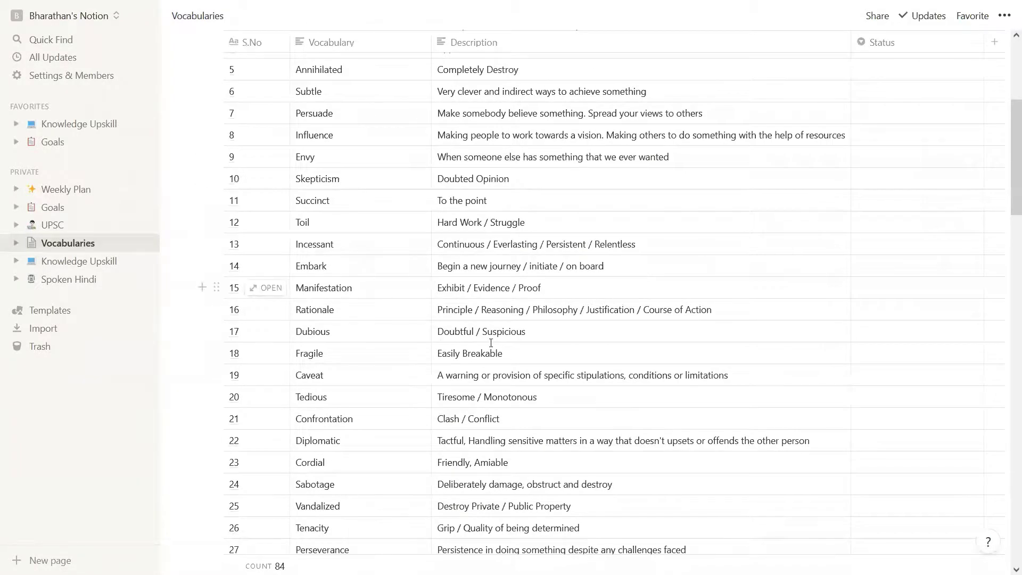
pyautogui.scroll(-4, 490, 343)
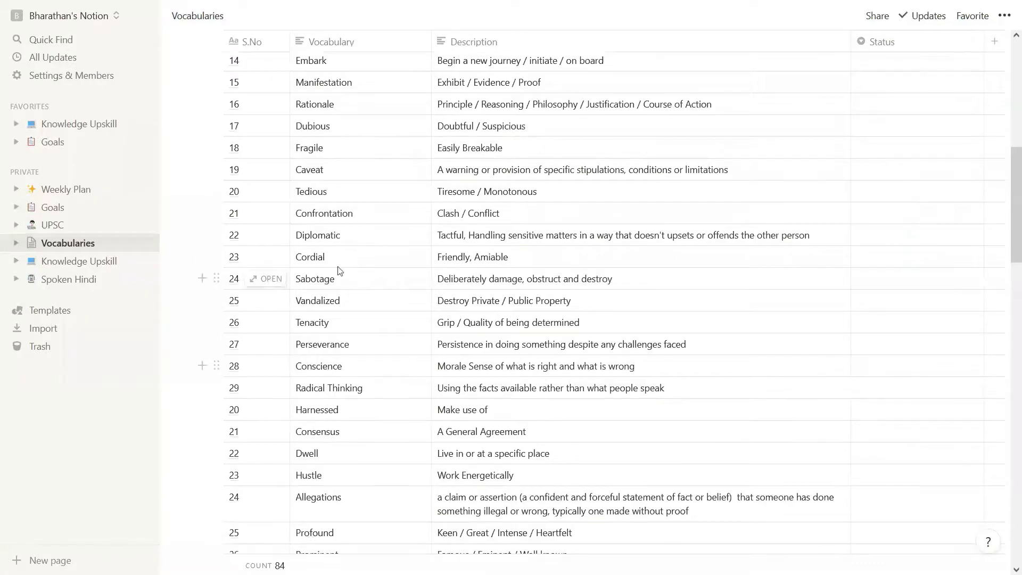
pyautogui.scroll(-3, 580, 311)
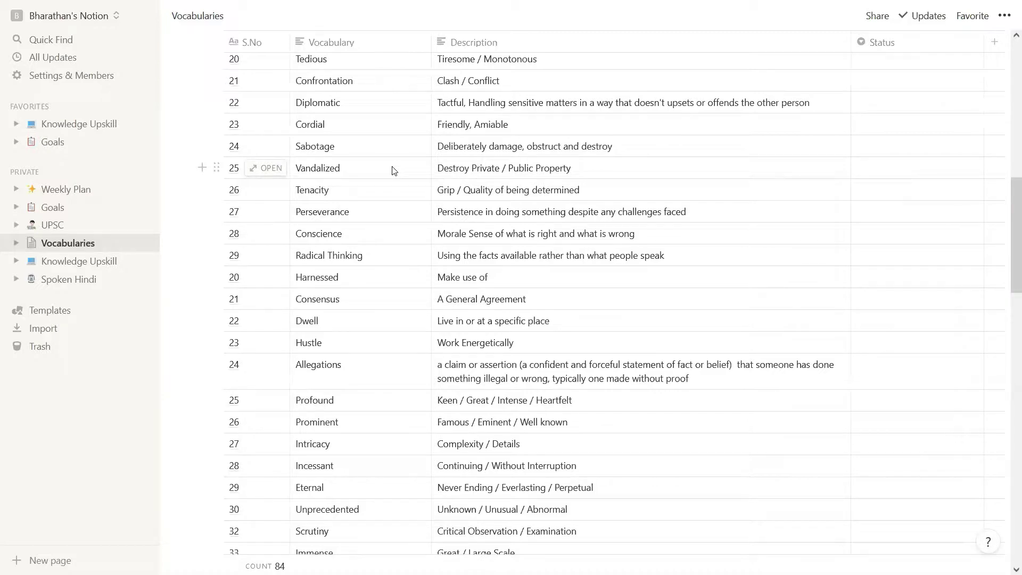
pyautogui.scroll(-5, 546, 194)
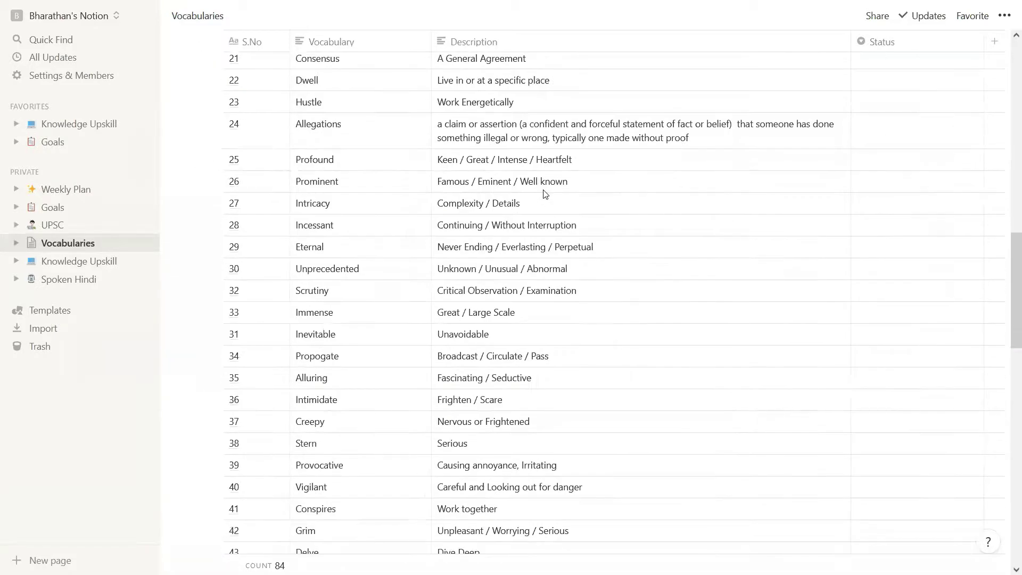
pyautogui.scroll(-20, 546, 194)
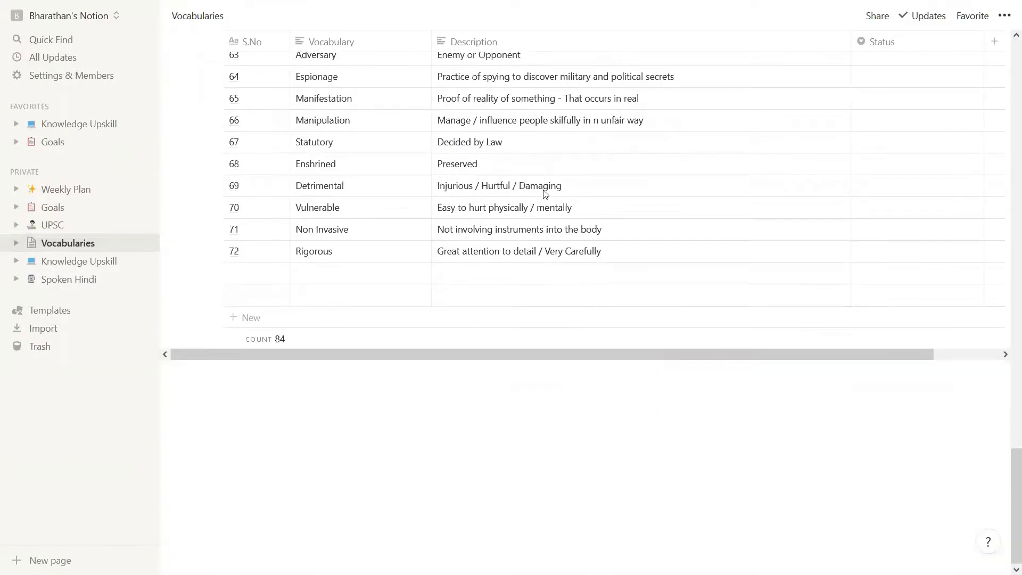
pyautogui.scroll(6, 546, 194)
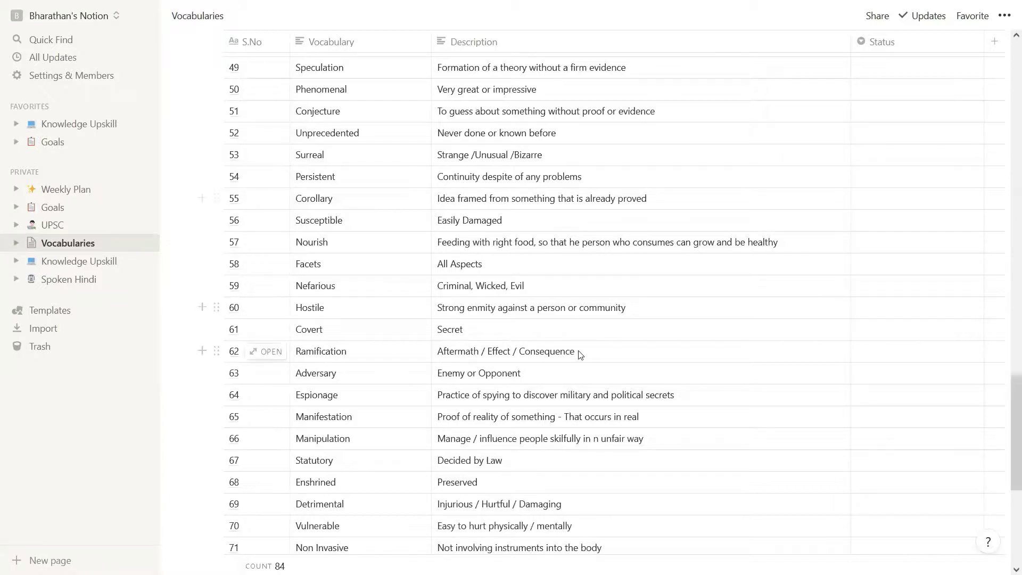
# Open the Cloud Basics entry from the Introduction to Cloud Computing page in Knowledge Upskill
pyautogui.click(68, 264)
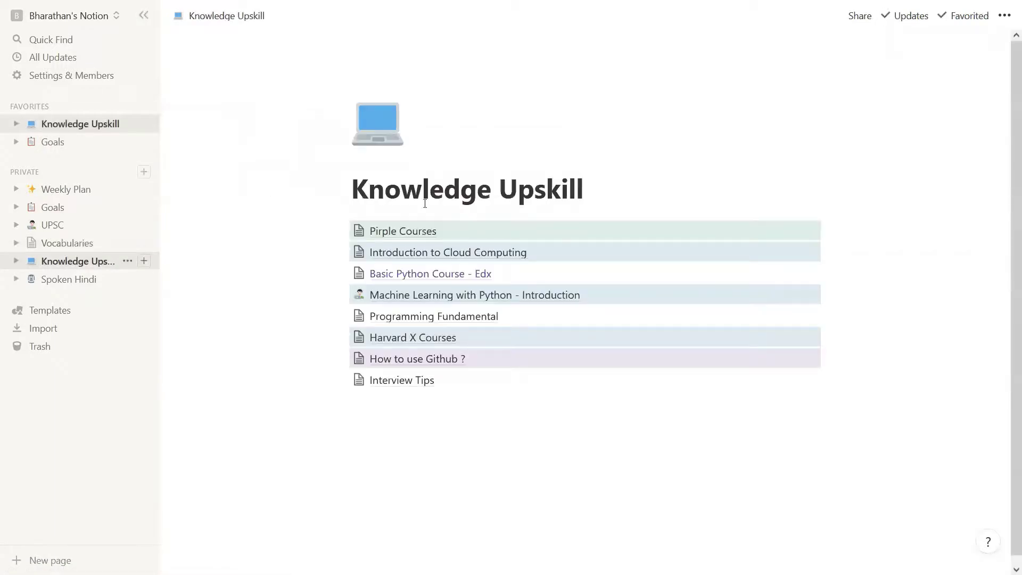
pyautogui.click(540, 252)
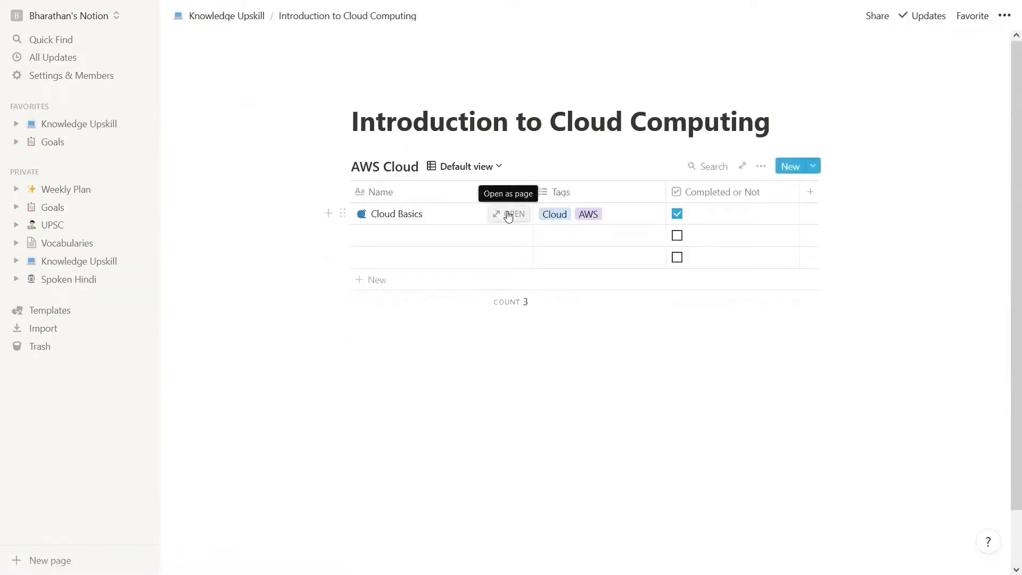
pyautogui.click(509, 214)
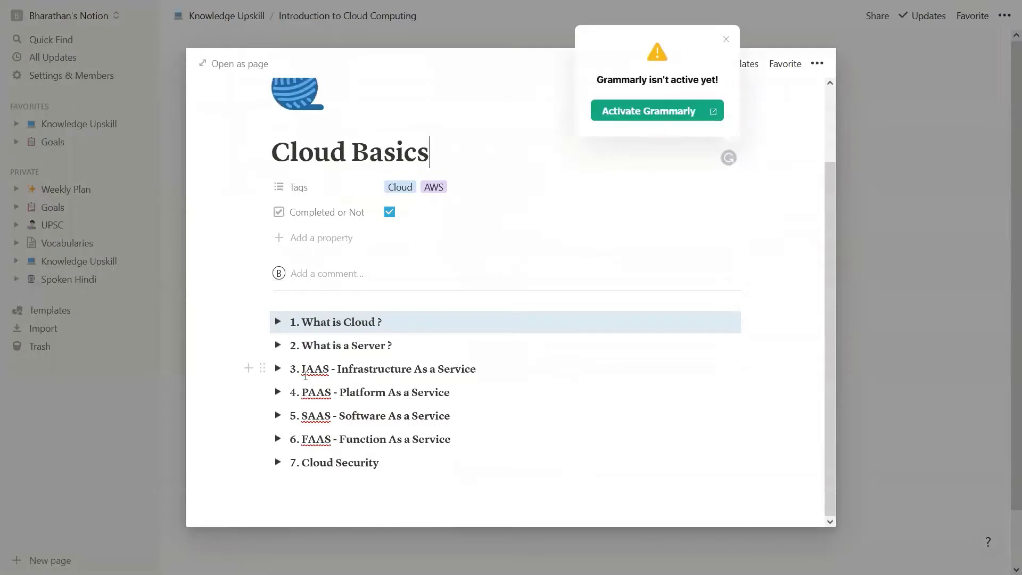
# Expand and collapse the first three toggles in Cloud Basics: What is Cloud, What is a Server and IAAS
pyautogui.click(278, 321)
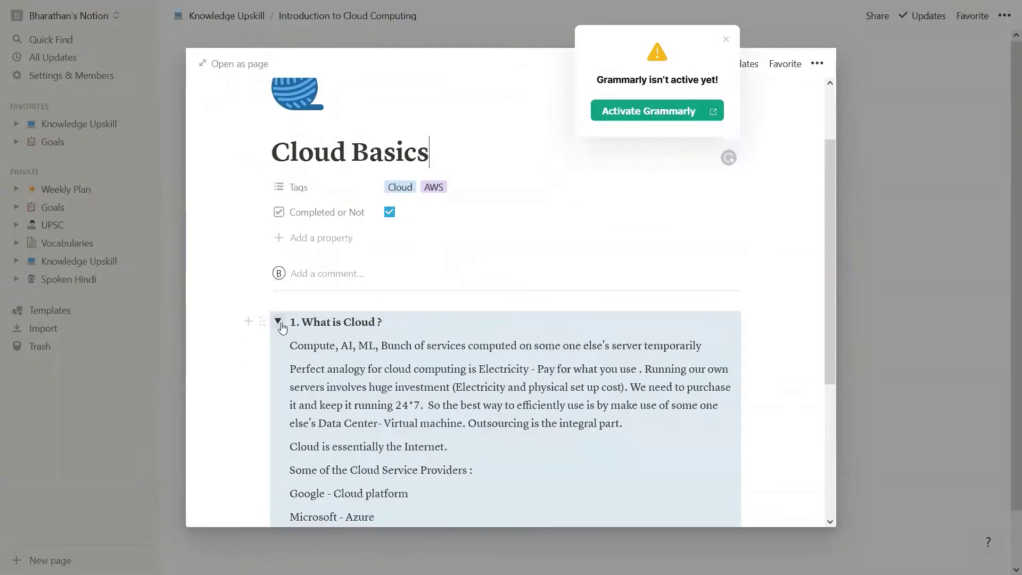
pyautogui.click(277, 321)
pyautogui.click(278, 345)
pyautogui.click(278, 345)
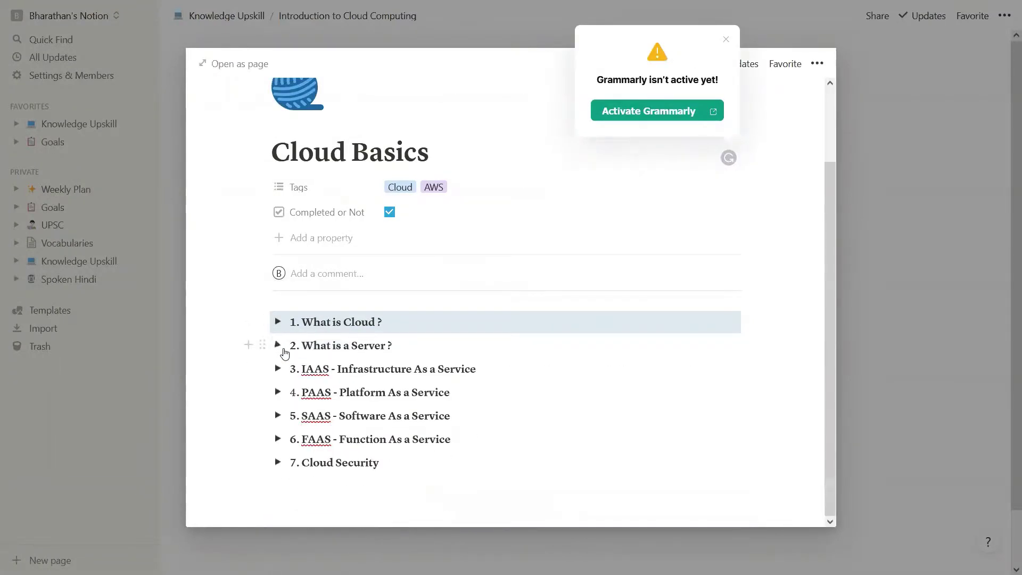
pyautogui.click(278, 368)
pyautogui.click(278, 368)
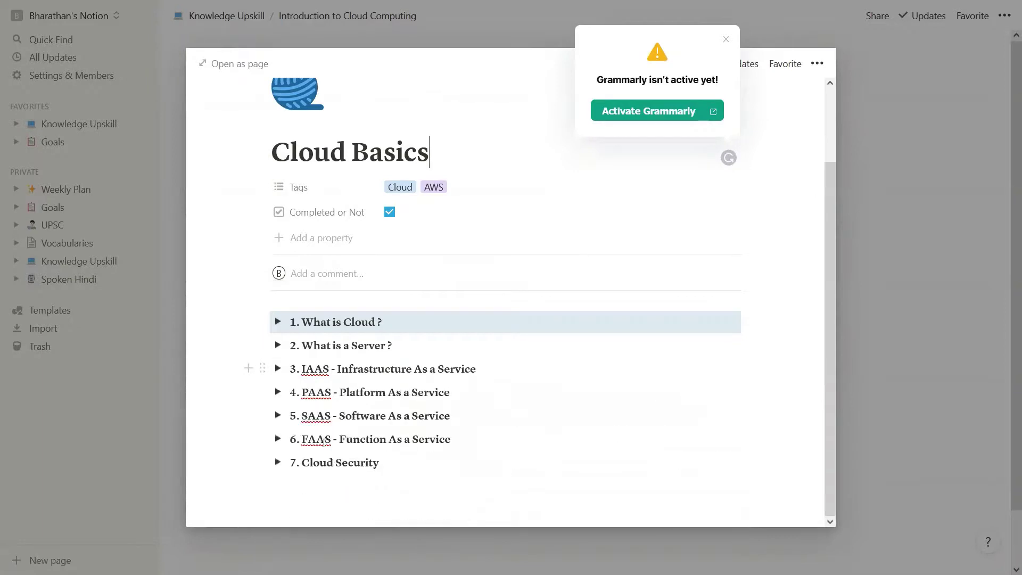
# Browse the block types for a new line below Cloud Security, down to Toggle list, without inserting one, and close Cloud Basics
pyautogui.click(310, 498)
pyautogui.write('/')
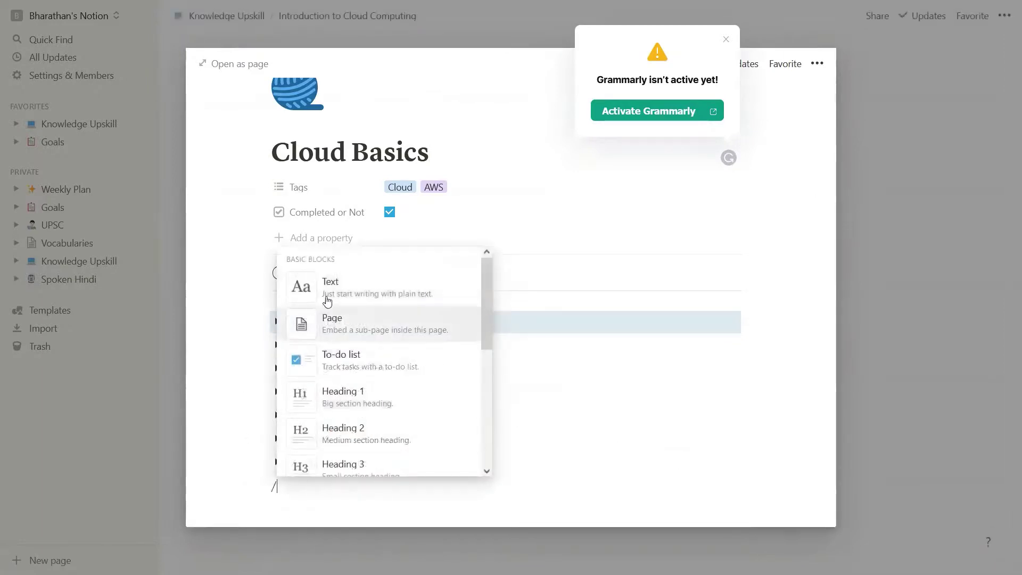
pyautogui.scroll(-2, 347, 361)
pyautogui.scroll(-3, 347, 361)
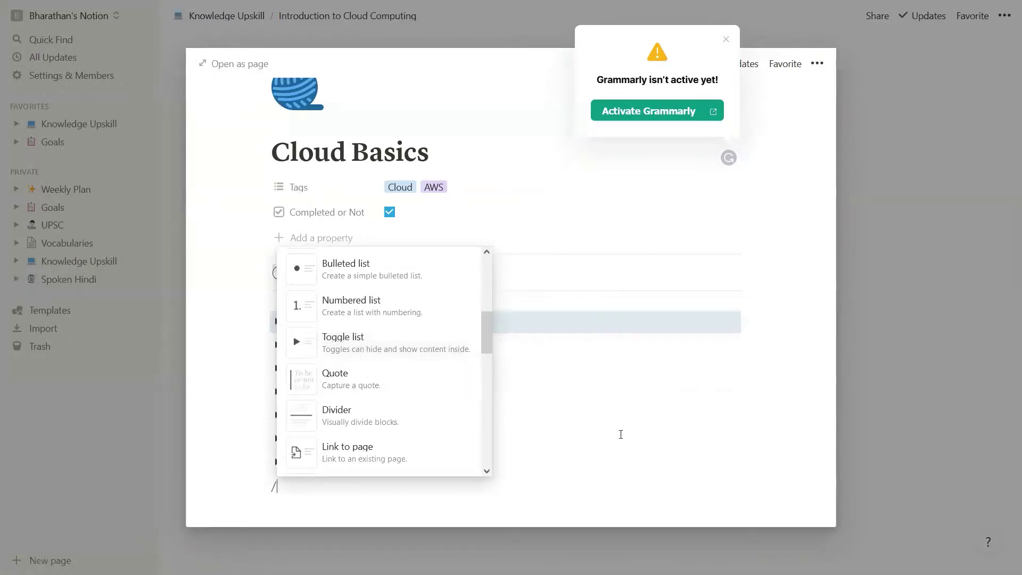
pyautogui.press('Escape')
pyautogui.press('BackSpace')
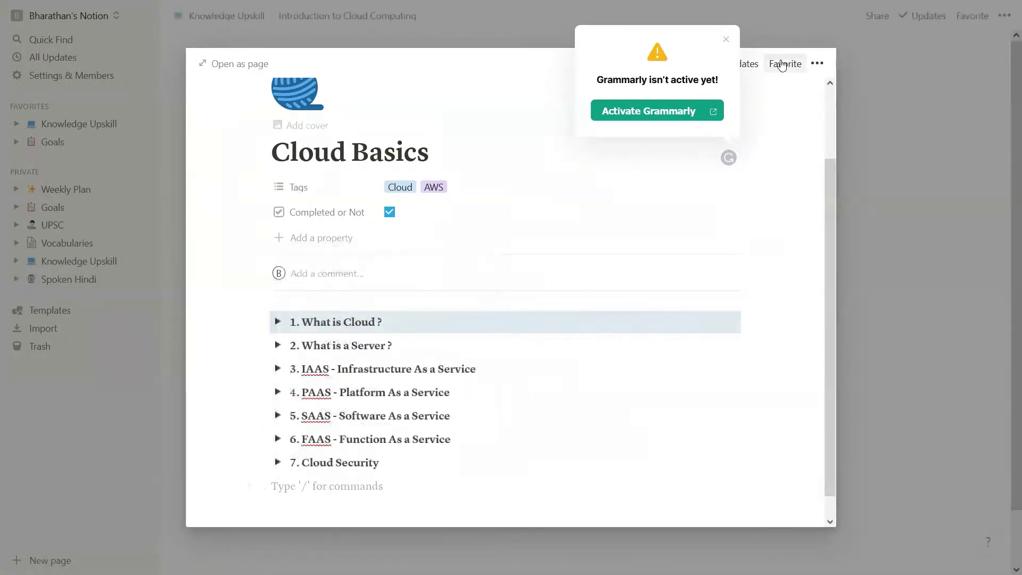
pyautogui.click(727, 42)
pyautogui.click(955, 159)
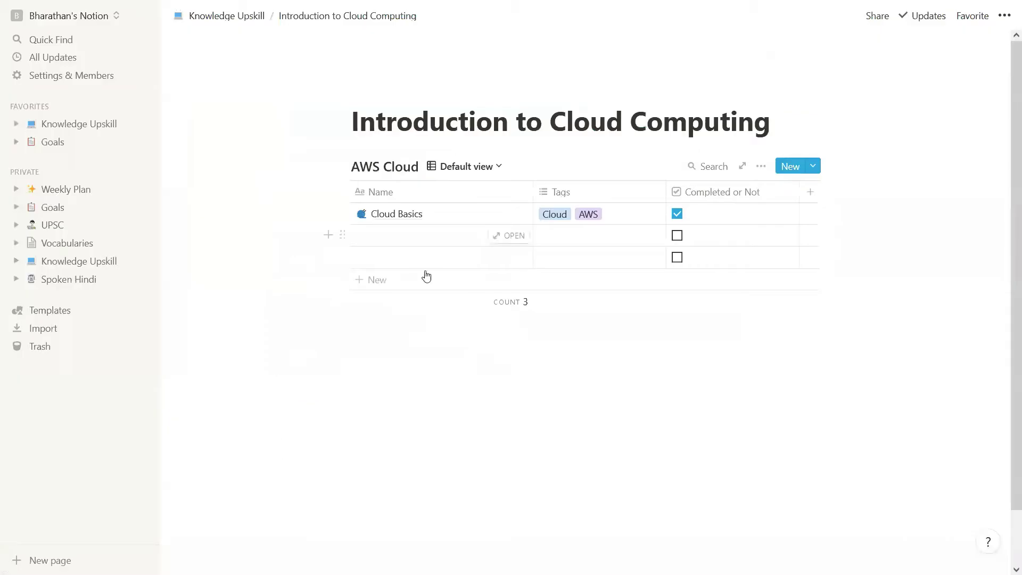
# Return to the Knowledge Upskill page and open the Spoken Hindi page to view its list of subpages
pyautogui.click(75, 261)
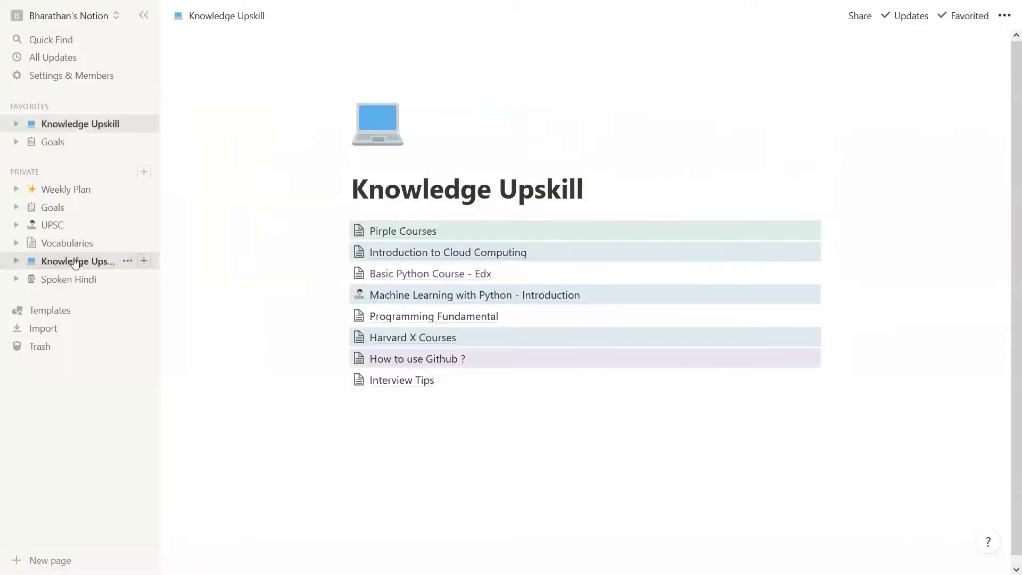
pyautogui.click(66, 283)
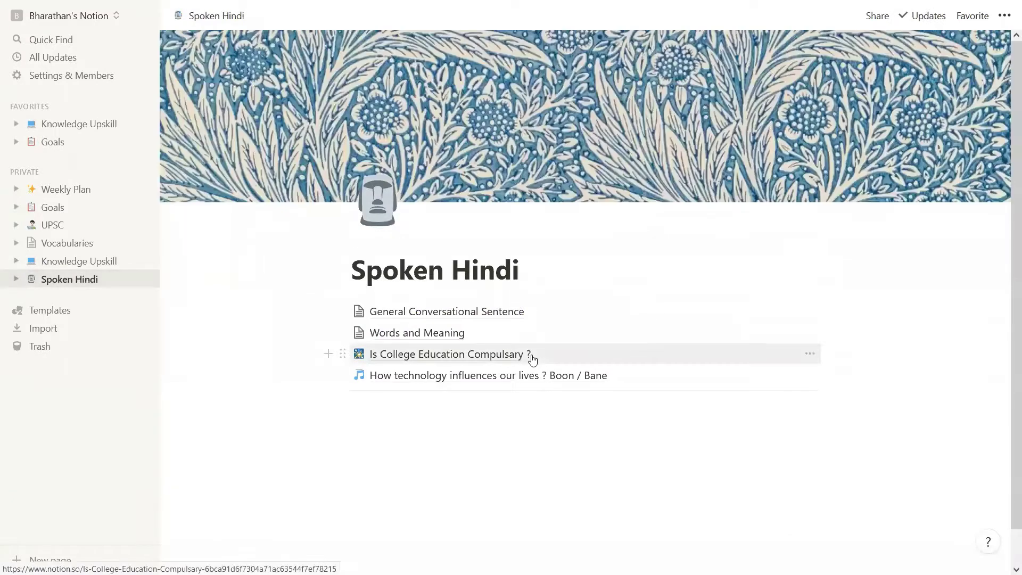
pyautogui.scroll(-2, 533, 360)
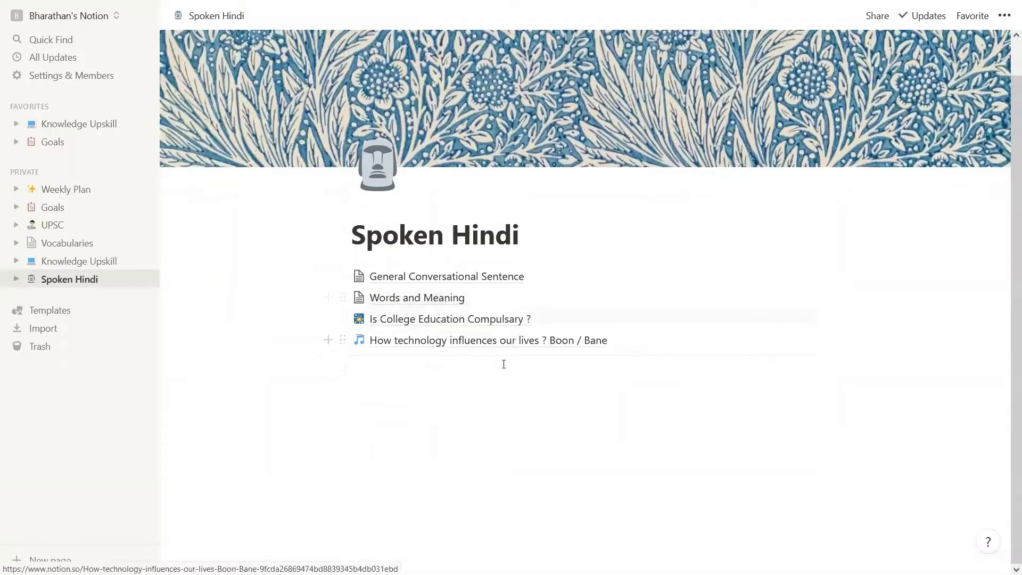
# Open the subpage "Is College Education Compulsary ?" and review its topic and numbered Hindi sentences
pyautogui.click(465, 318)
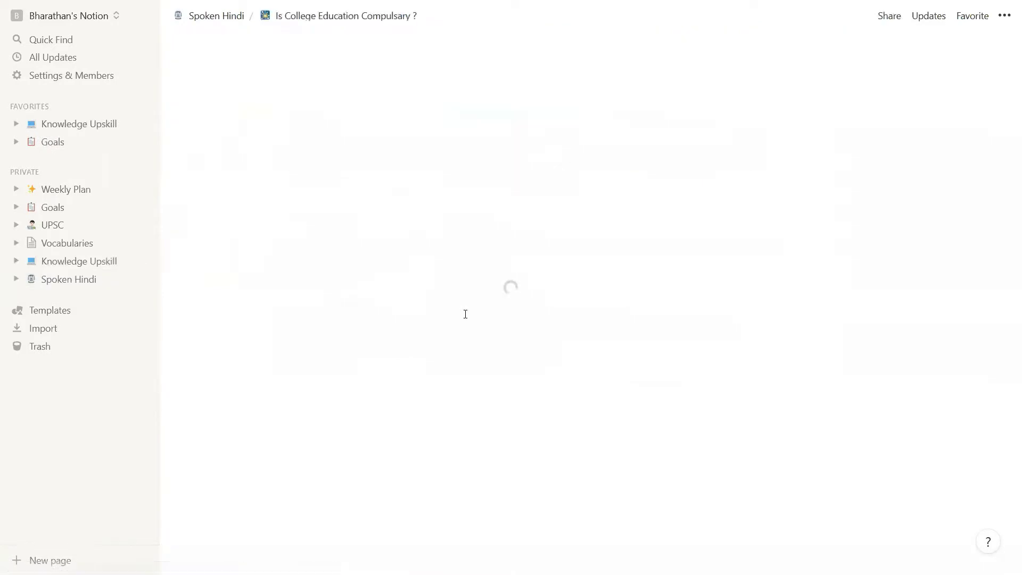
pyautogui.scroll(-3, 414, 181)
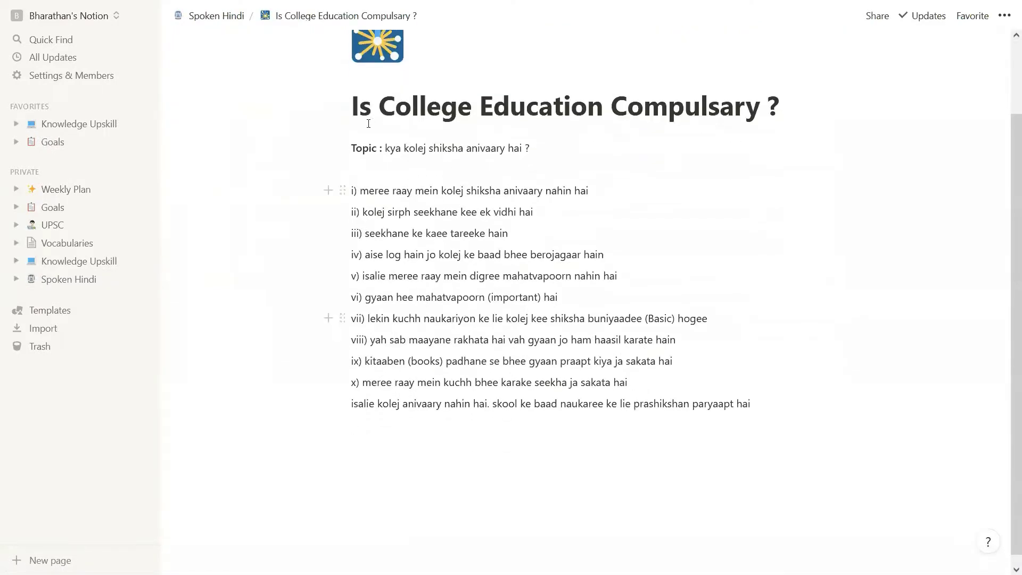
pyautogui.click(399, 154)
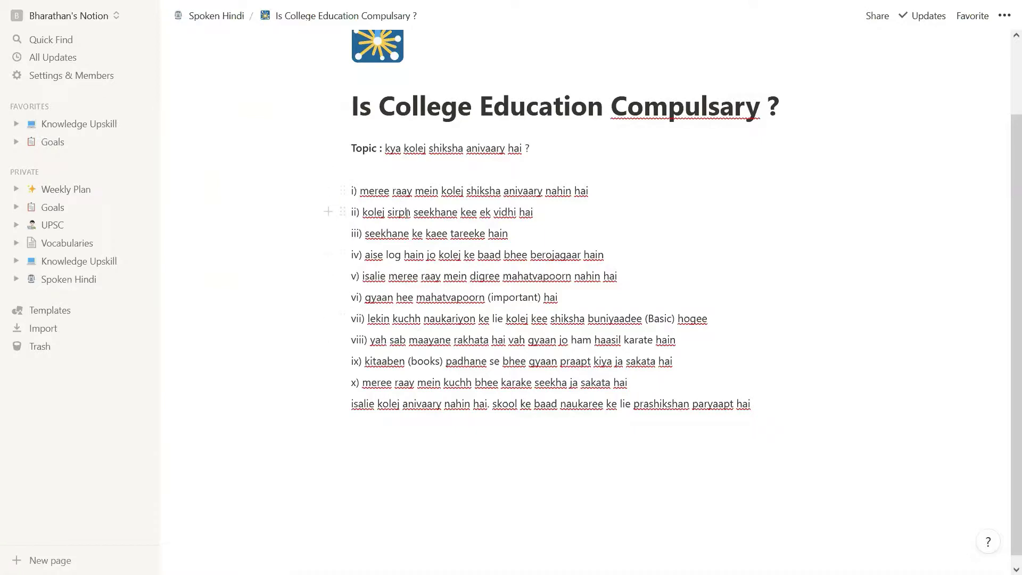
pyautogui.scroll(3, 406, 213)
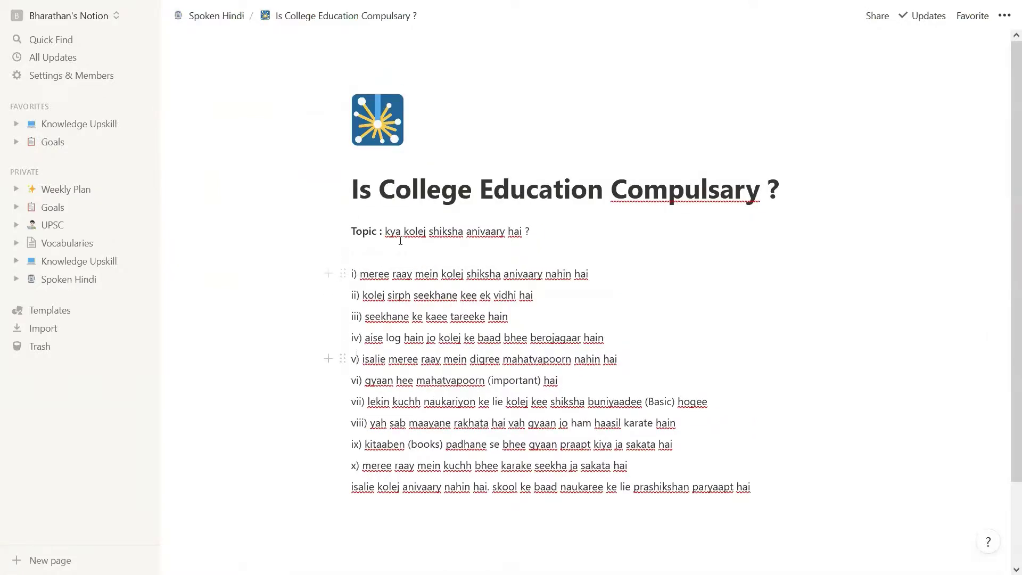
pyautogui.scroll(-3, 400, 241)
pyautogui.click(411, 416)
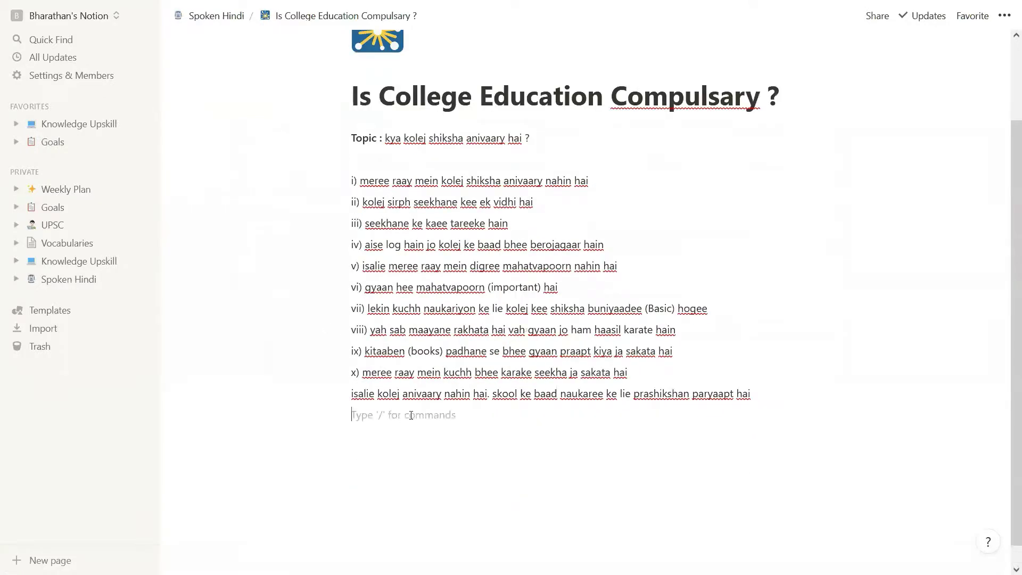
# Return to the Goals database and open the template gallery
pyautogui.click(57, 207)
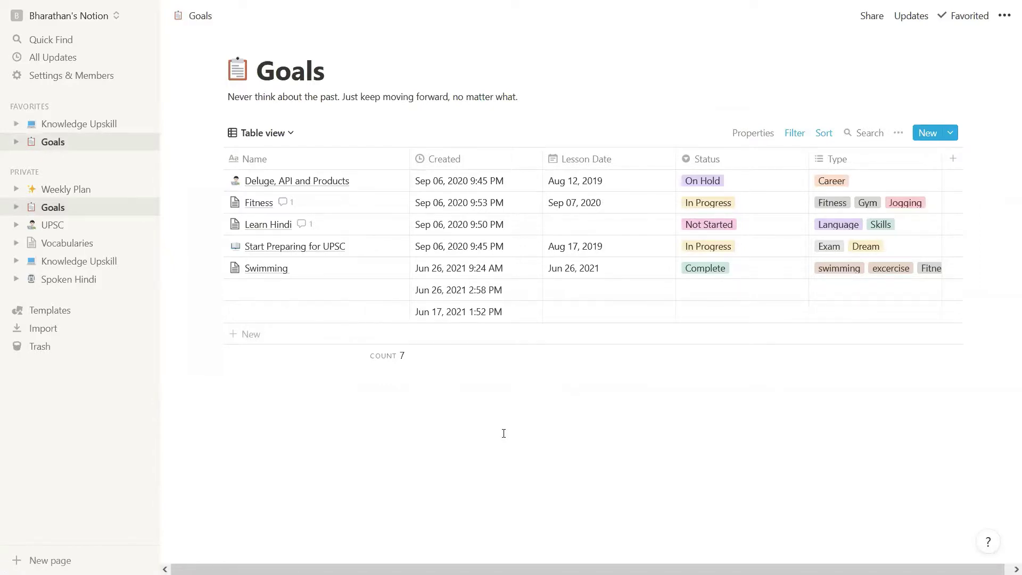
pyautogui.click(110, 321)
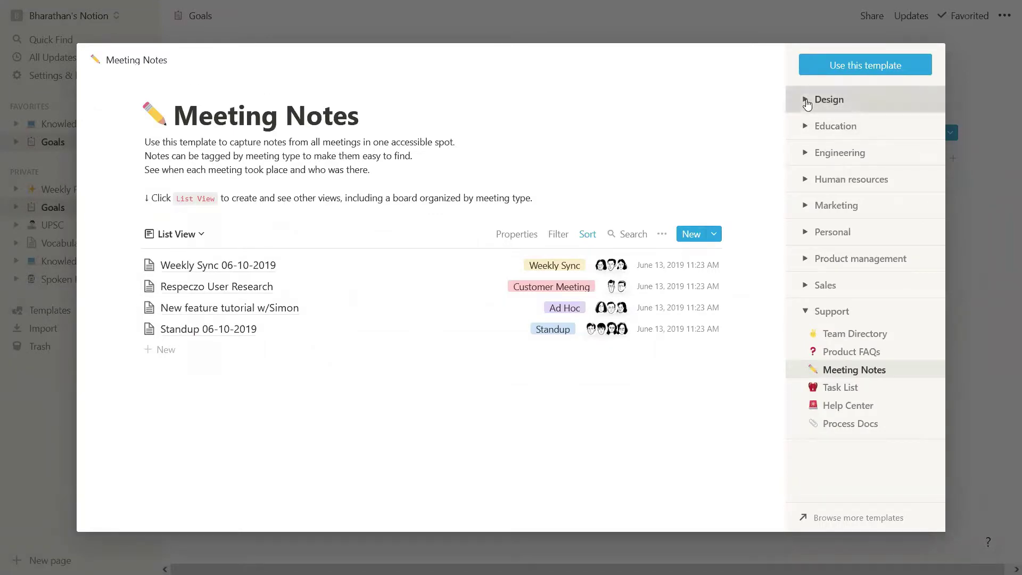
# Preview the Design templates Roadmap, User Research Database, Design Tasks and Meeting Notes
pyautogui.click(807, 101)
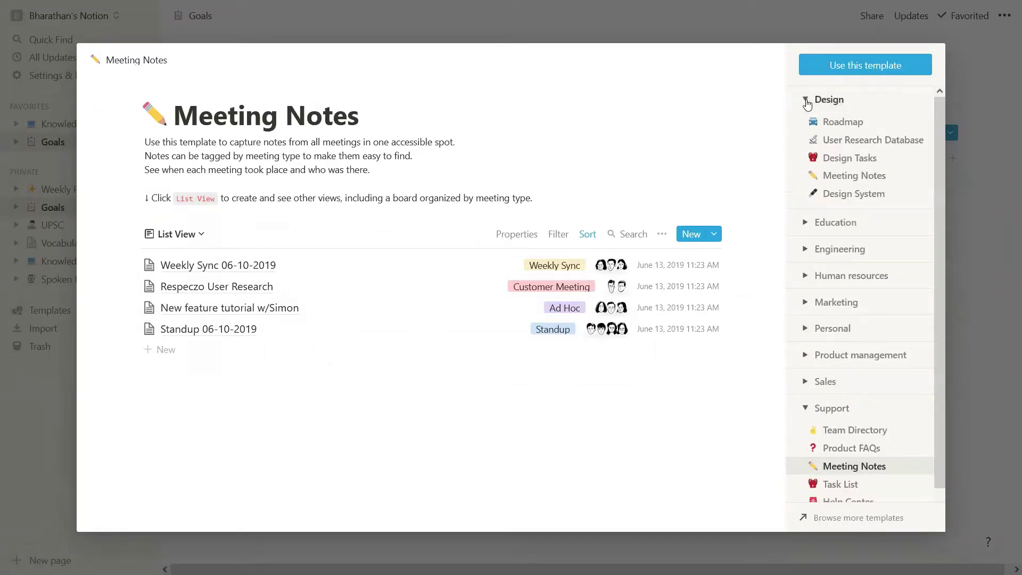
pyautogui.click(845, 124)
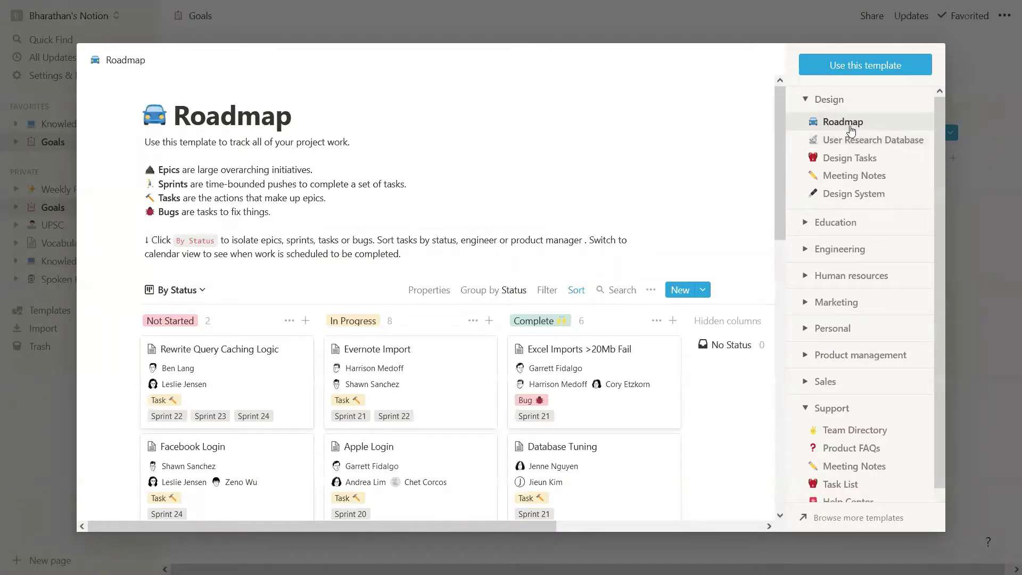
pyautogui.scroll(-3, 372, 213)
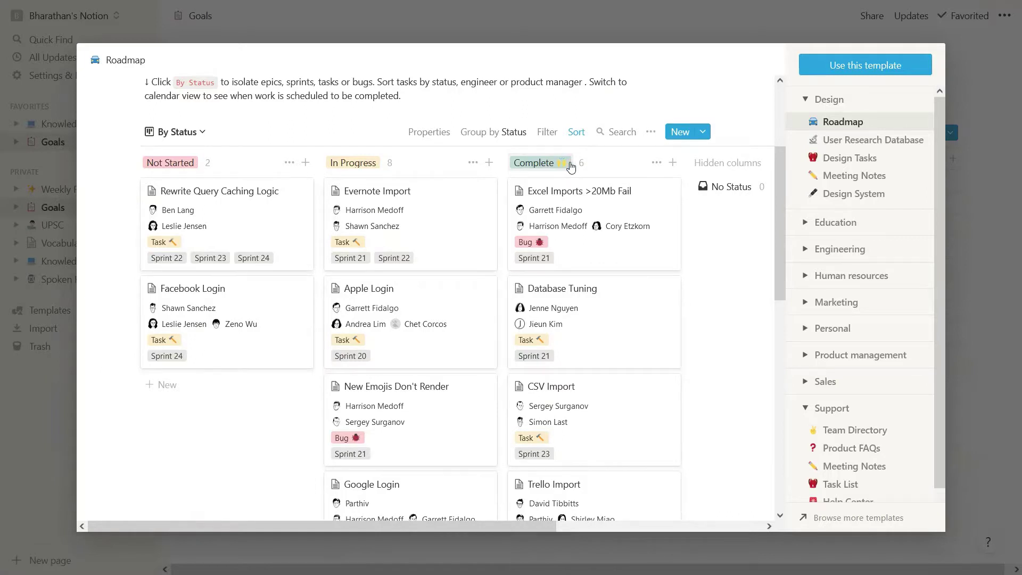
pyautogui.click(858, 140)
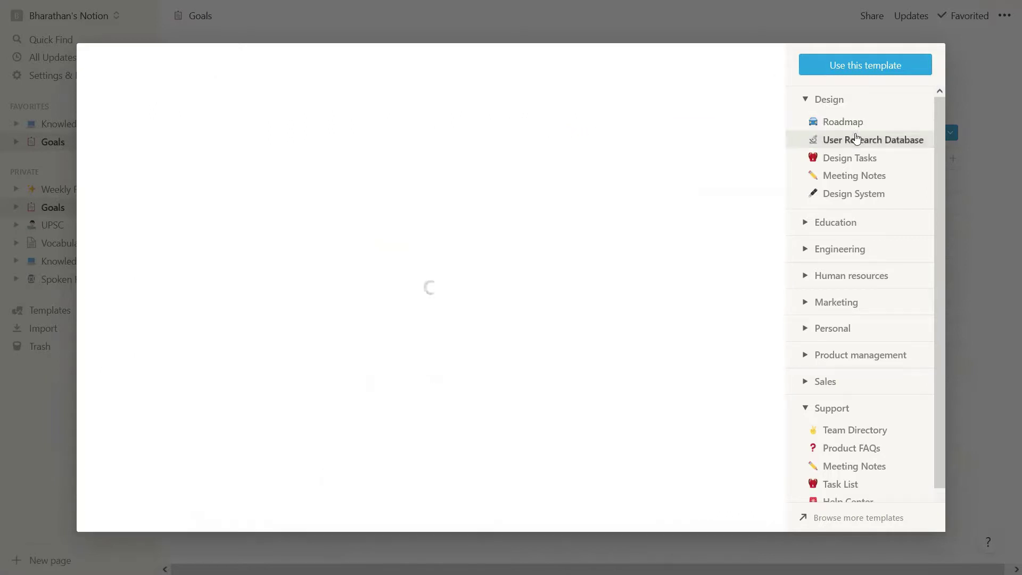
pyautogui.click(868, 161)
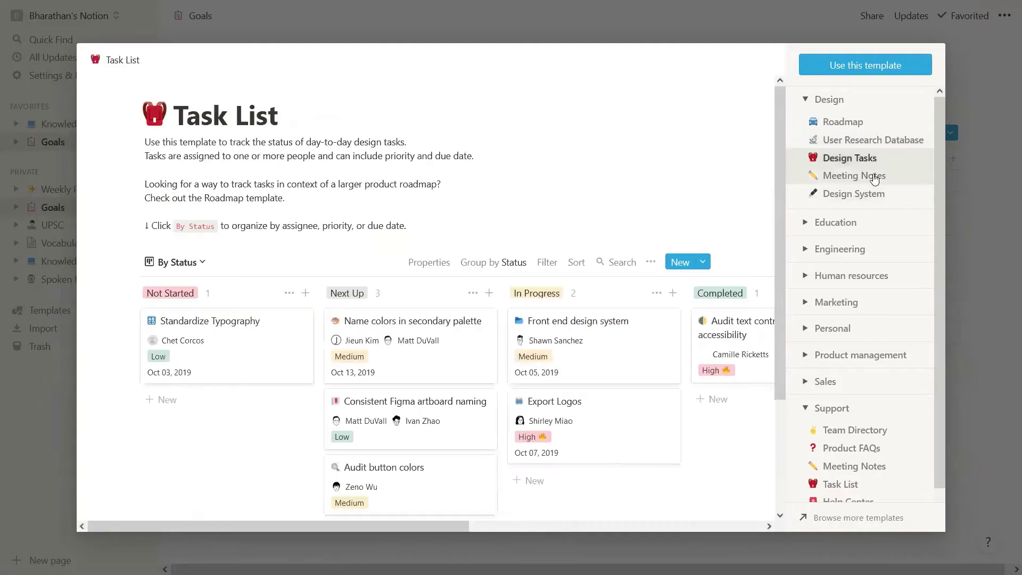
pyautogui.click(874, 177)
# Expand the Education template category and preview the Class Notes template
pyautogui.click(801, 222)
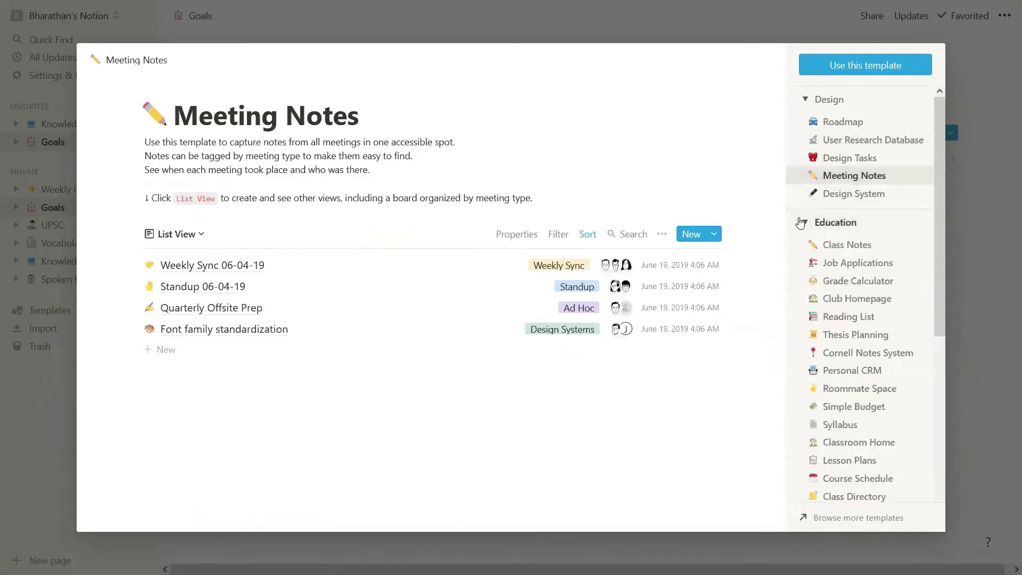
pyautogui.click(873, 244)
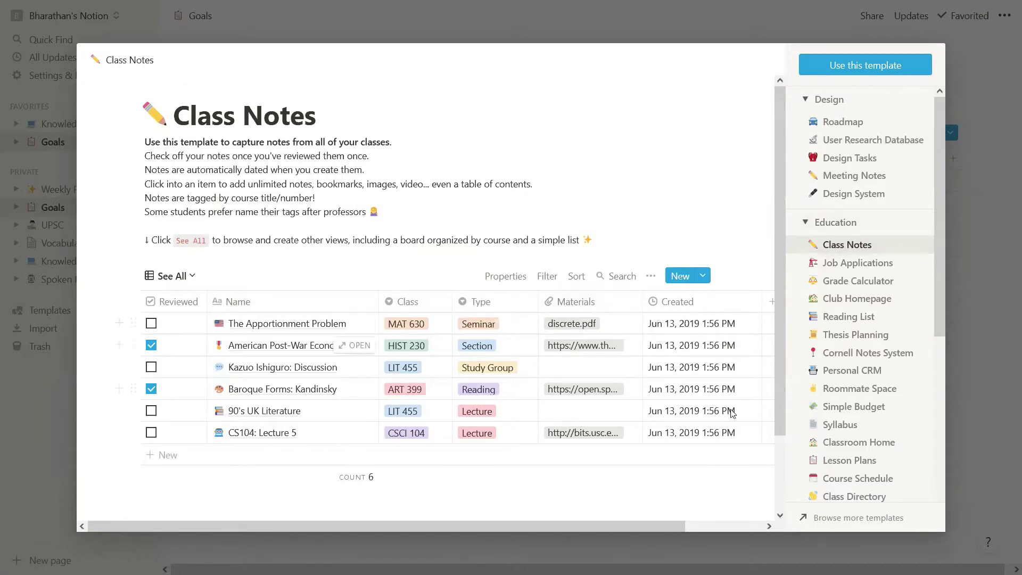
# Expand the Personal template category to browse its templates
pyautogui.scroll(-5, 843, 362)
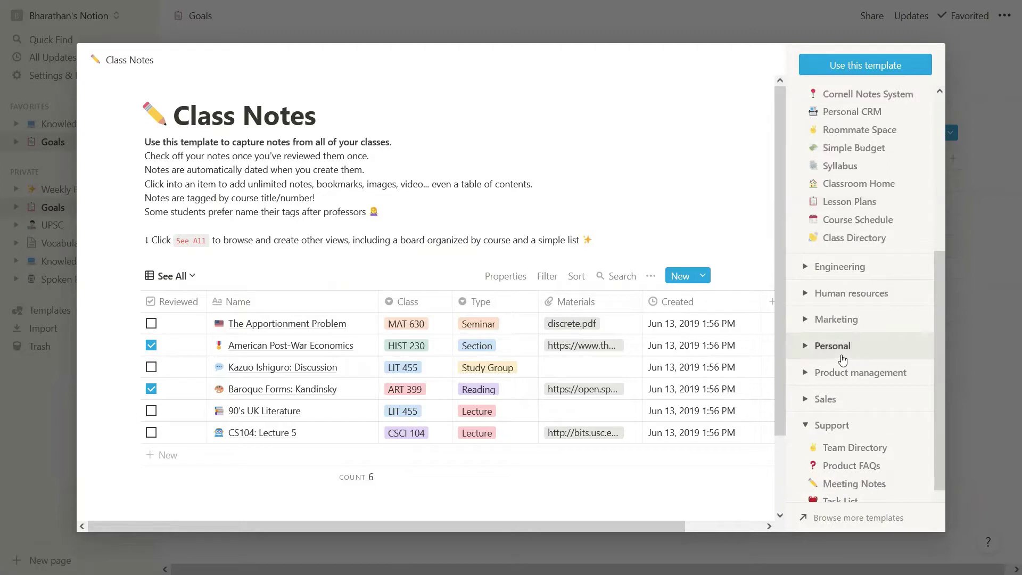
pyautogui.scroll(-1, 809, 287)
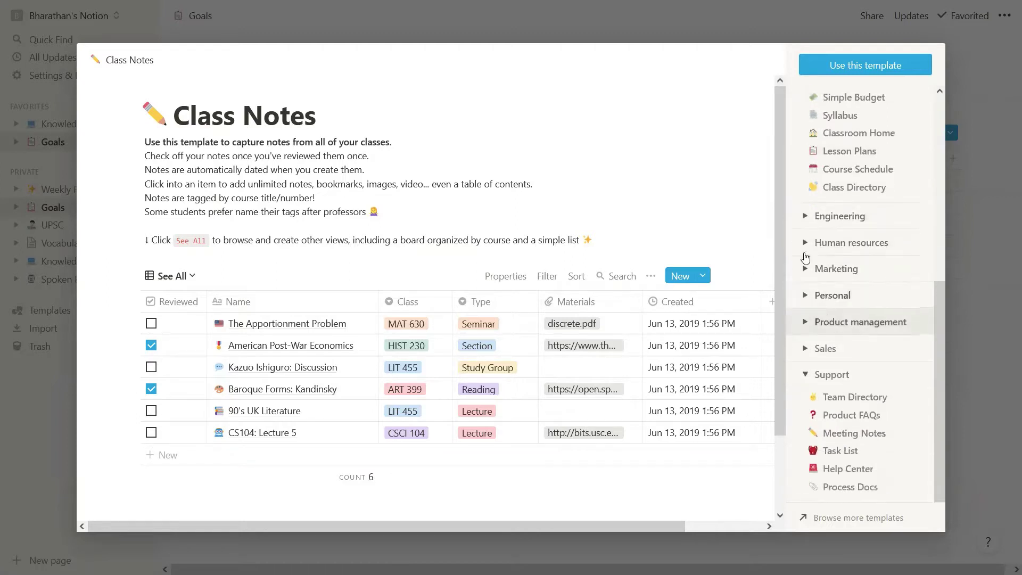
pyautogui.click(801, 301)
pyautogui.scroll(-2, 863, 298)
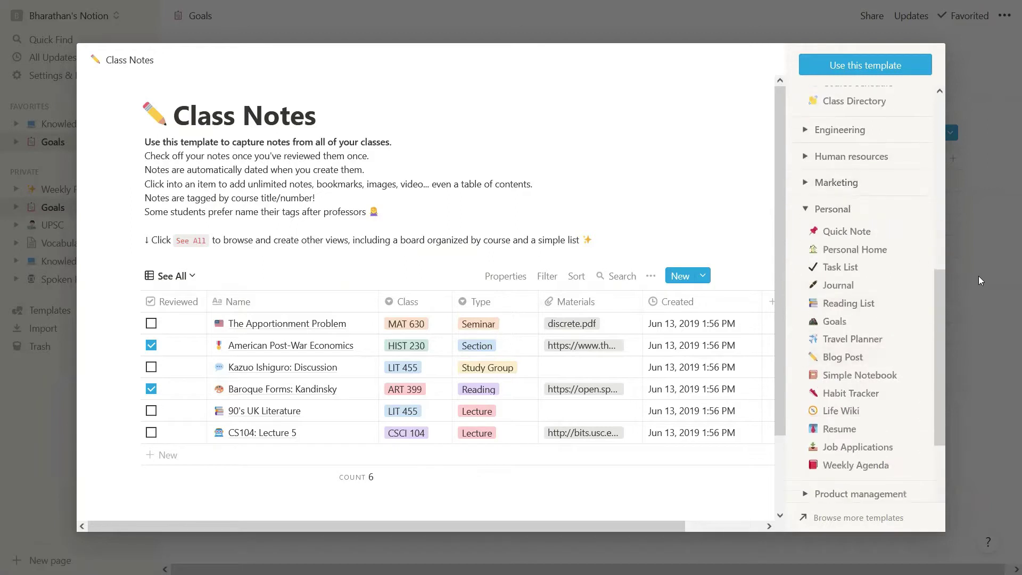
# Preview the Travel Planner template and review its Barcelona Schedule table down to the Map section
pyautogui.click(858, 341)
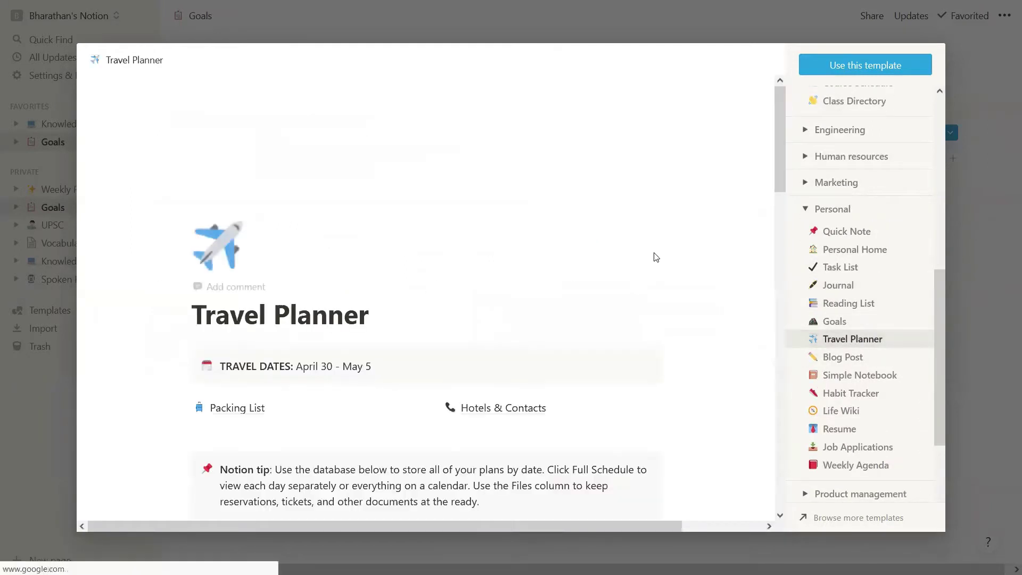
pyautogui.scroll(-2, 654, 257)
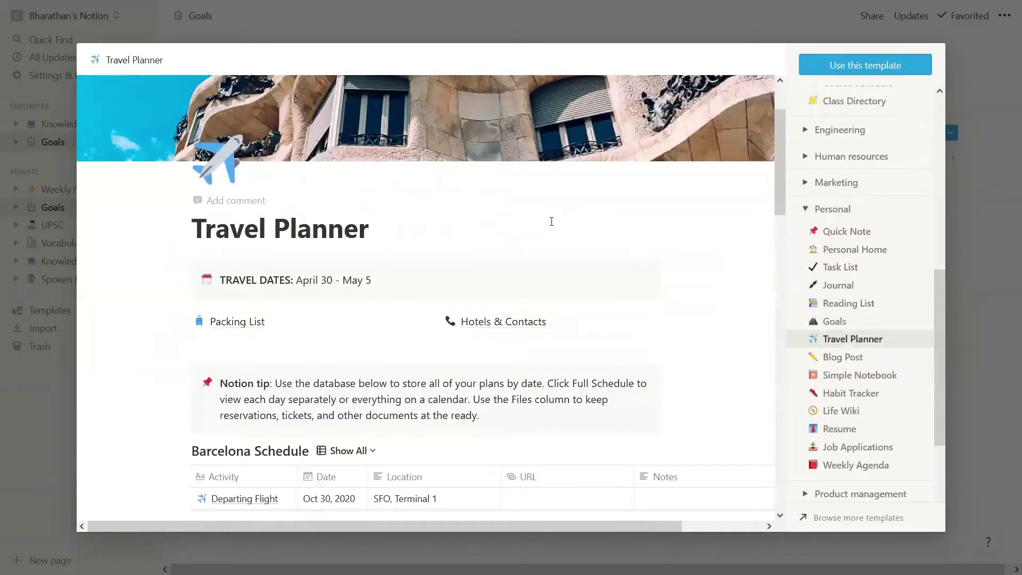
pyautogui.scroll(-8, 551, 222)
pyautogui.scroll(6, 405, 271)
pyautogui.scroll(-1, 261, 319)
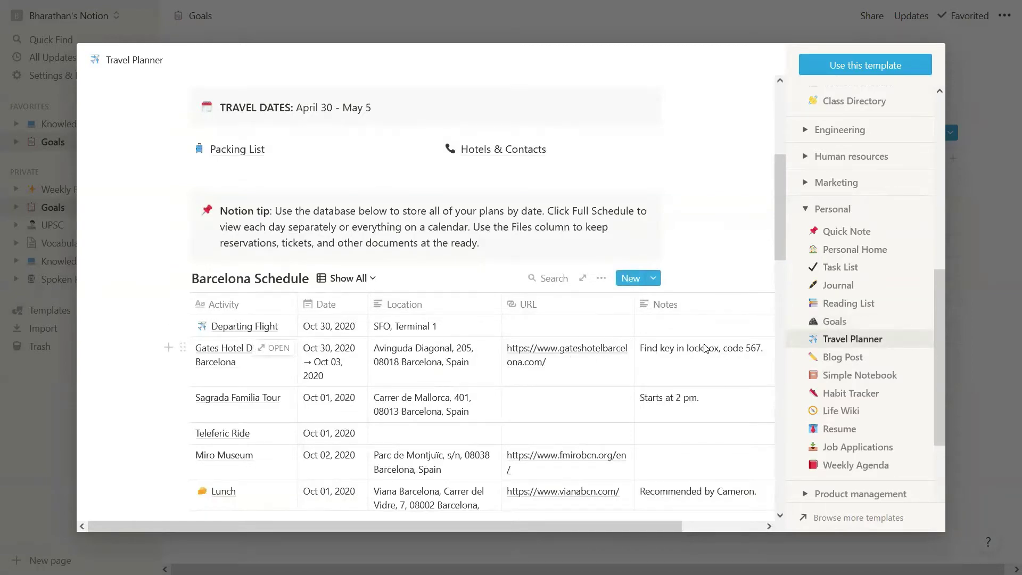
pyautogui.scroll(5, 705, 348)
pyautogui.scroll(-12, 692, 330)
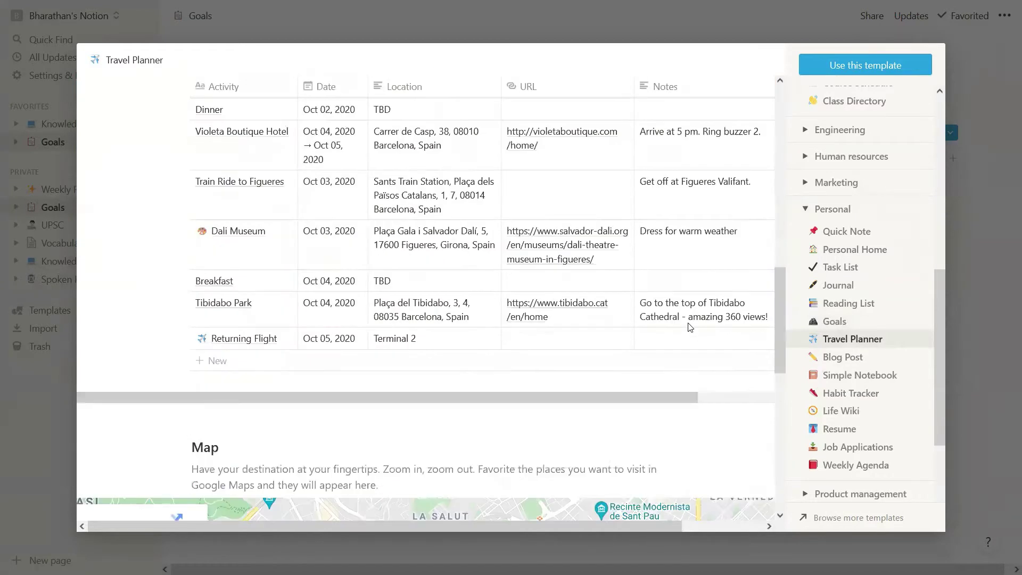
pyautogui.scroll(3, 690, 327)
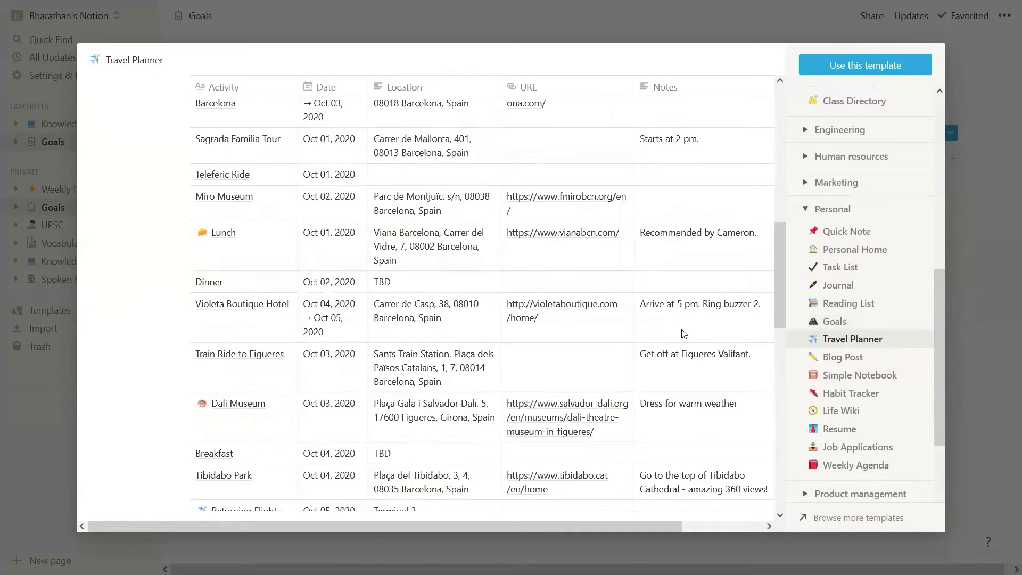
# Preview the Simple Notebook template, view its "Side project ideas" note and return to the notebook list
pyautogui.click(903, 378)
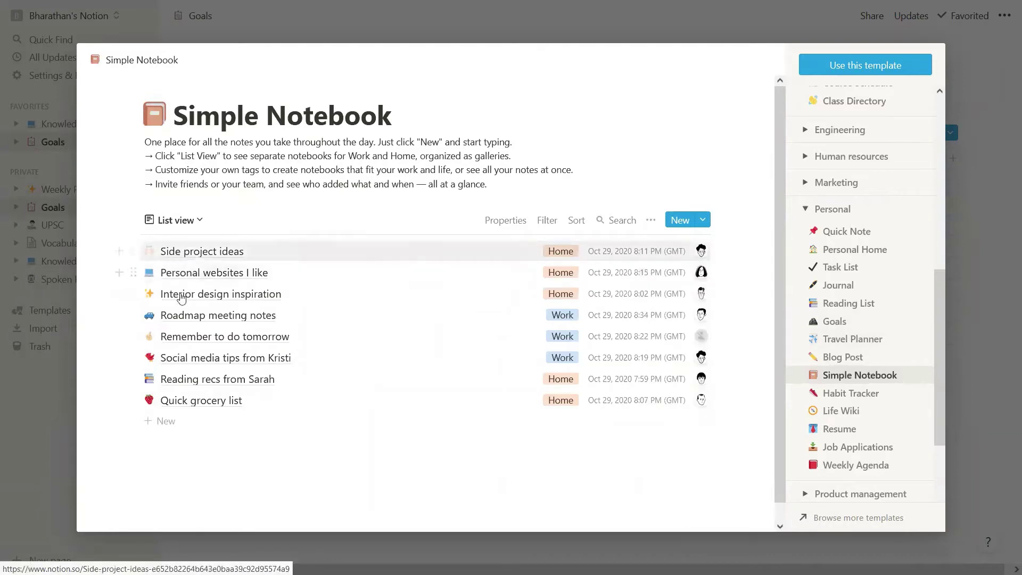
pyautogui.click(205, 258)
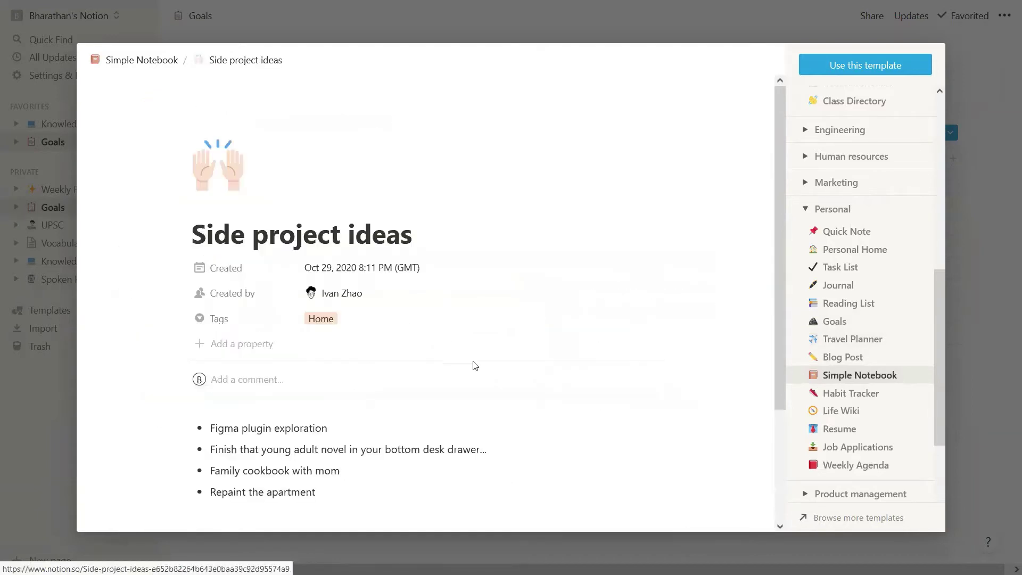
pyautogui.scroll(-2, 293, 226)
pyautogui.click(158, 63)
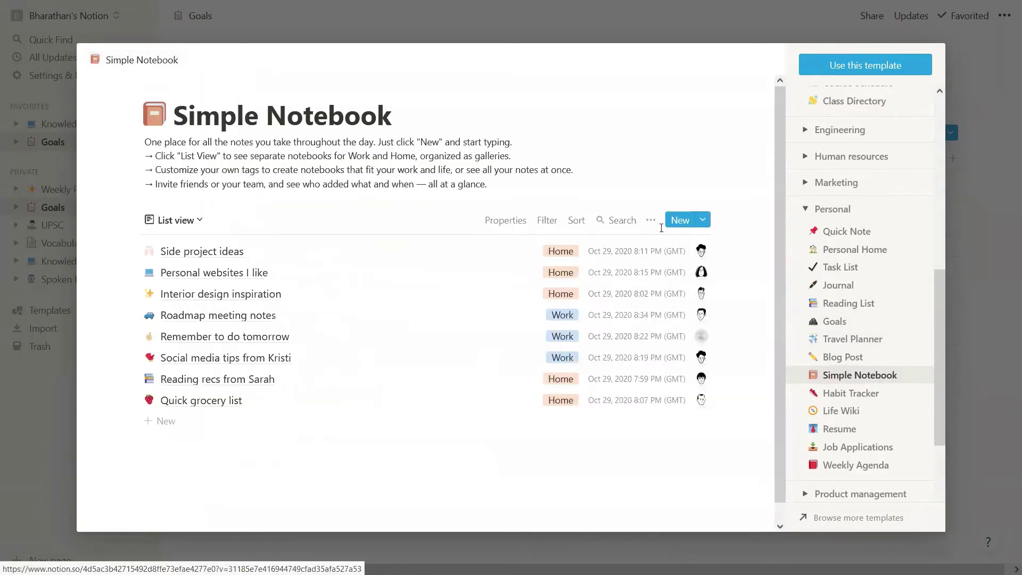
# Expand the Product management and Sales template categories, then close the template gallery
pyautogui.scroll(-3, 847, 367)
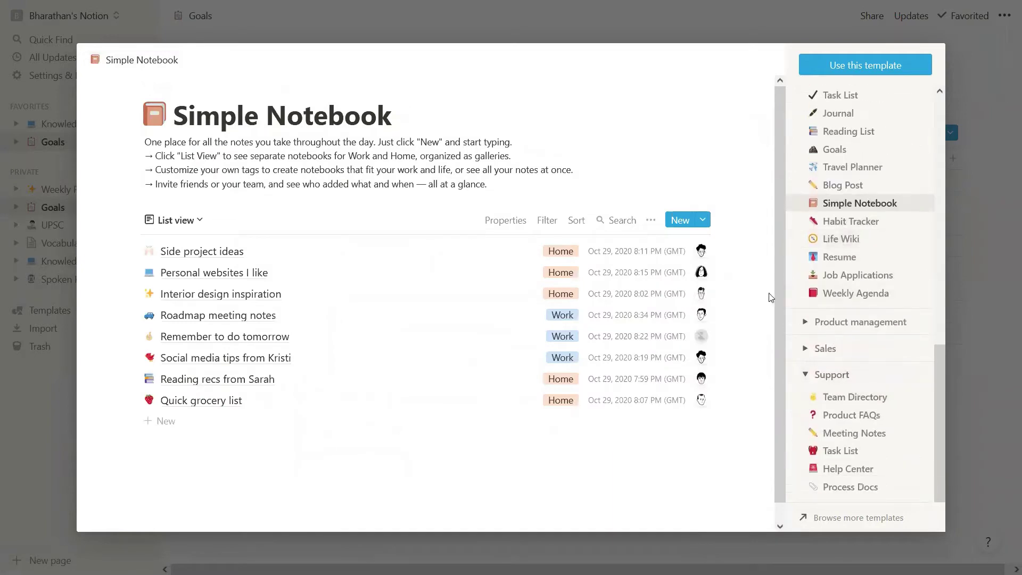
pyautogui.click(803, 323)
pyautogui.scroll(-2, 804, 320)
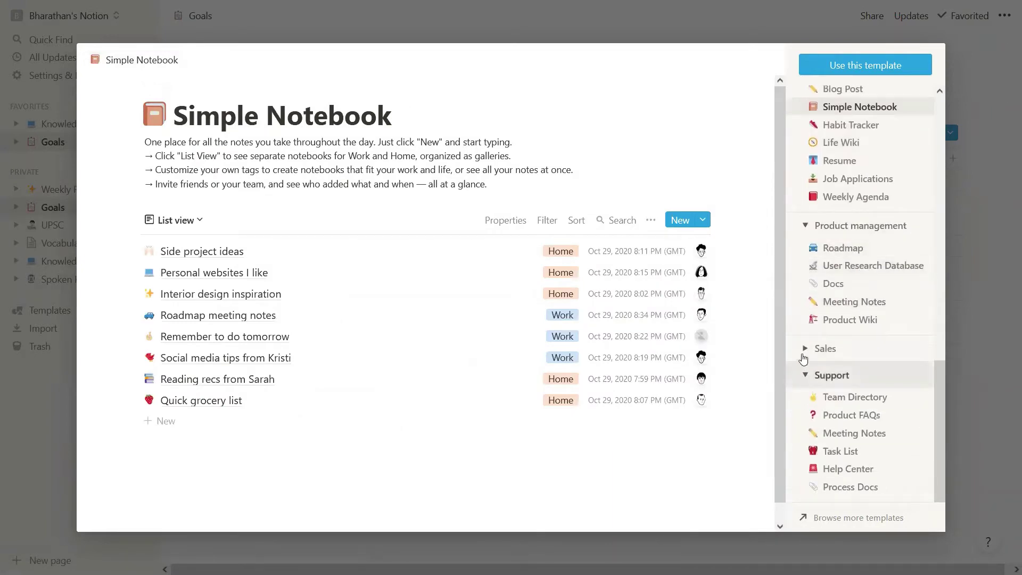
pyautogui.click(804, 356)
pyautogui.scroll(-10, 848, 388)
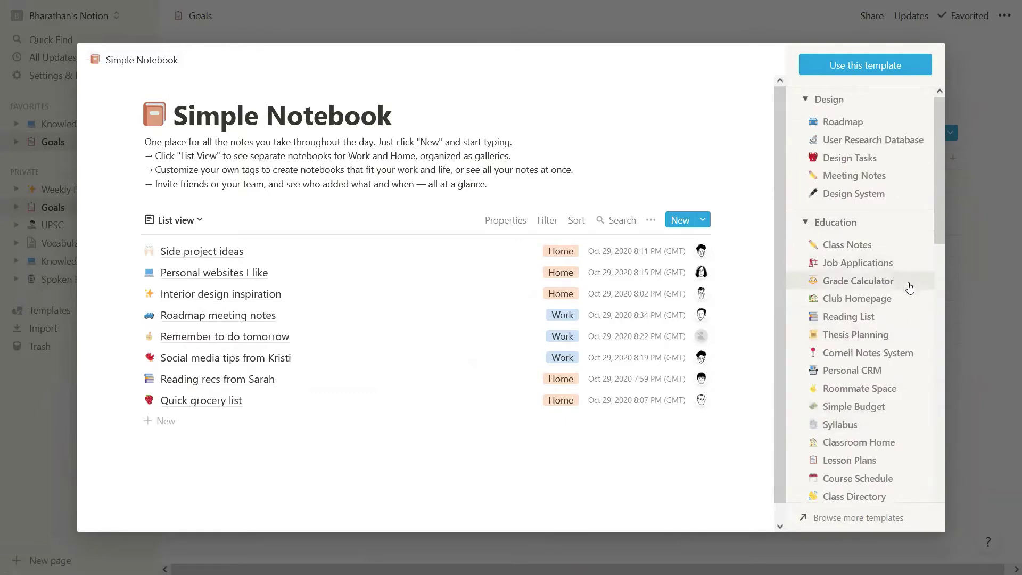
pyautogui.click(967, 364)
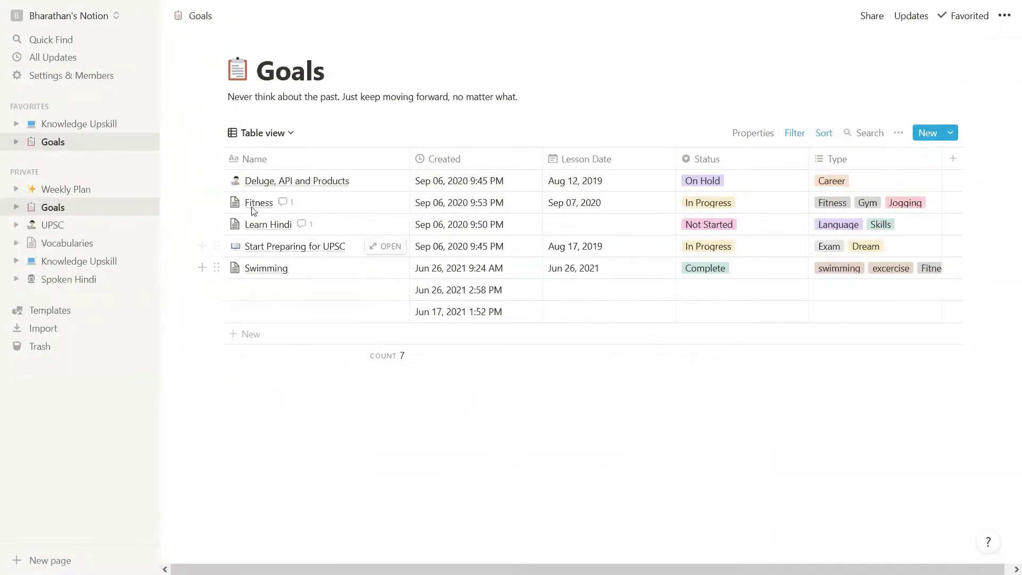
# Open the Knowledge Upskill page and view the available import sources without importing anything
pyautogui.click(80, 262)
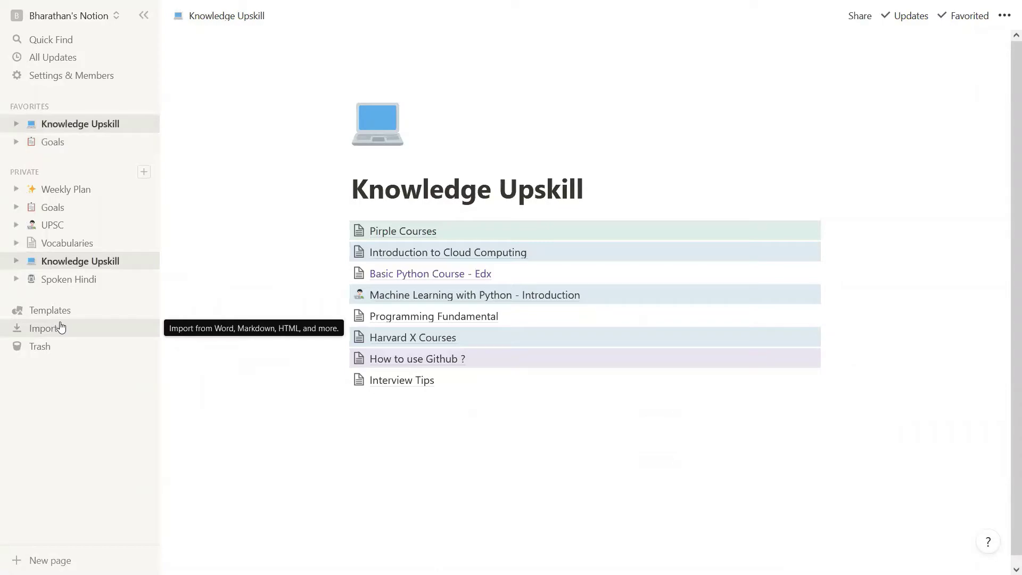
pyautogui.click(61, 327)
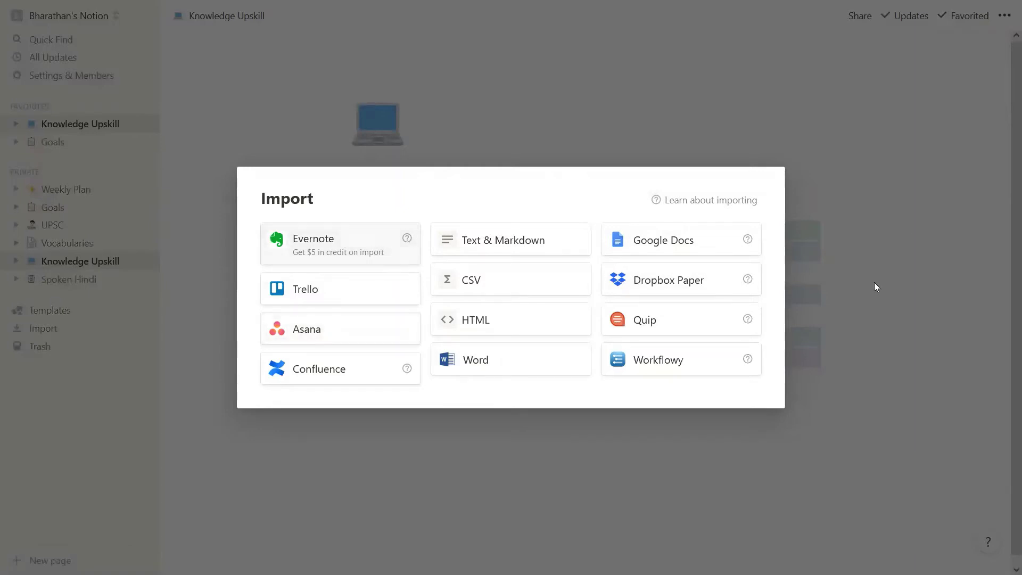
pyautogui.click(883, 328)
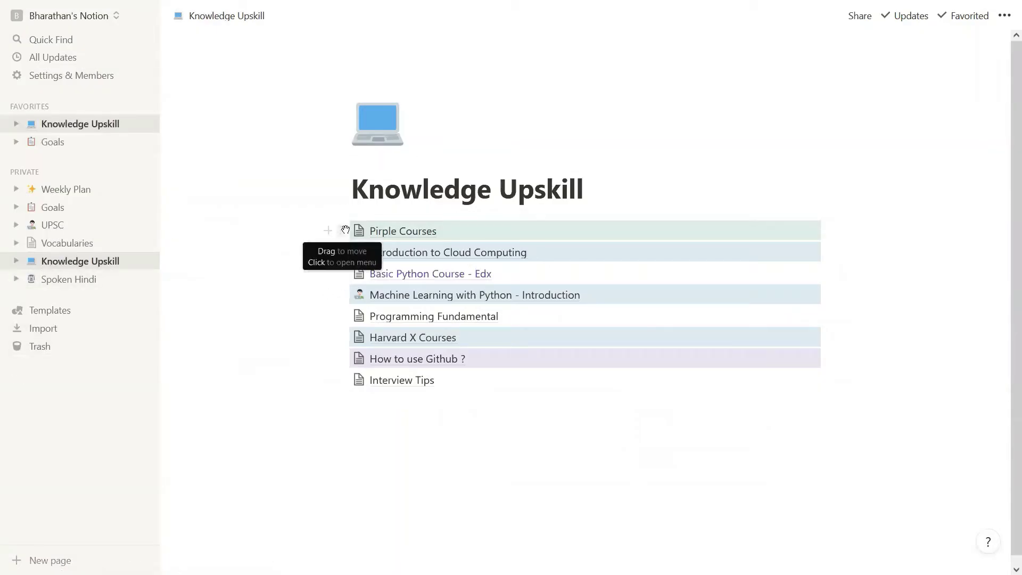
# Delete the Pirple Courses page from Knowledge Upskill and check the trash for all pages and for the current page
pyautogui.click(342, 233)
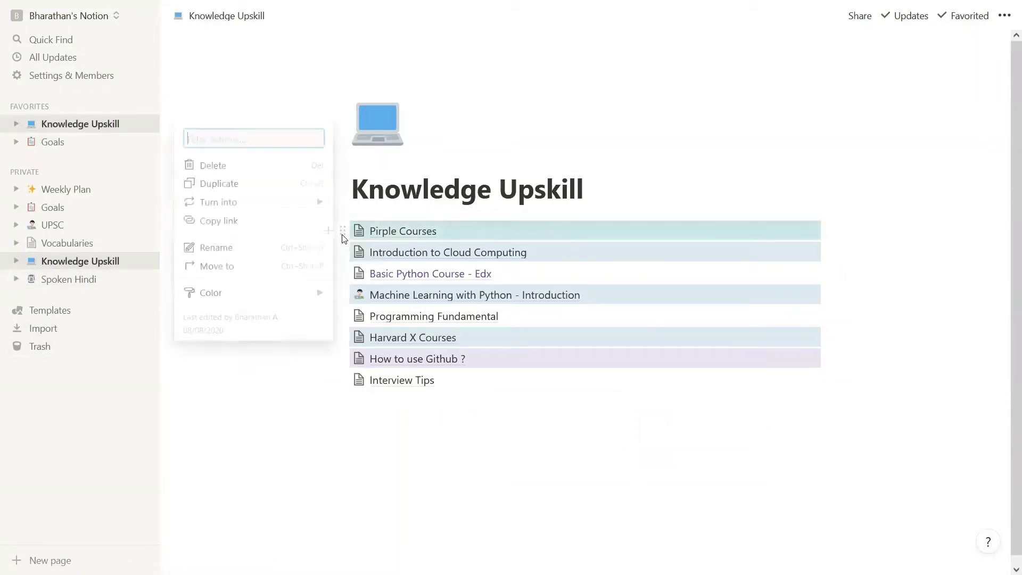
pyautogui.click(232, 166)
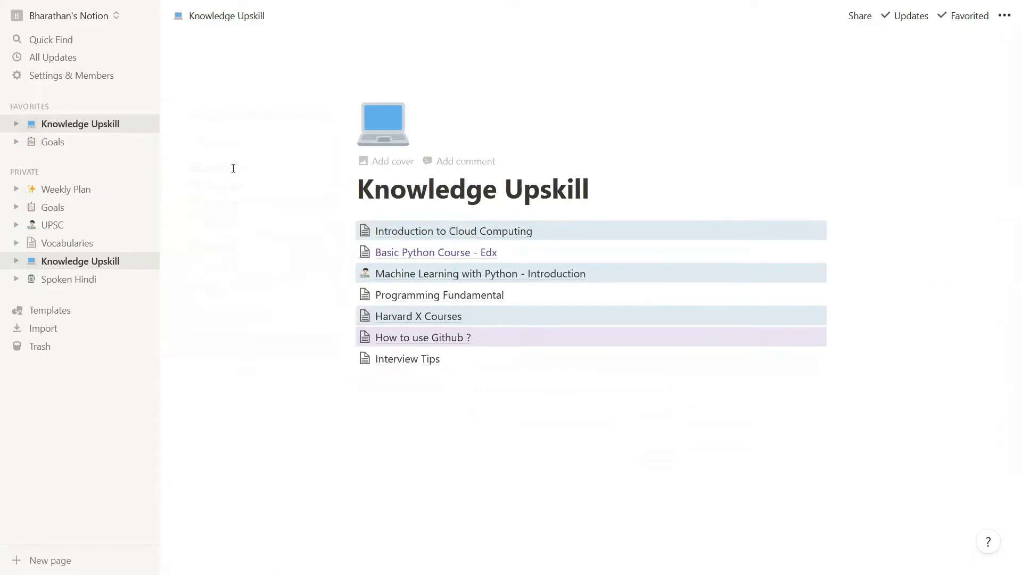
pyautogui.click(49, 341)
pyautogui.scroll(-5, 266, 448)
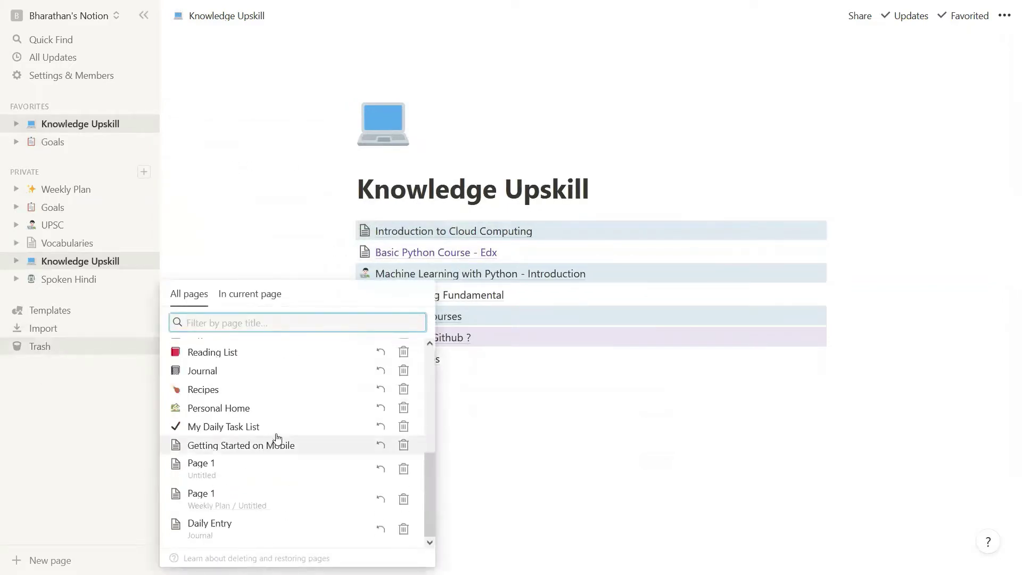
pyautogui.scroll(5, 298, 436)
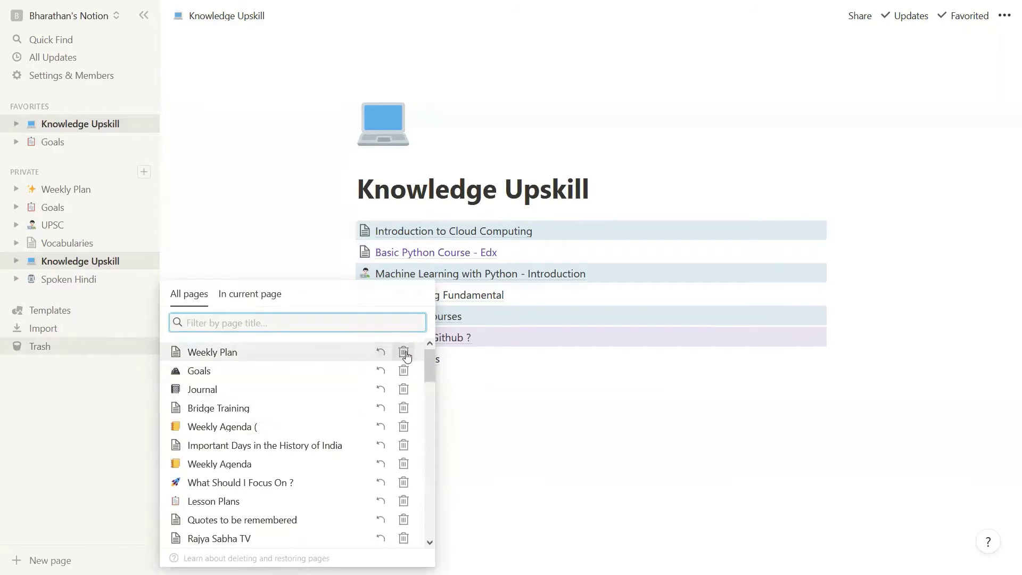
pyautogui.click(255, 294)
pyautogui.click(640, 429)
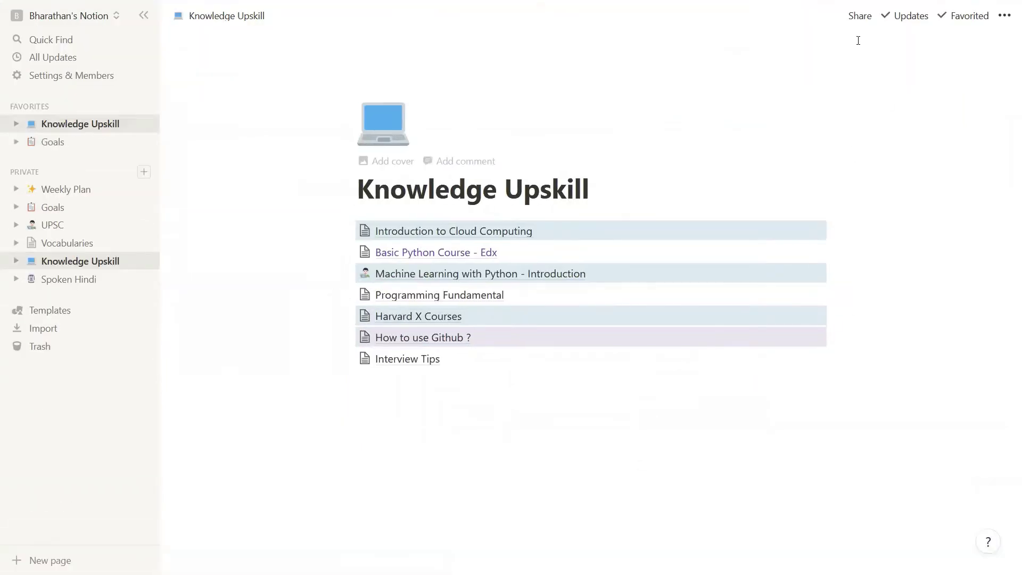
# View the sharing options of the Knowledge Upskill page, including what Share to web does
pyautogui.click(860, 17)
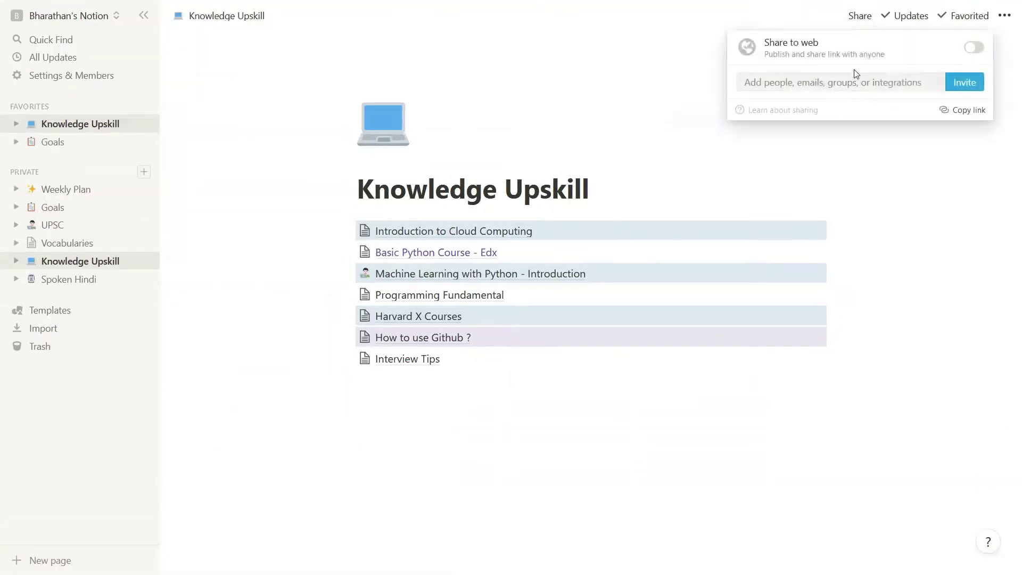
pyautogui.moveTo(979, 47)
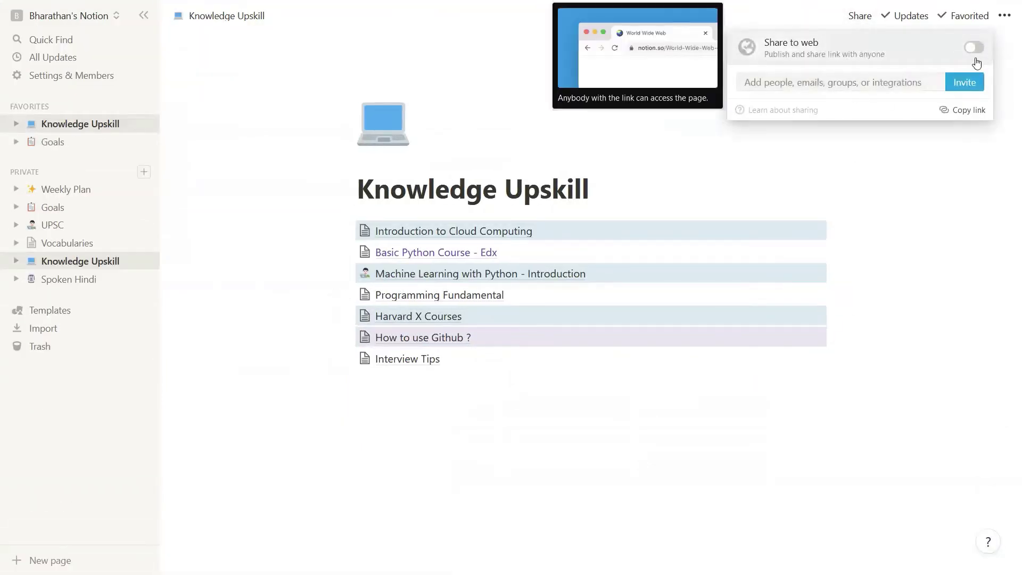
pyautogui.click(915, 27)
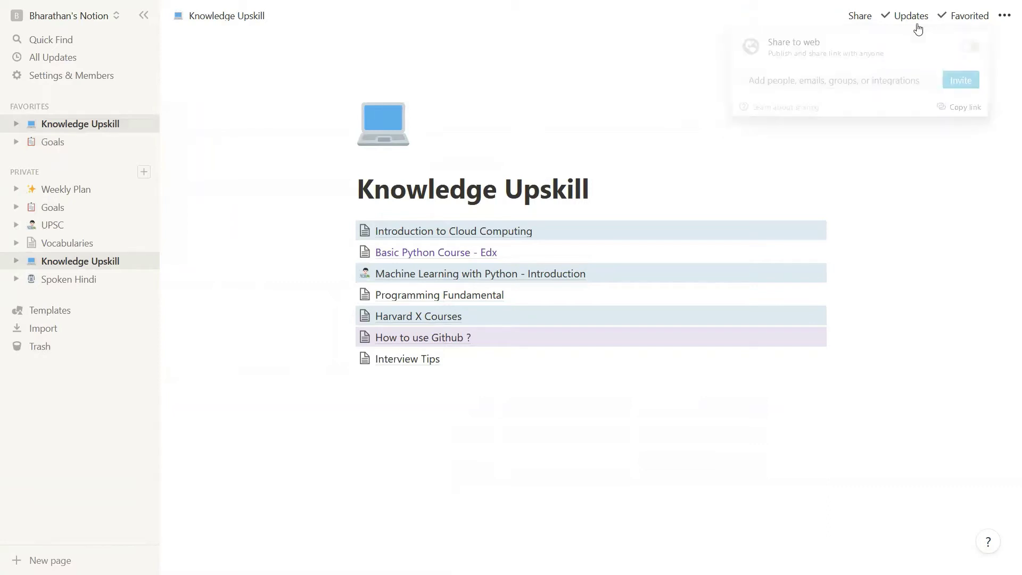
# Review the update history of the Knowledge Upskill page, including its follow and Slack channel options
pyautogui.click(910, 24)
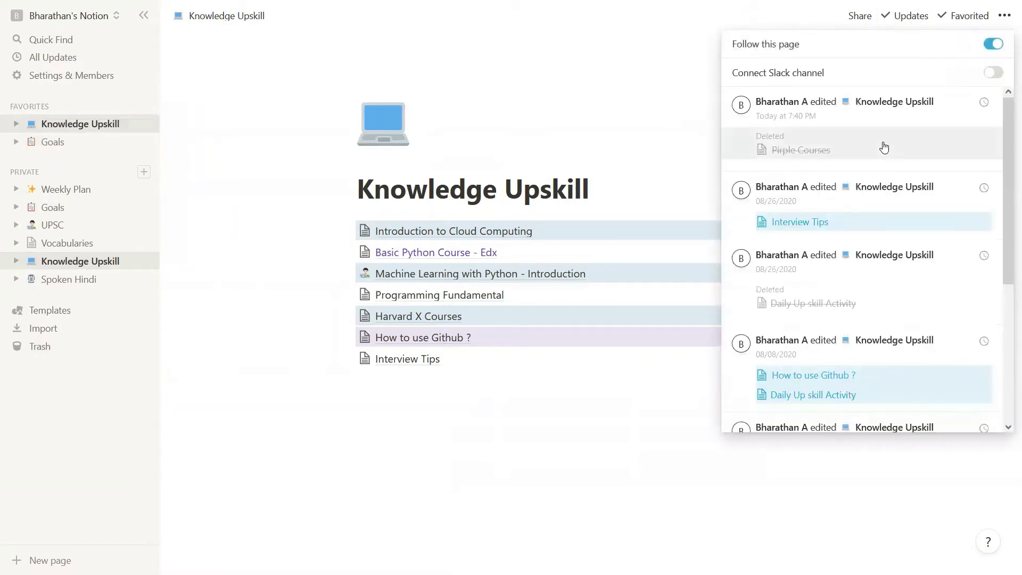
pyautogui.scroll(-3, 889, 229)
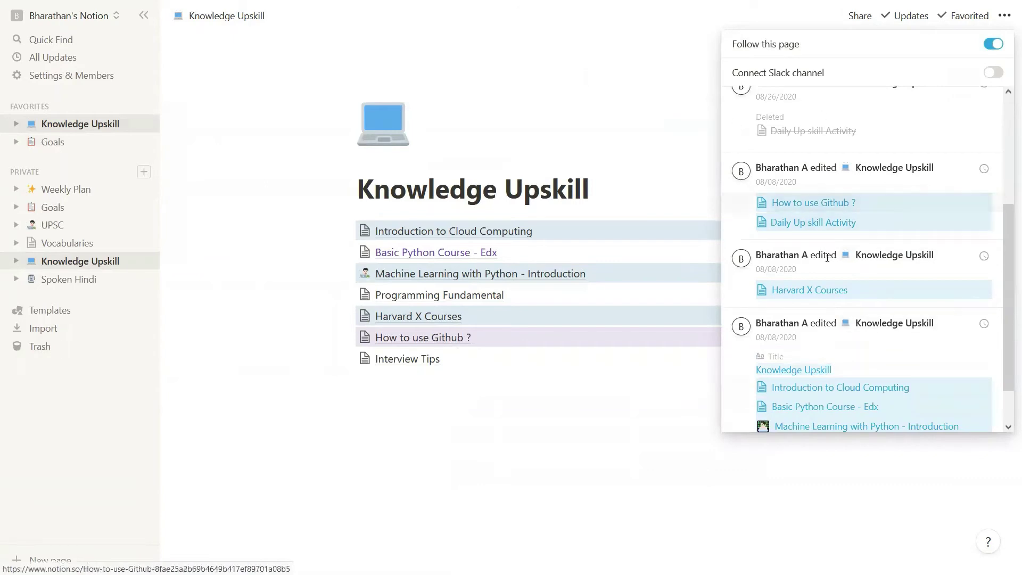
pyautogui.scroll(-2, 851, 293)
pyautogui.scroll(4, 868, 256)
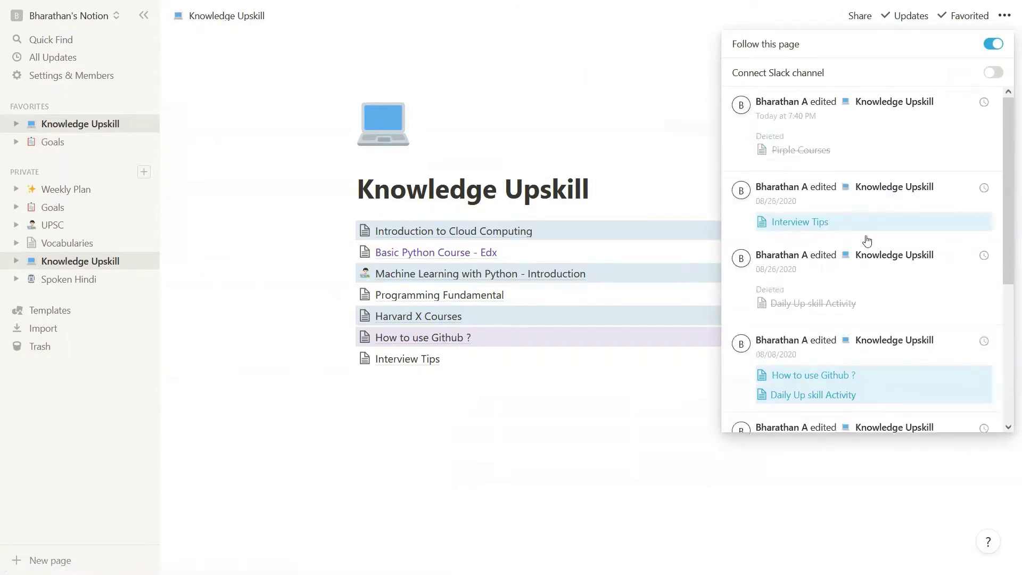
pyautogui.scroll(-4, 881, 244)
pyautogui.scroll(4, 898, 266)
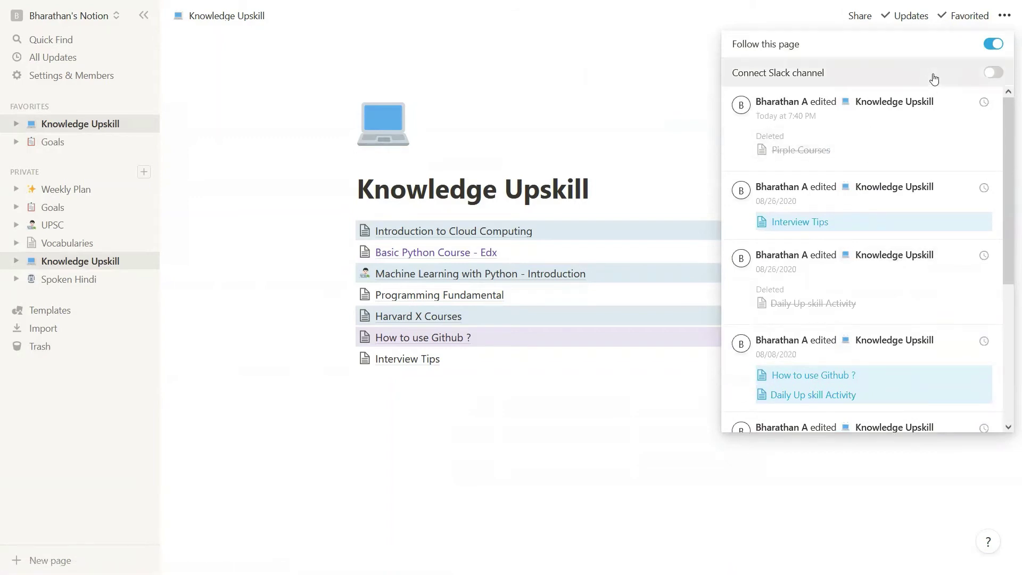
pyautogui.click(956, 22)
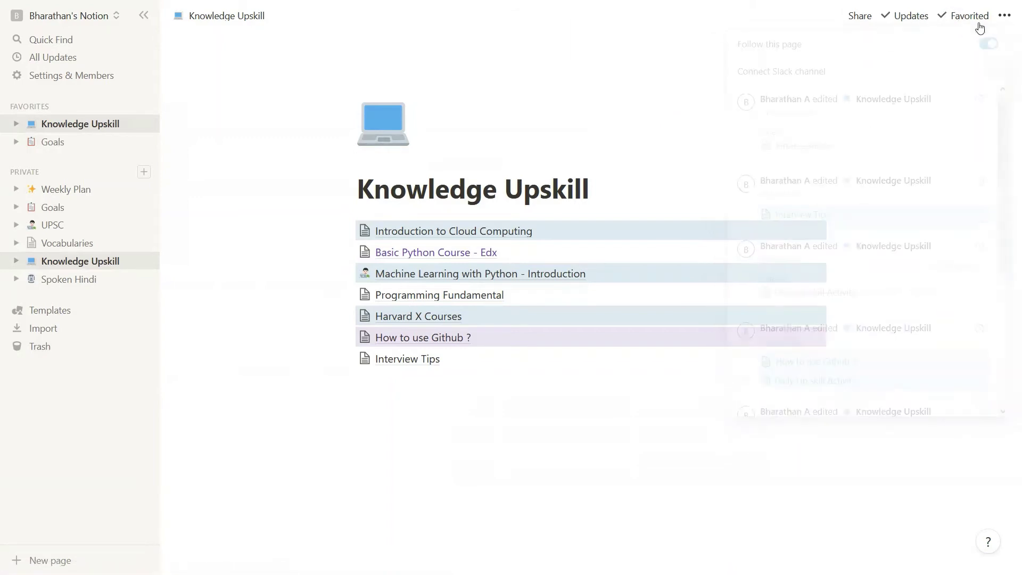
# Open the Goals database and view its page options, such as Remove from Favorites and Duplicate
pyautogui.click(80, 214)
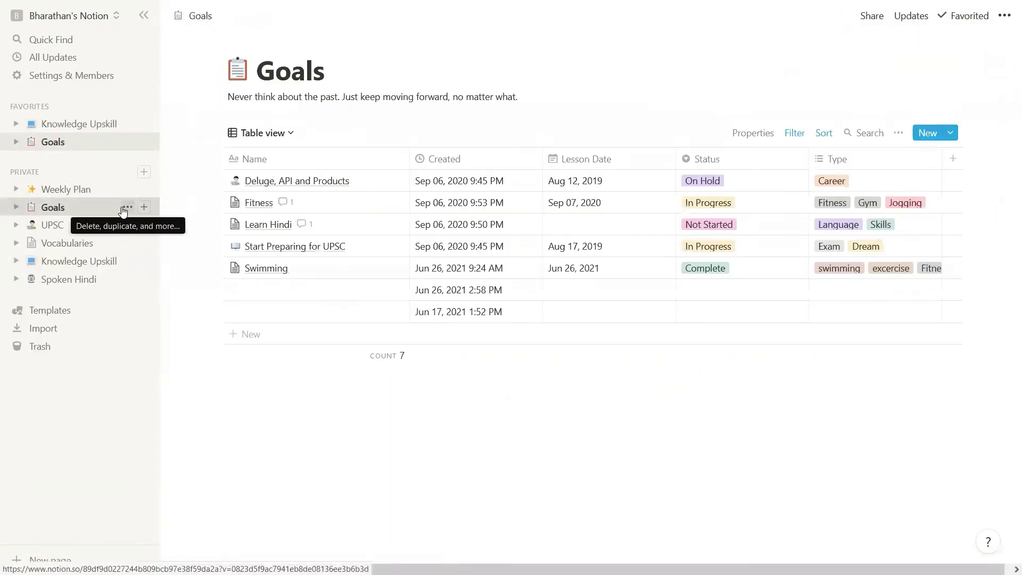
pyautogui.click(127, 207)
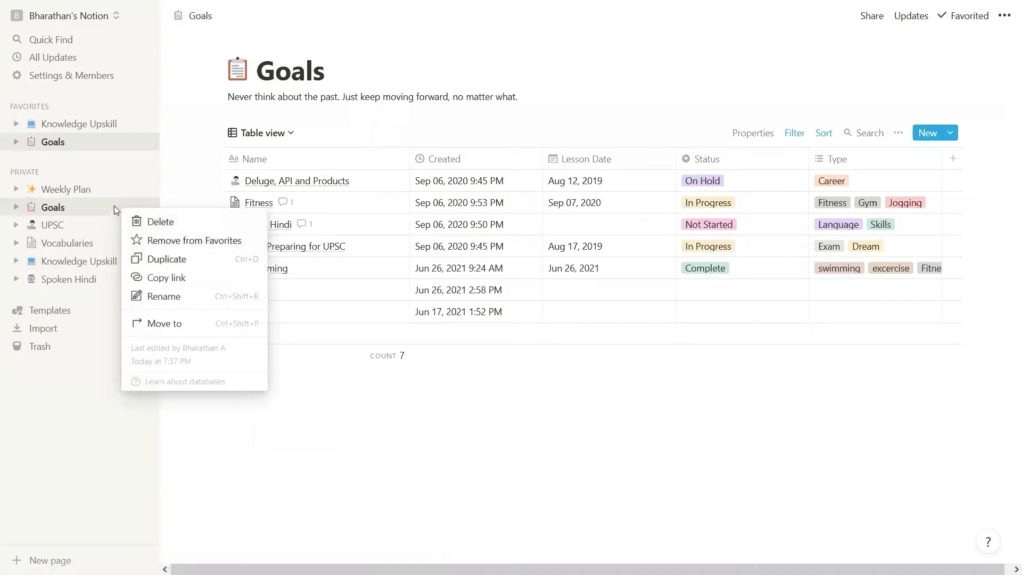
pyautogui.click(126, 211)
pyautogui.click(130, 208)
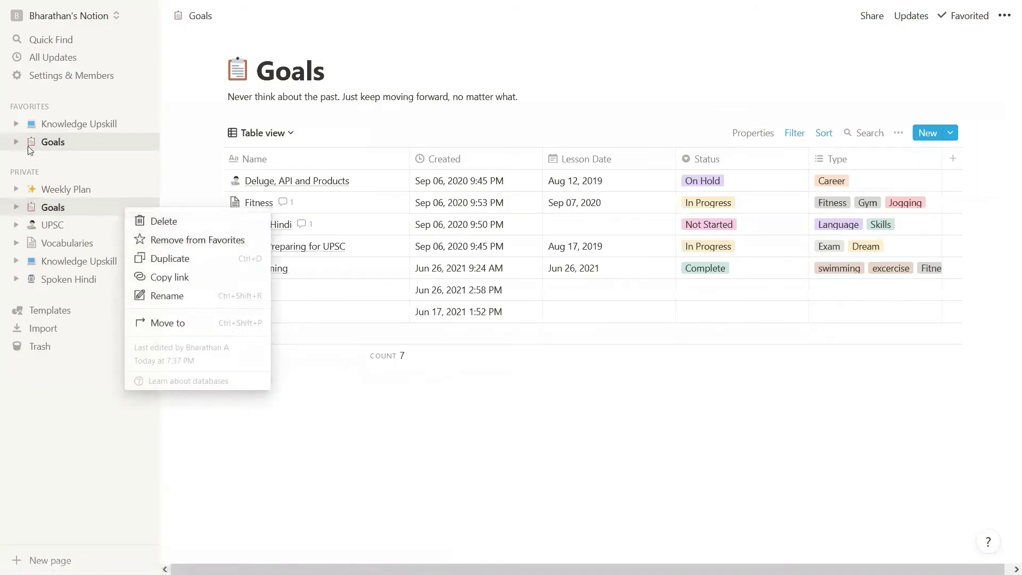
pyautogui.click(63, 134)
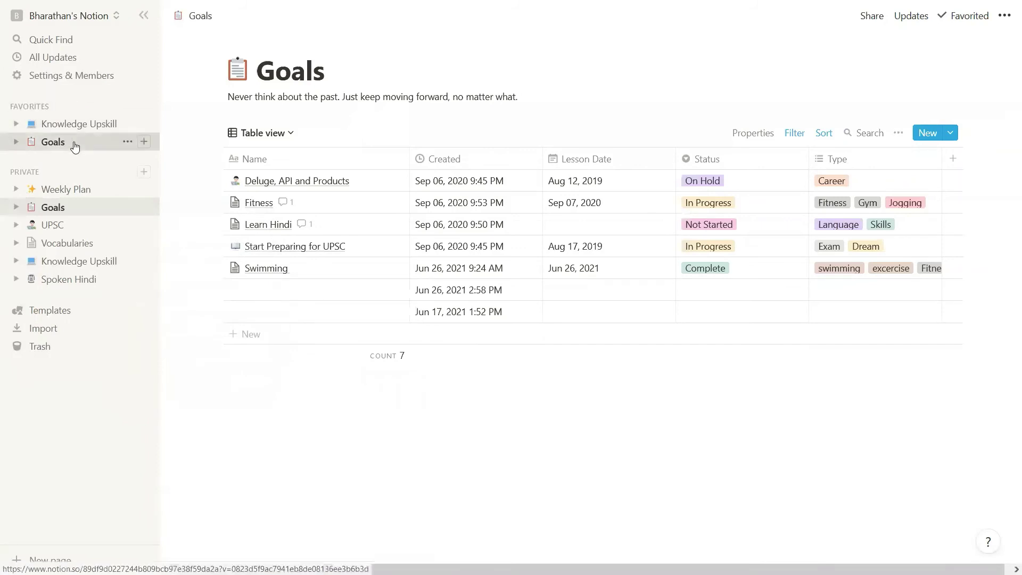